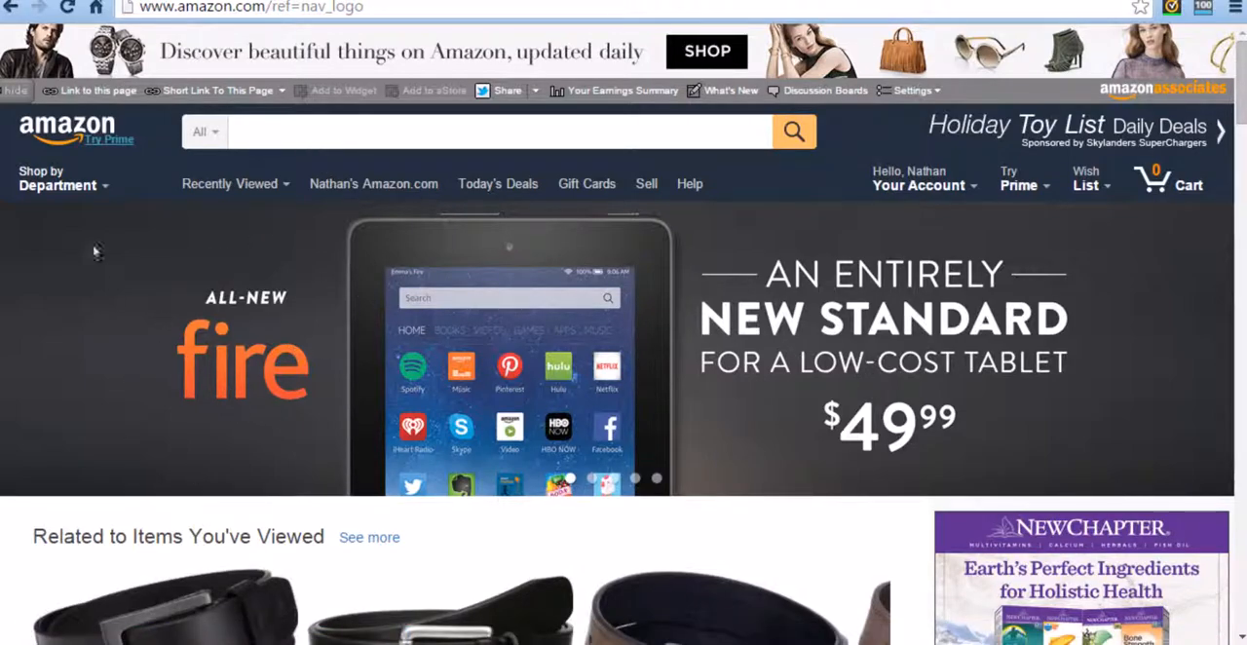
Step: Search all Amazon departments for "nickel free belts for men"
scroll(161, 147, "down", 3)
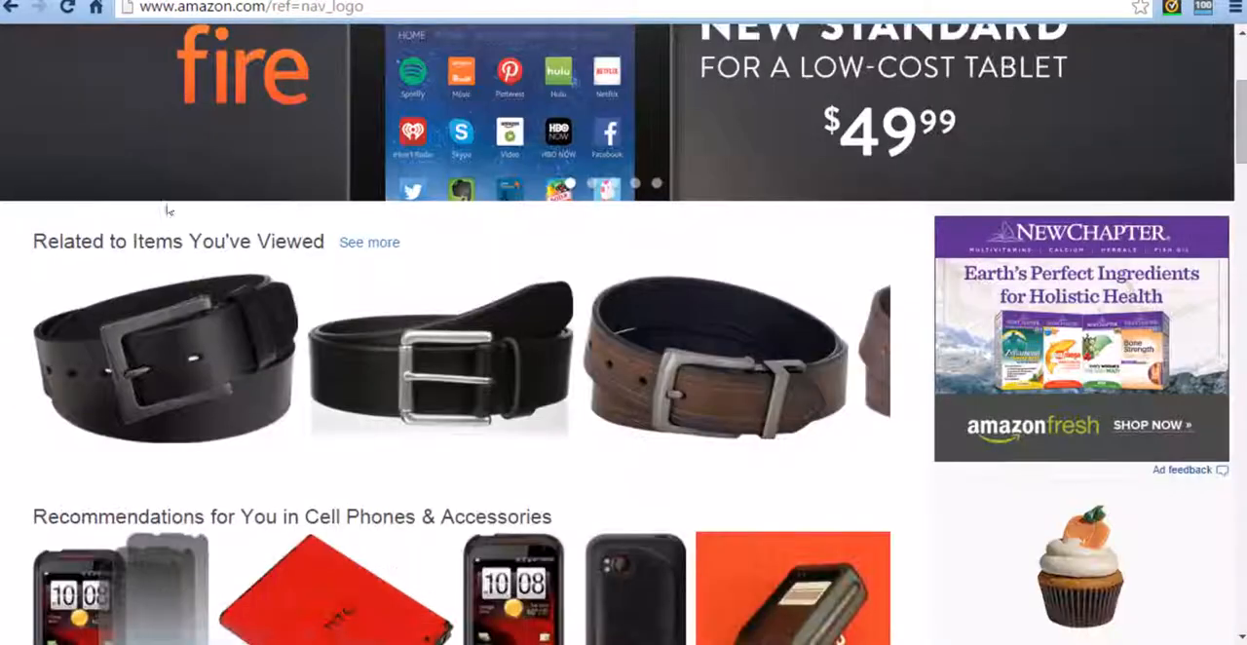
scroll(279, 431, "up", 3)
left_click(465, 130)
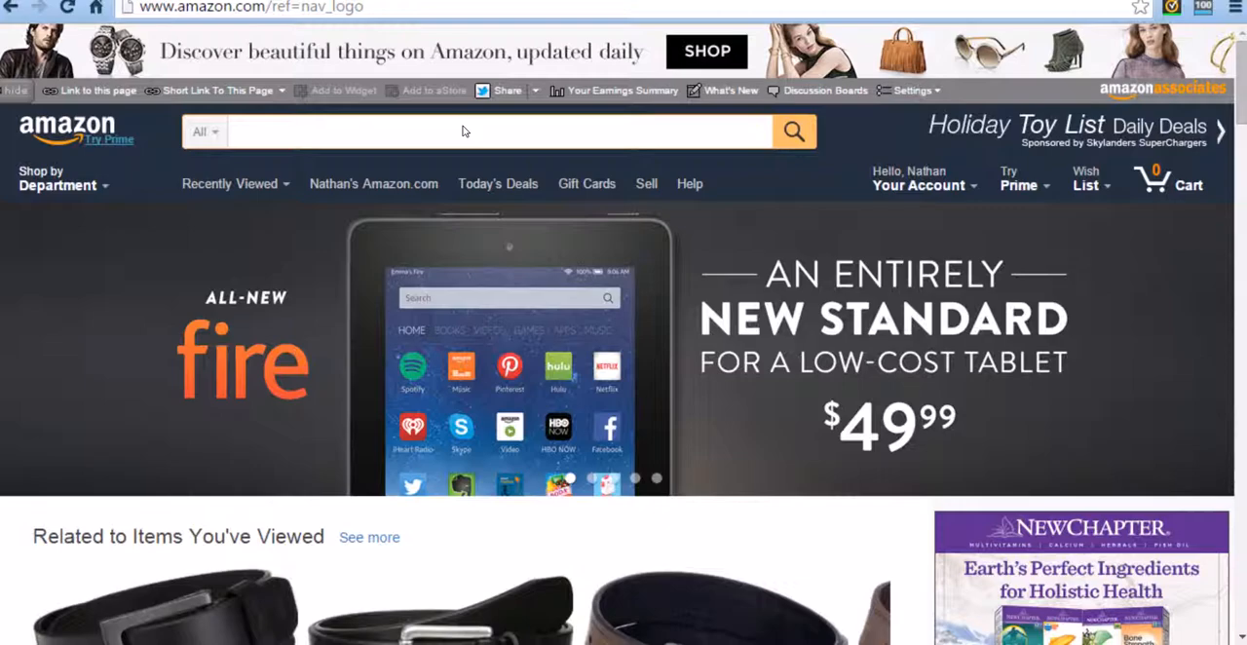
type("nickel ")
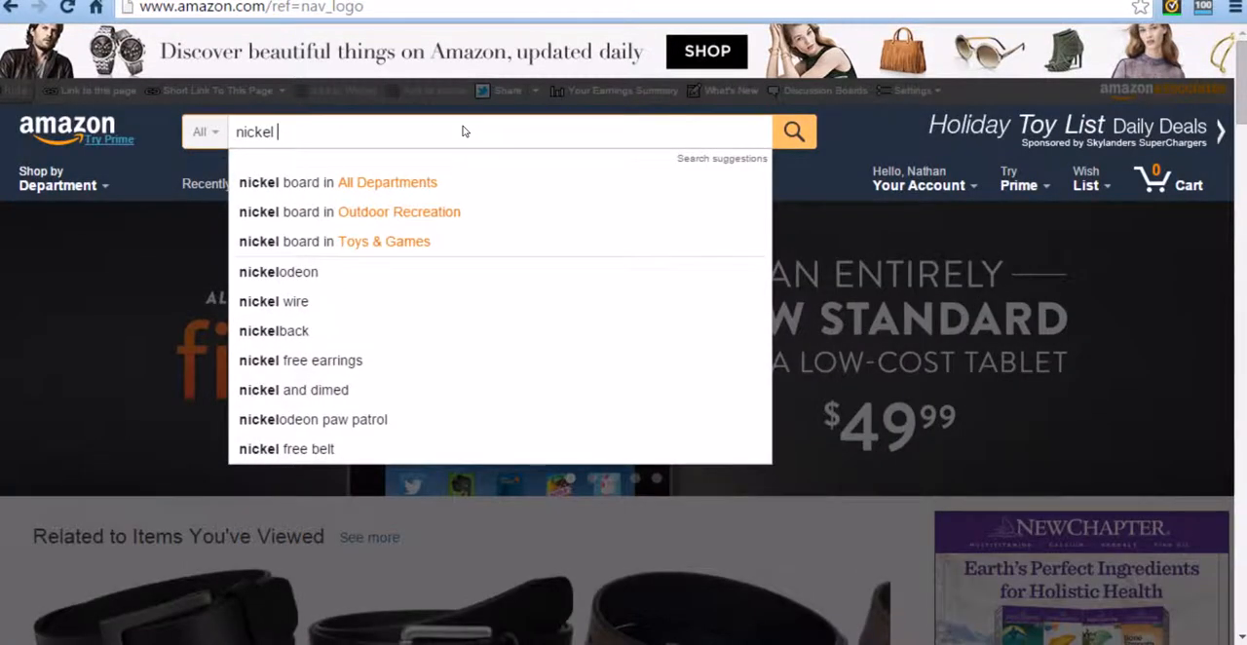
type("free belts for")
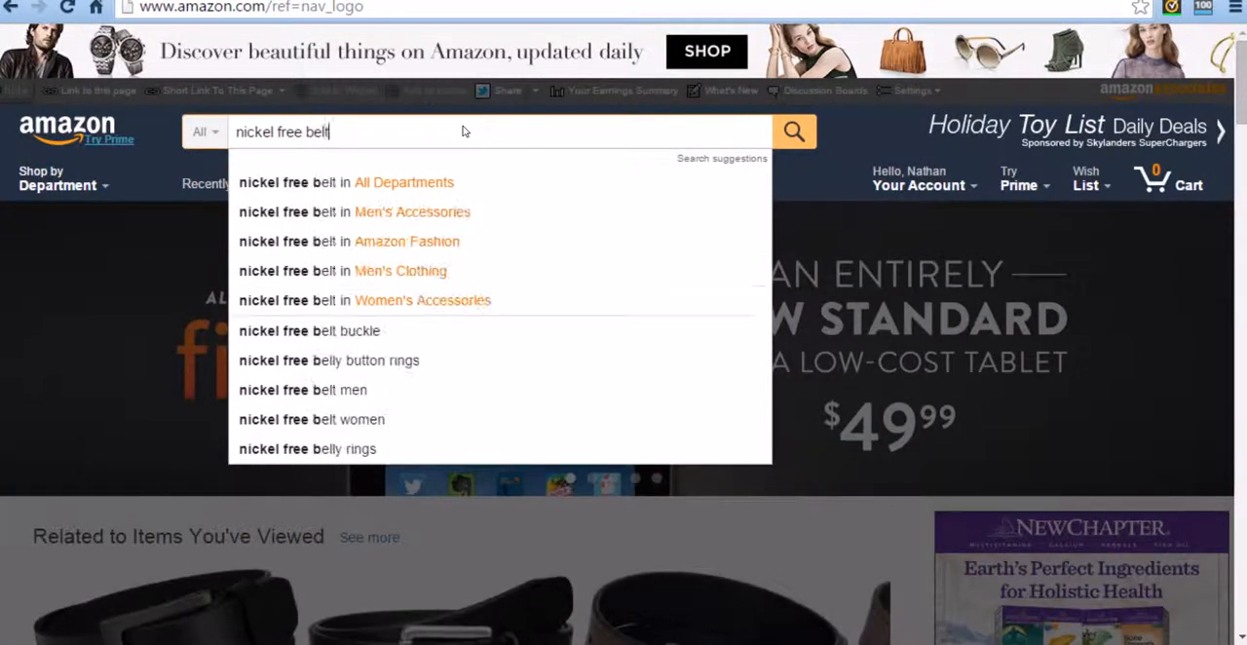
type(" men")
key("Return")
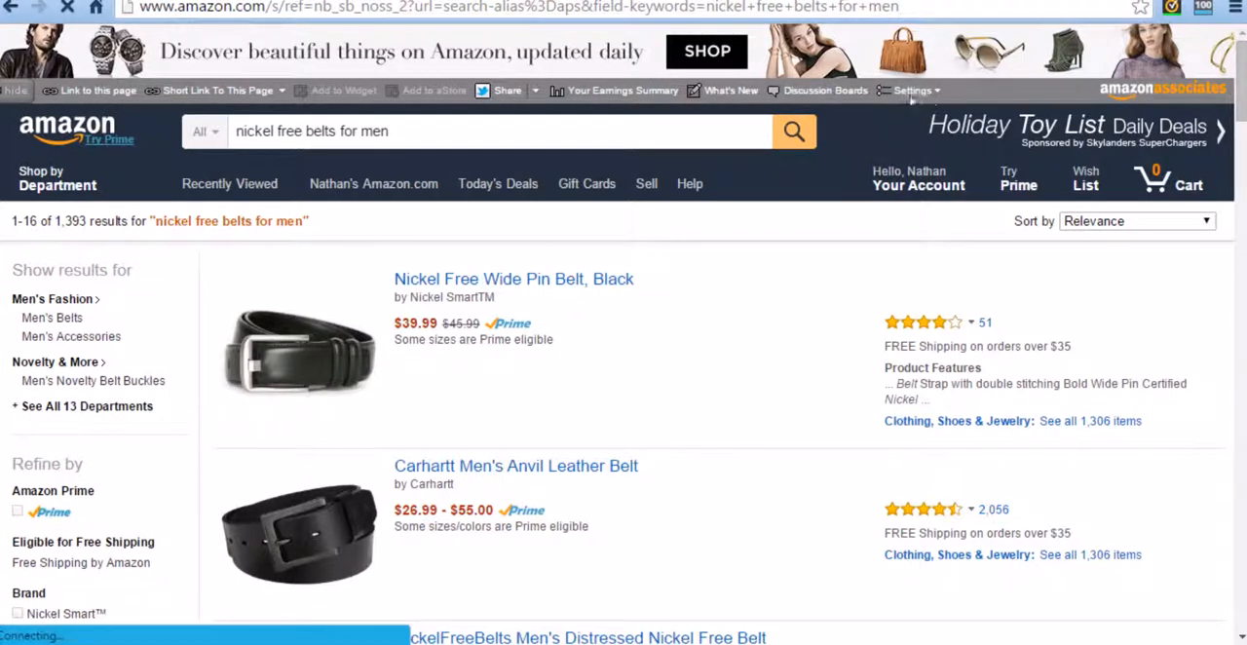
Step: Look over the belt search results and sort them by price from high to low
scroll(746, 500, "down", 2)
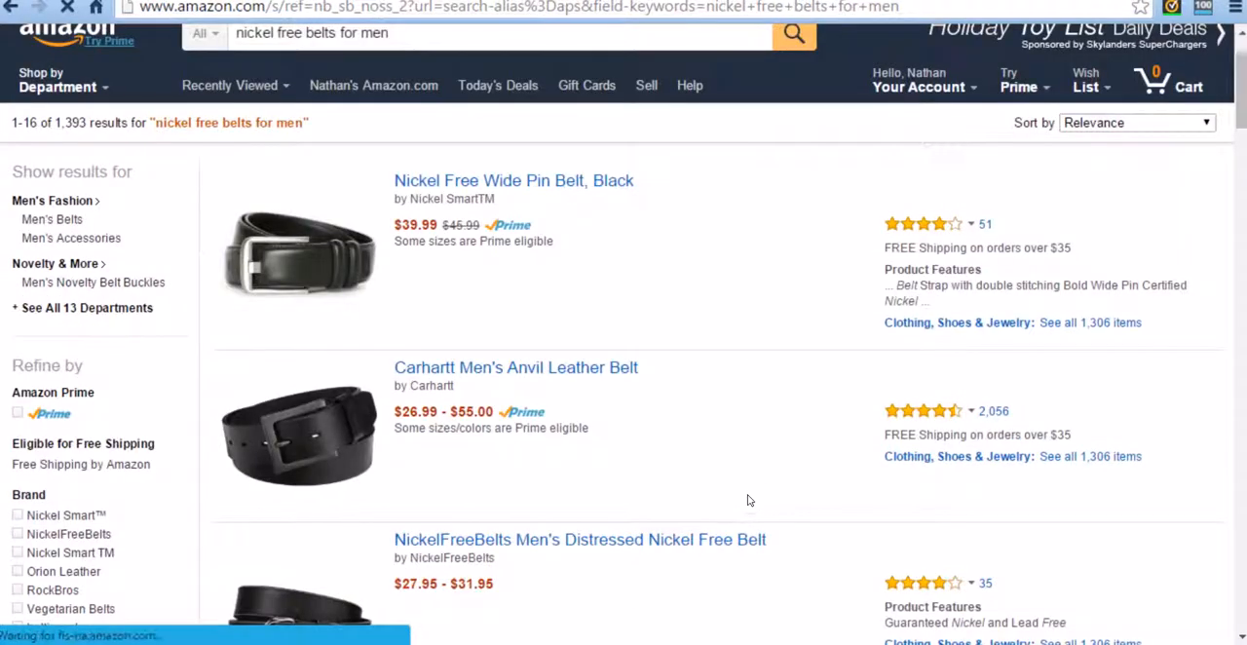
scroll(780, 456, "down", 7)
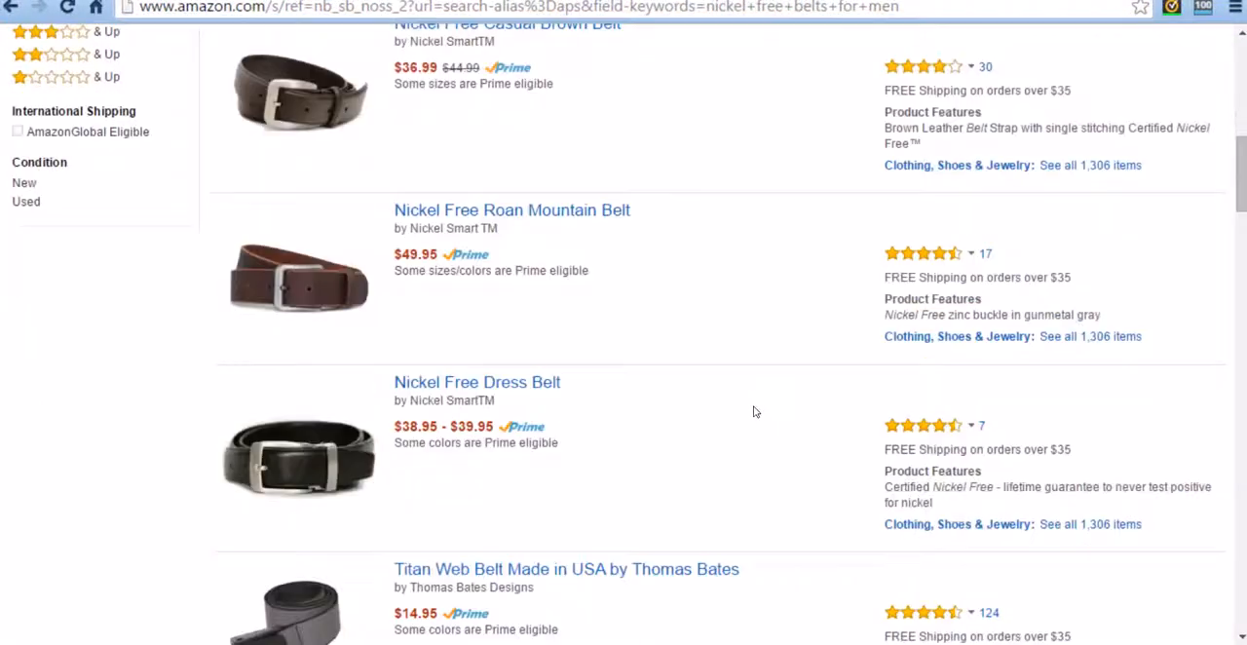
scroll(738, 405, "down", 6)
scroll(732, 407, "up", 15)
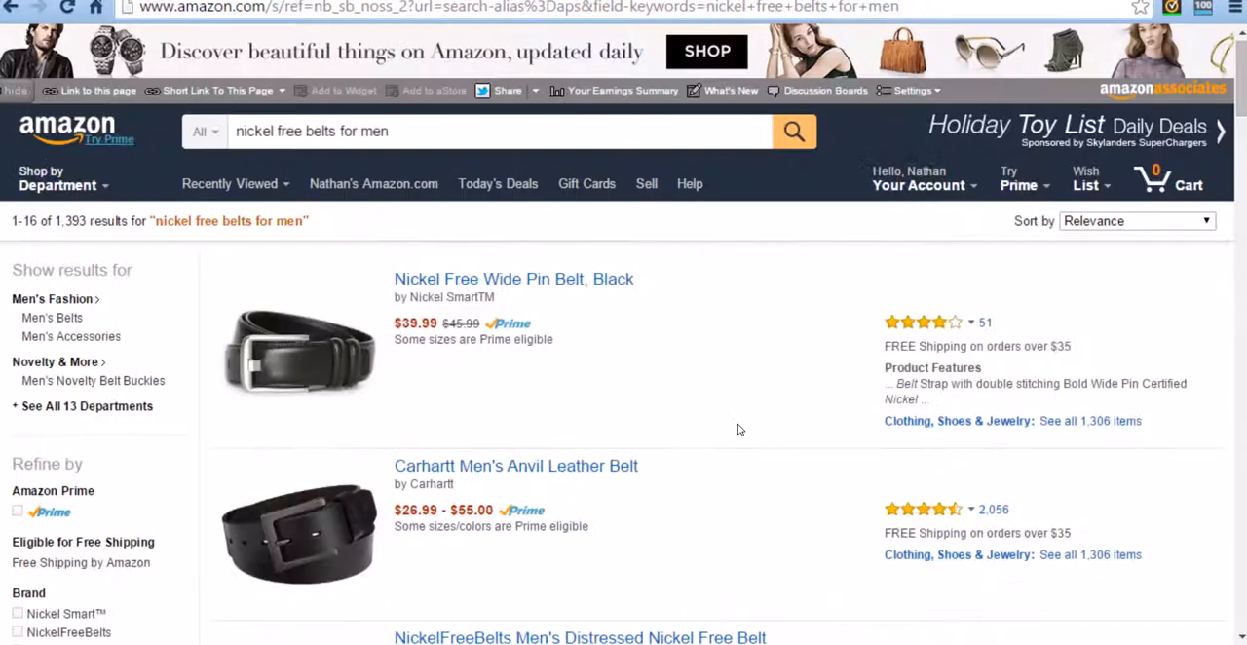
left_click(1089, 222)
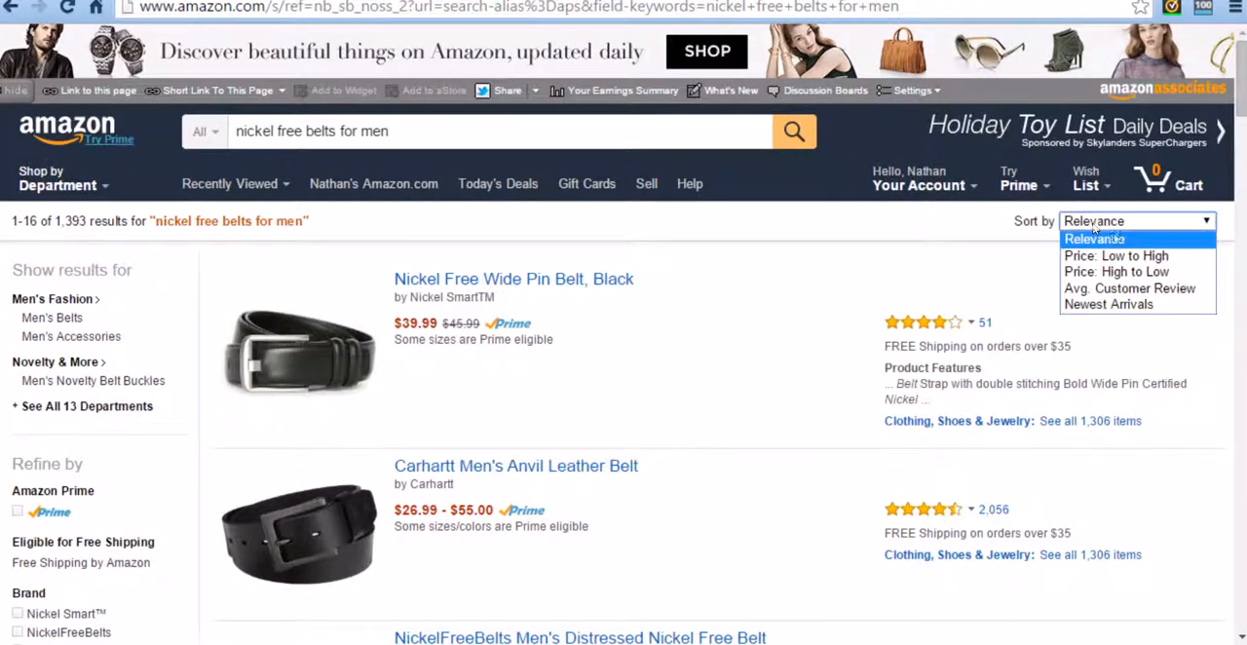
left_click(1164, 272)
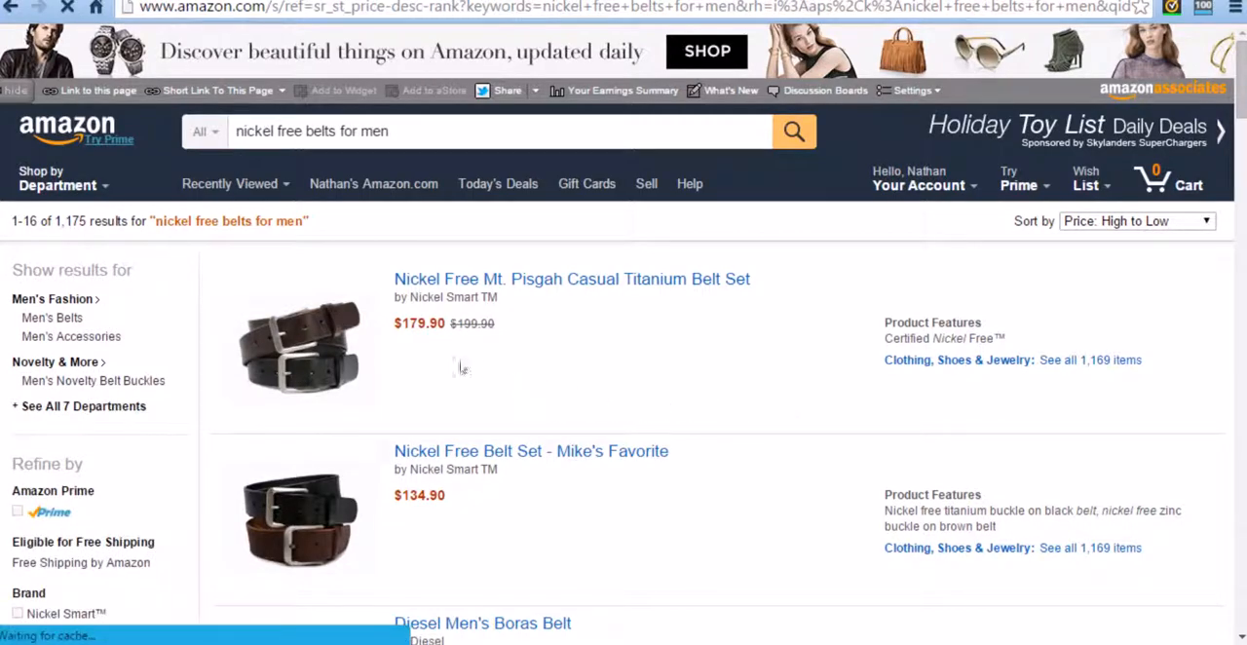
Step: Browse the price-sorted belt results, comparing product names, brands, prices and ratings
scroll(495, 370, "down", 2)
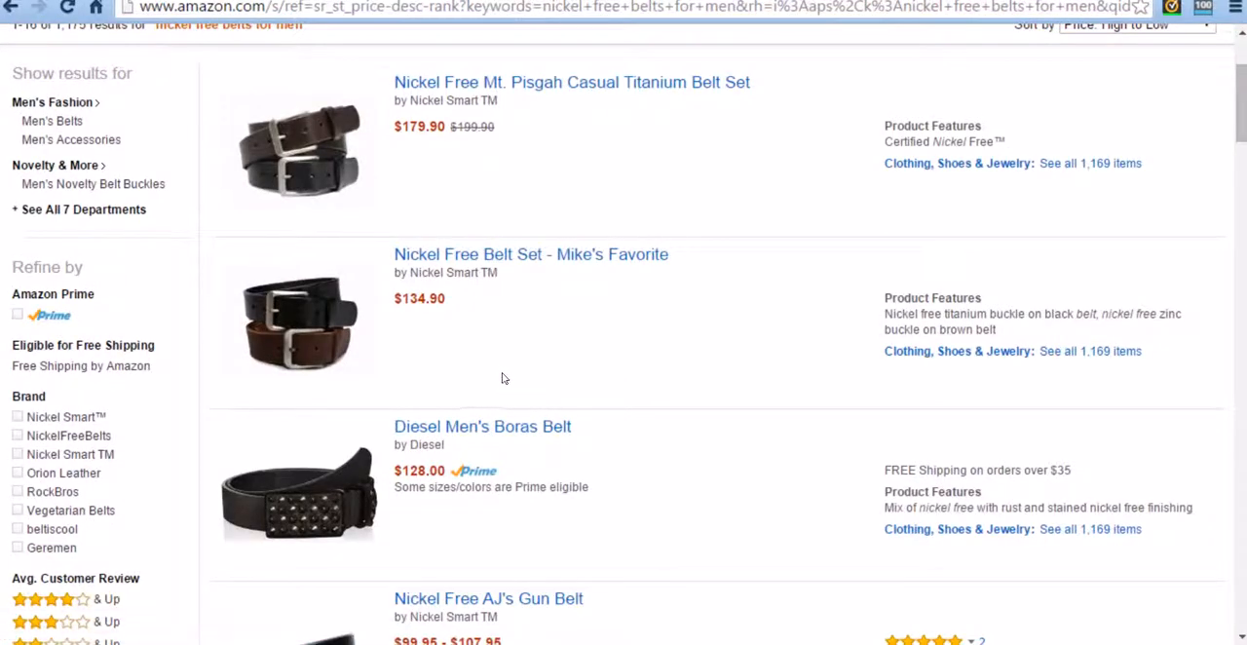
scroll(631, 405, "down", 3)
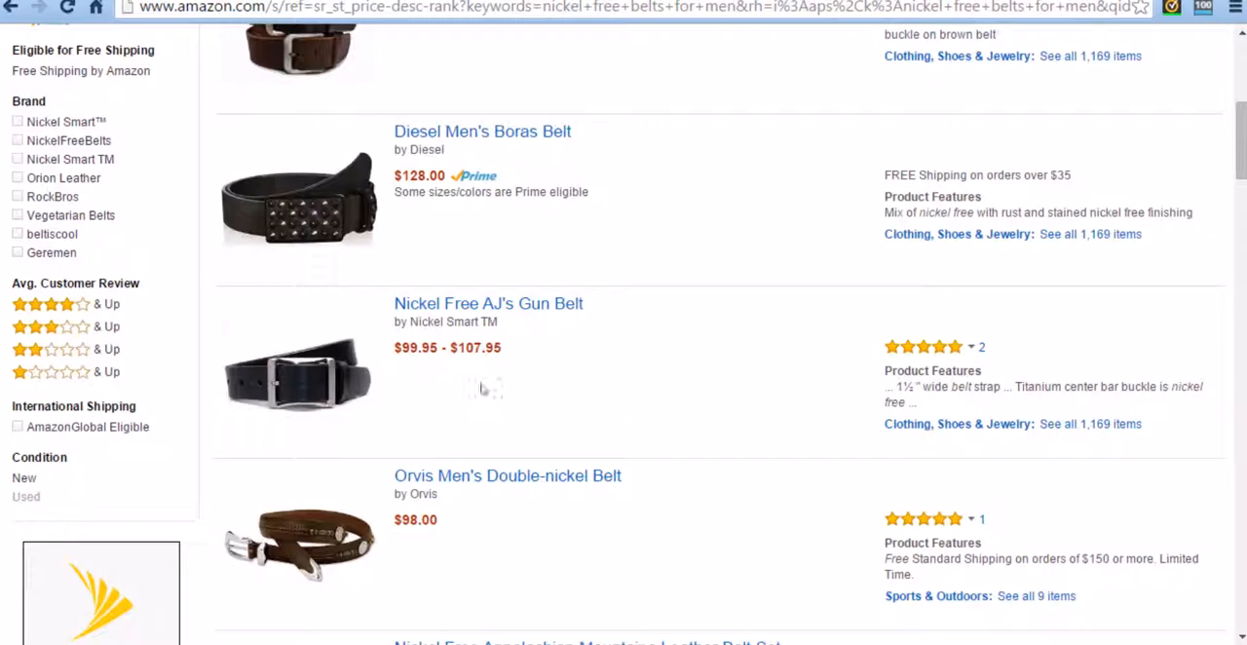
scroll(545, 331, "down", 3)
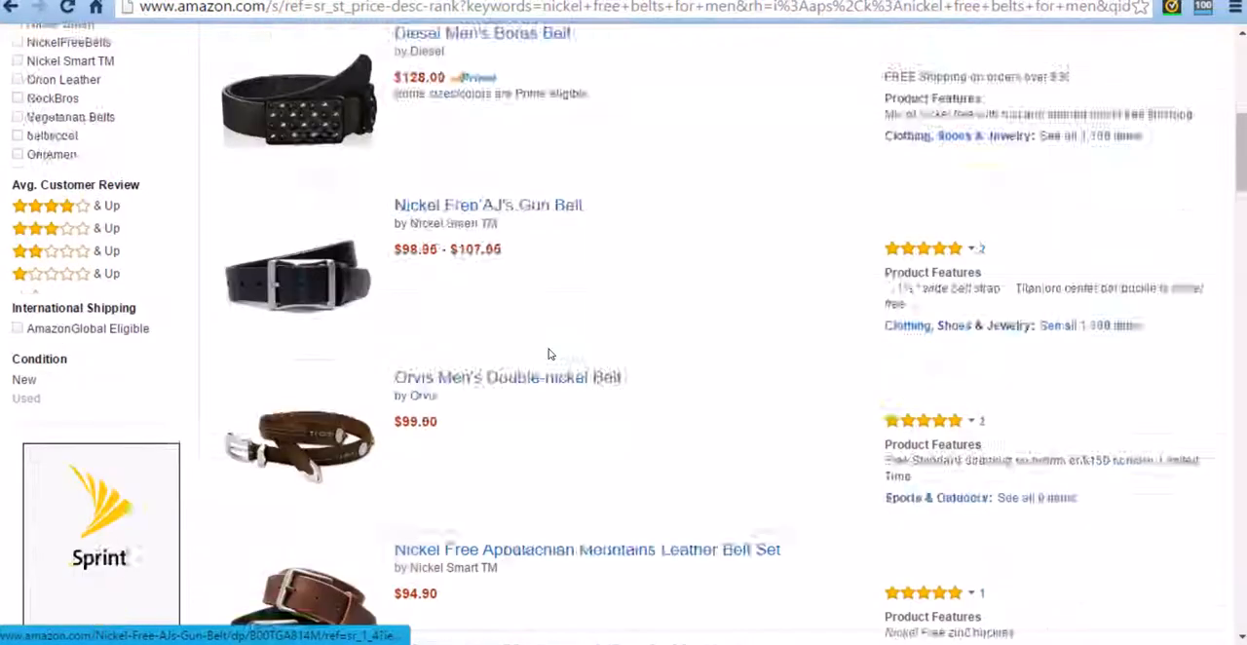
scroll(602, 349, "down", 1)
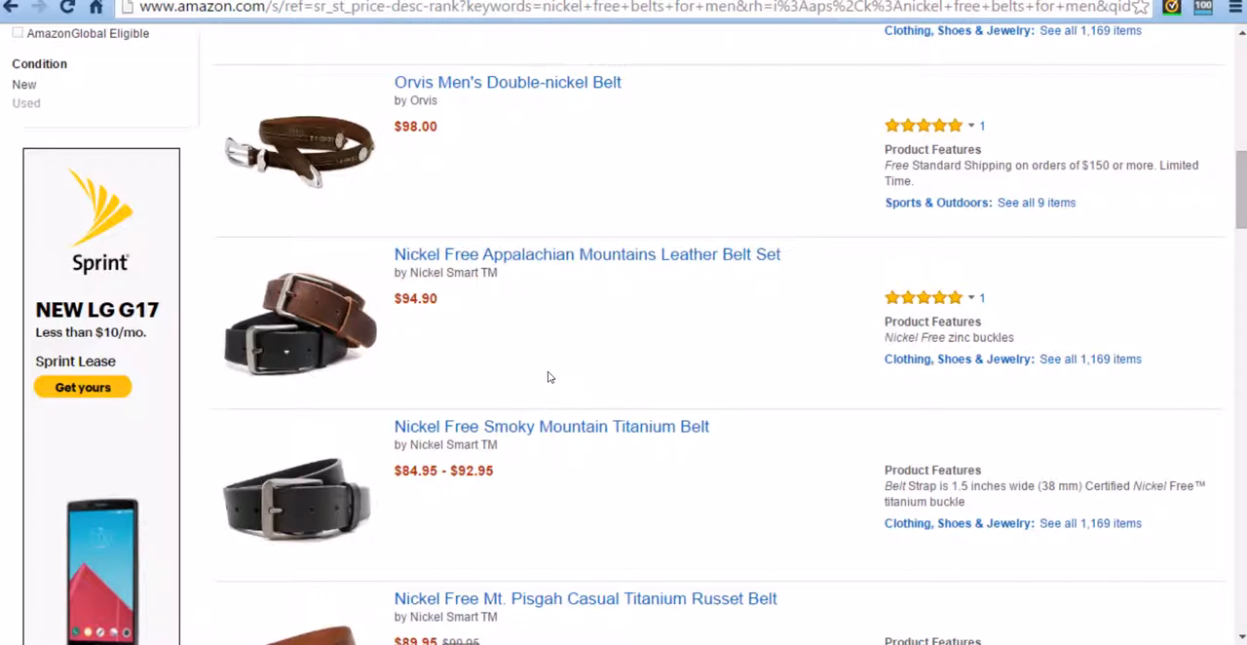
scroll(545, 361, "up", 10)
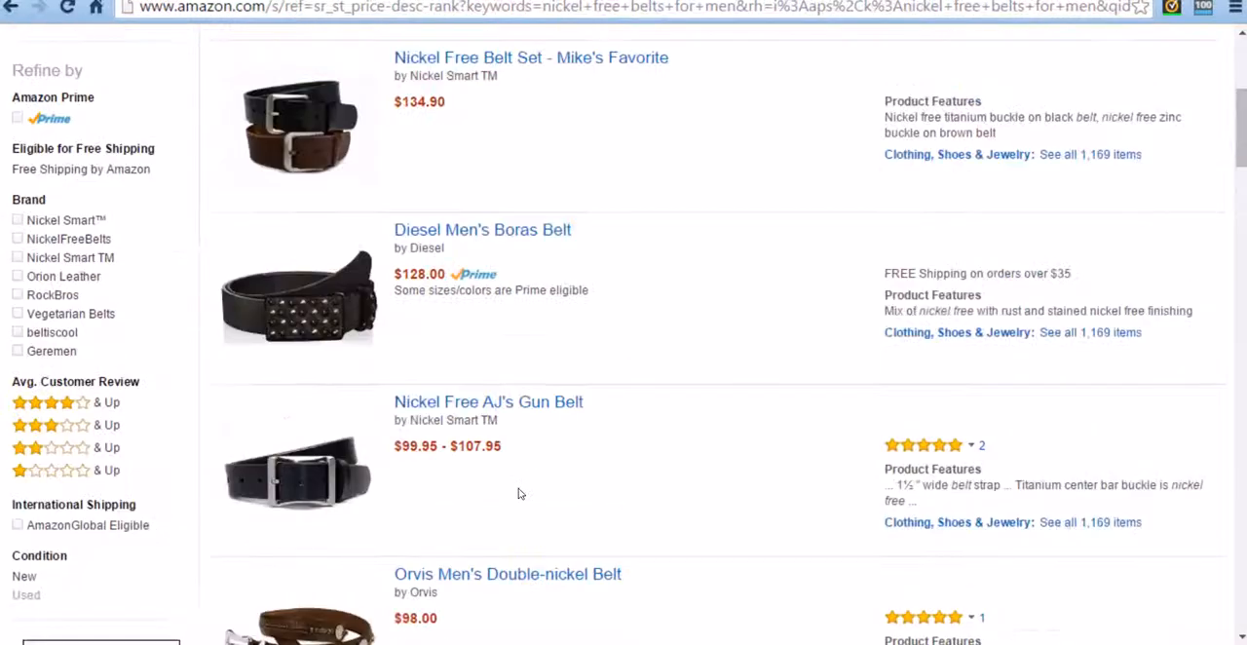
scroll(551, 433, "down", 12)
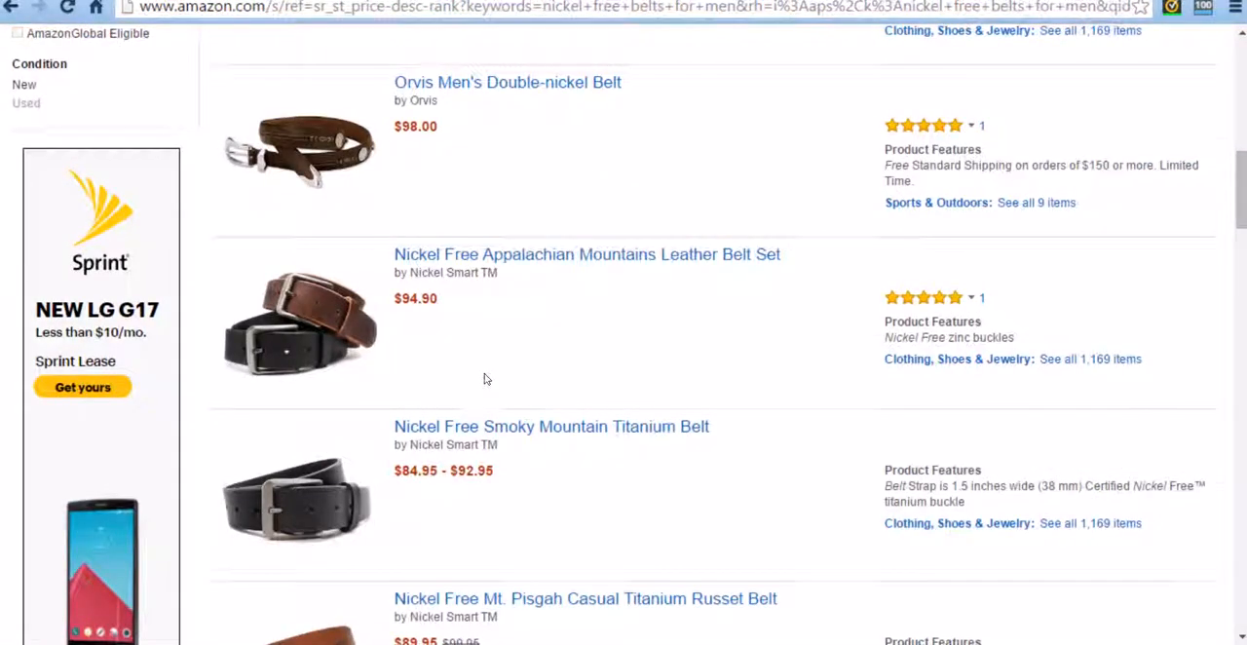
scroll(496, 379, "down", 3)
scroll(491, 373, "up", 3)
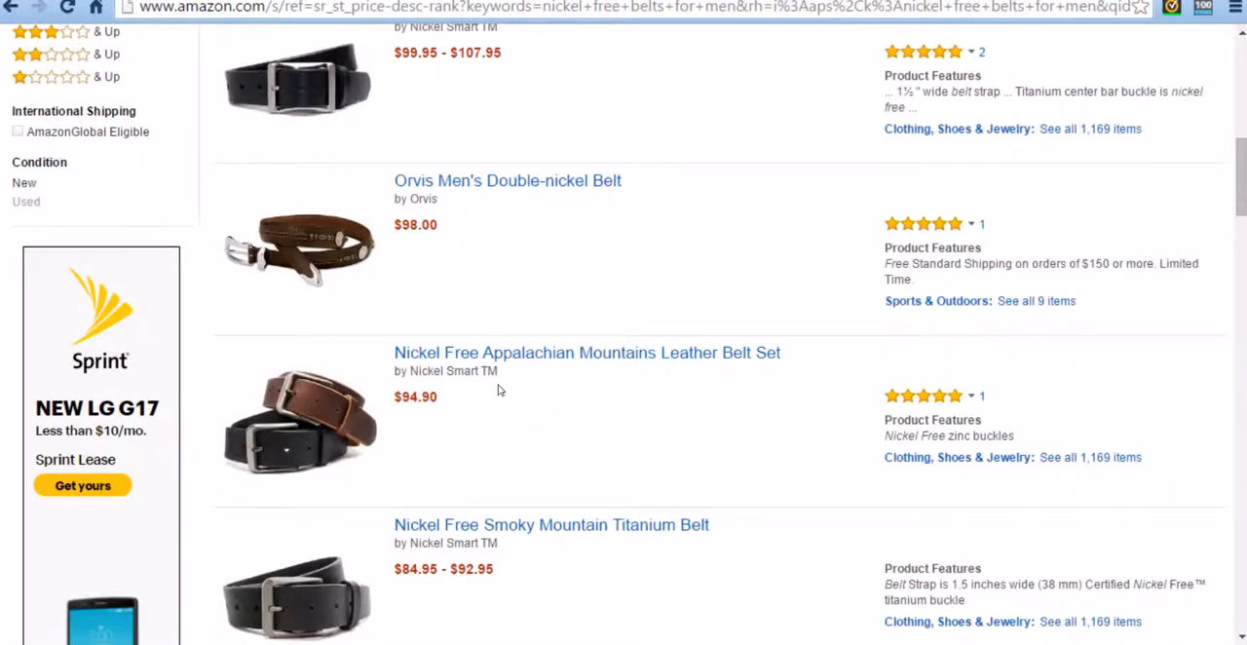
Step: Open the Nickel Free Appalachian Mountains Leather Belt Set and review its price and product details
left_click(552, 360)
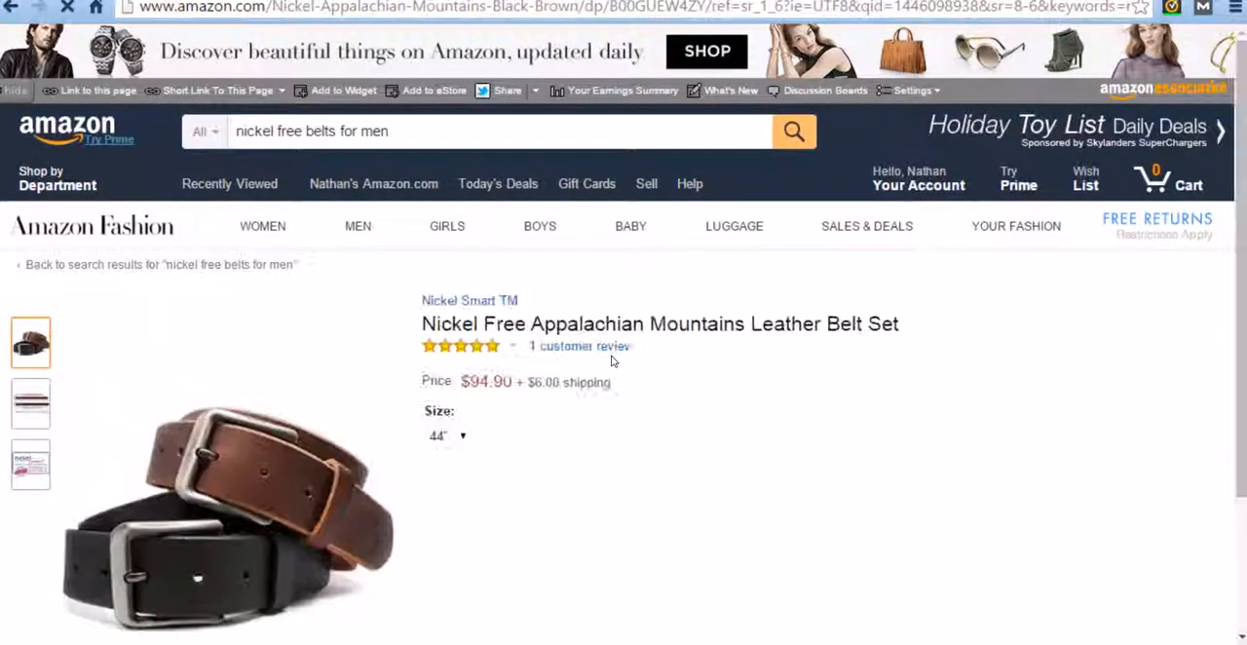
scroll(632, 392, "down", 2)
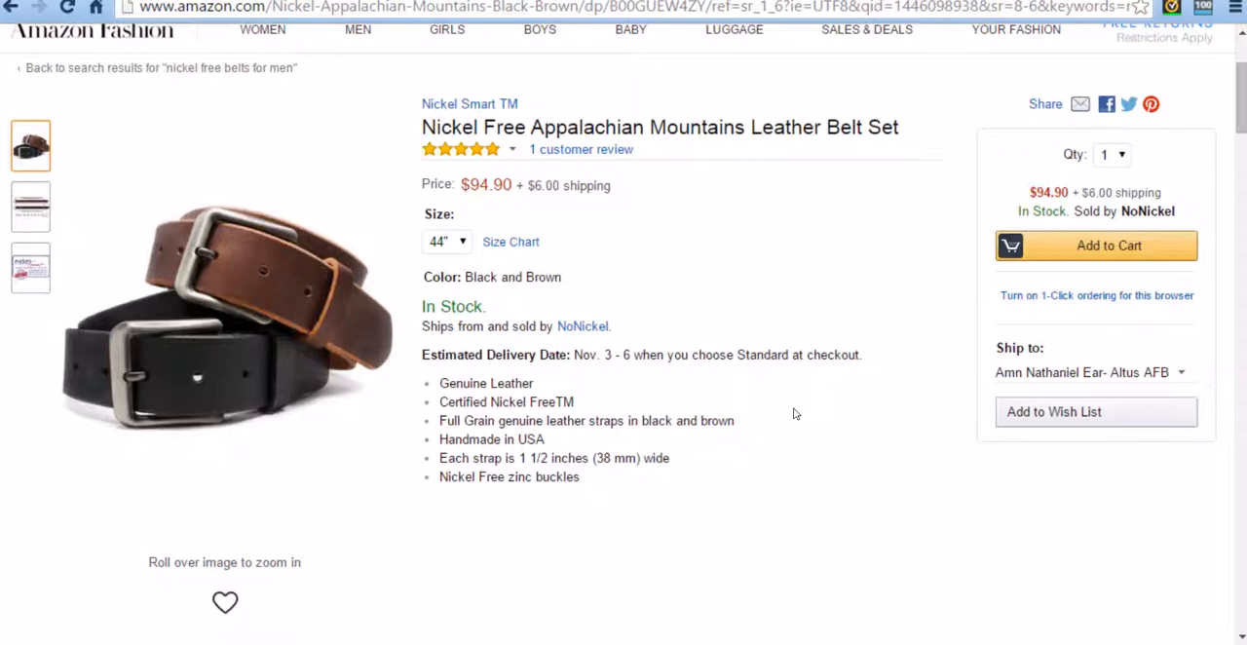
scroll(618, 492, "up", 3)
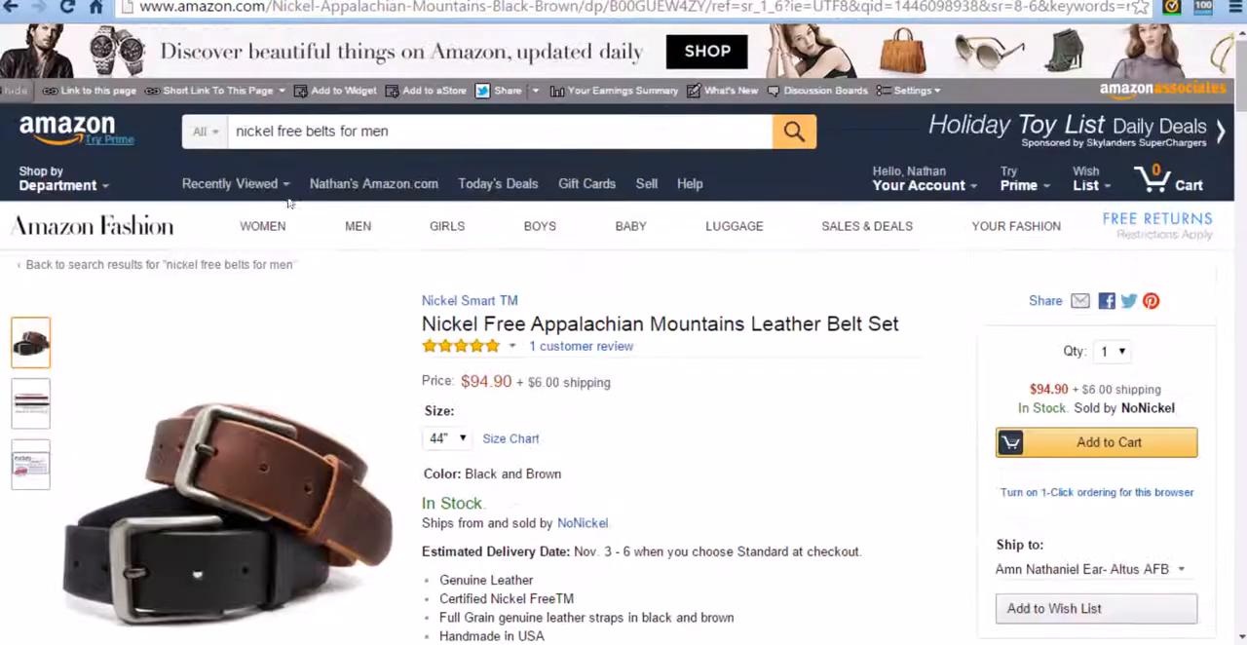
Step: Return to the search results, open the Nickel Free Mt. Pisgah Casual Titanium Belt Set and review its product description
left_click(11, 8)
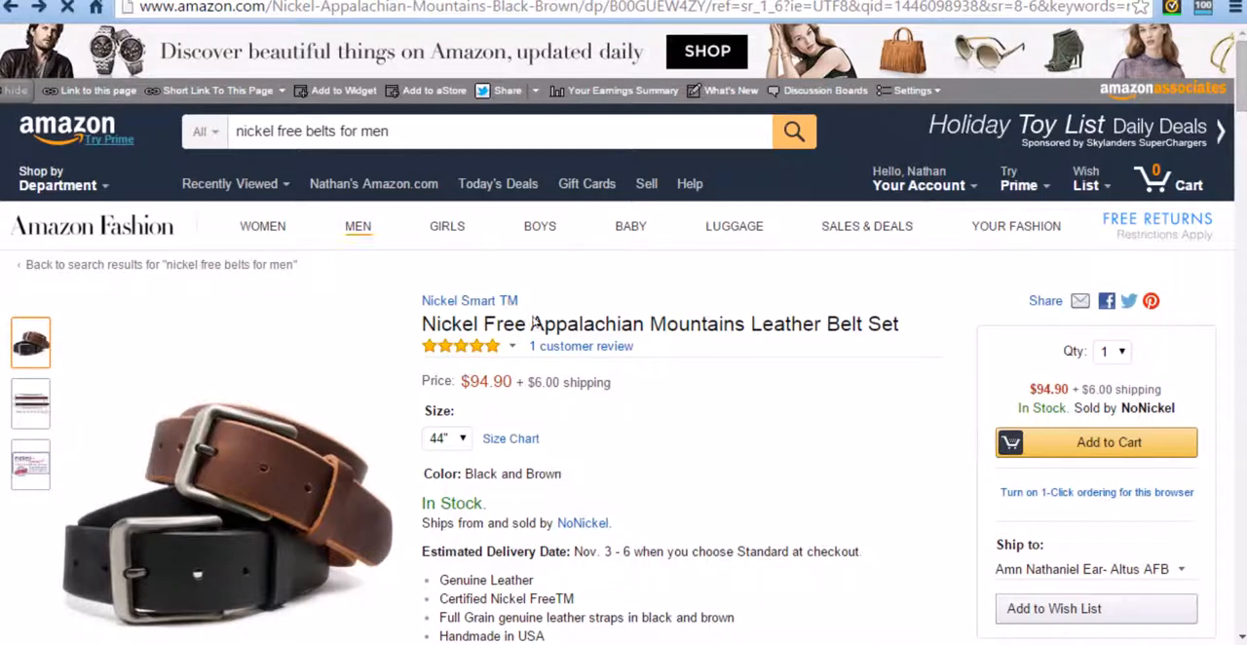
scroll(575, 414, "up", 7)
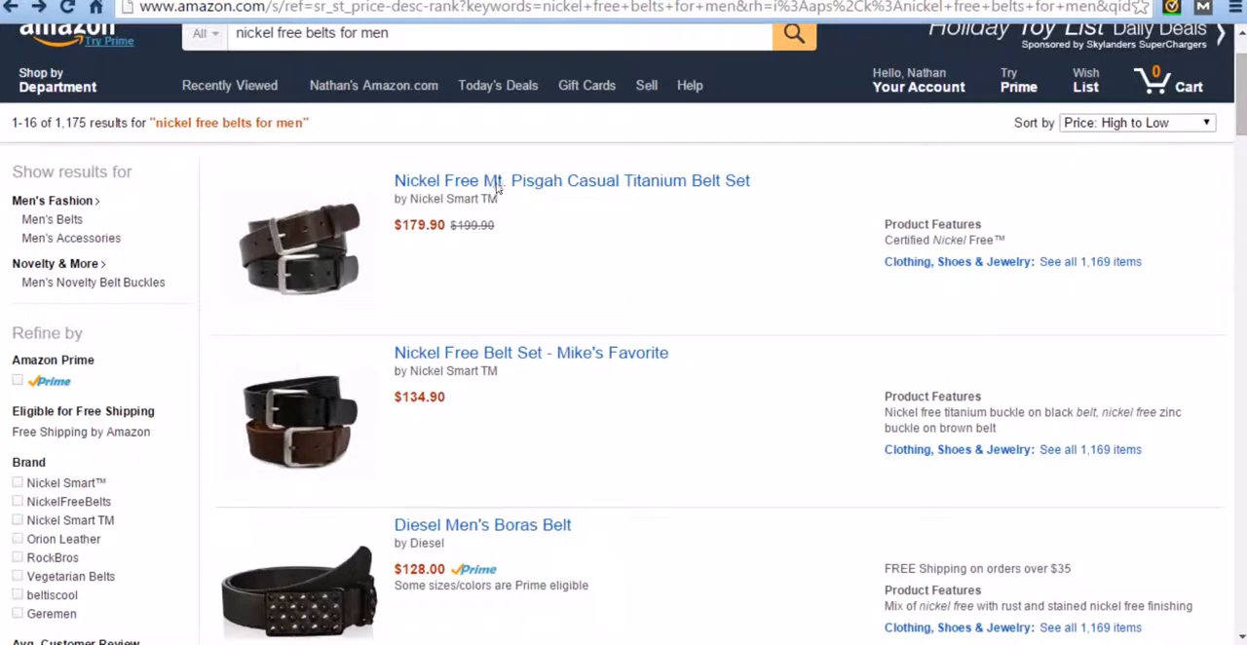
left_click(521, 185)
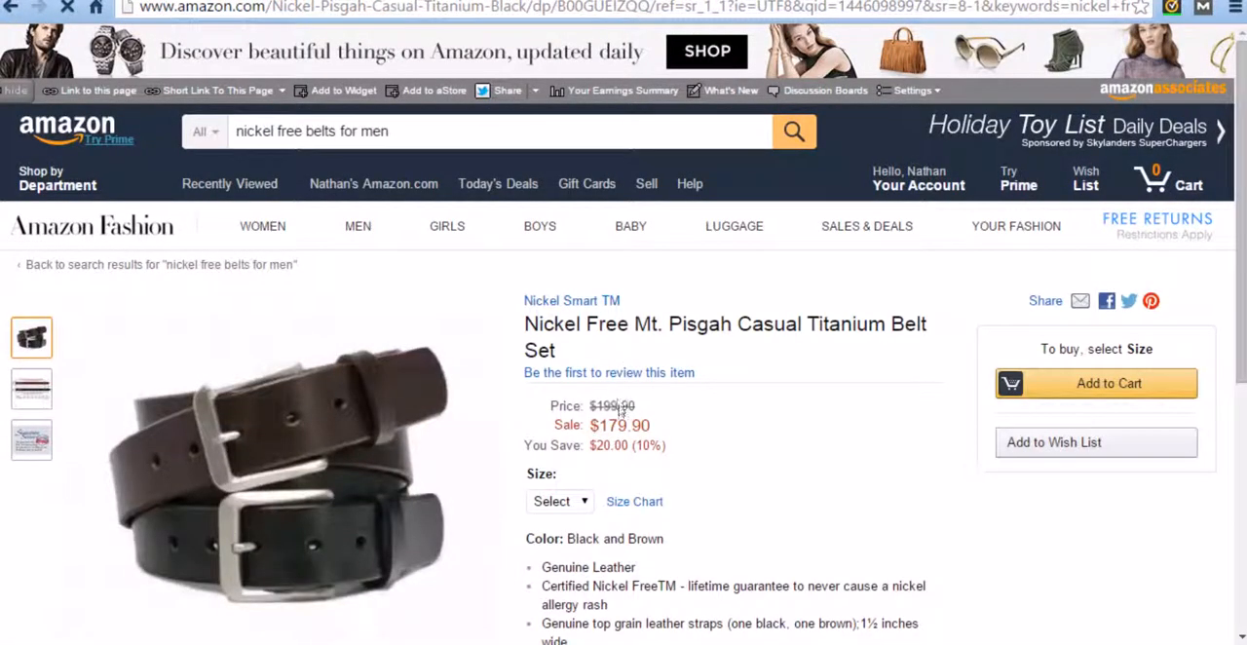
scroll(488, 412, "down", 2)
scroll(488, 412, "down", 1)
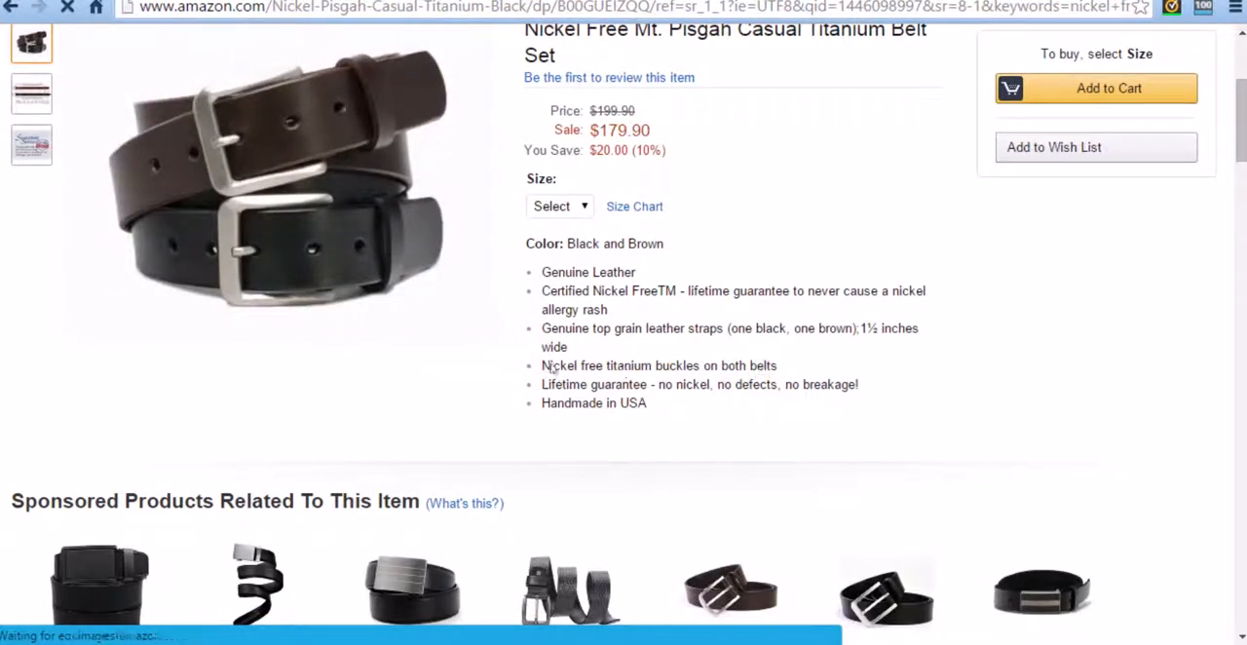
scroll(458, 417, "up", 1)
scroll(482, 417, "up", 2)
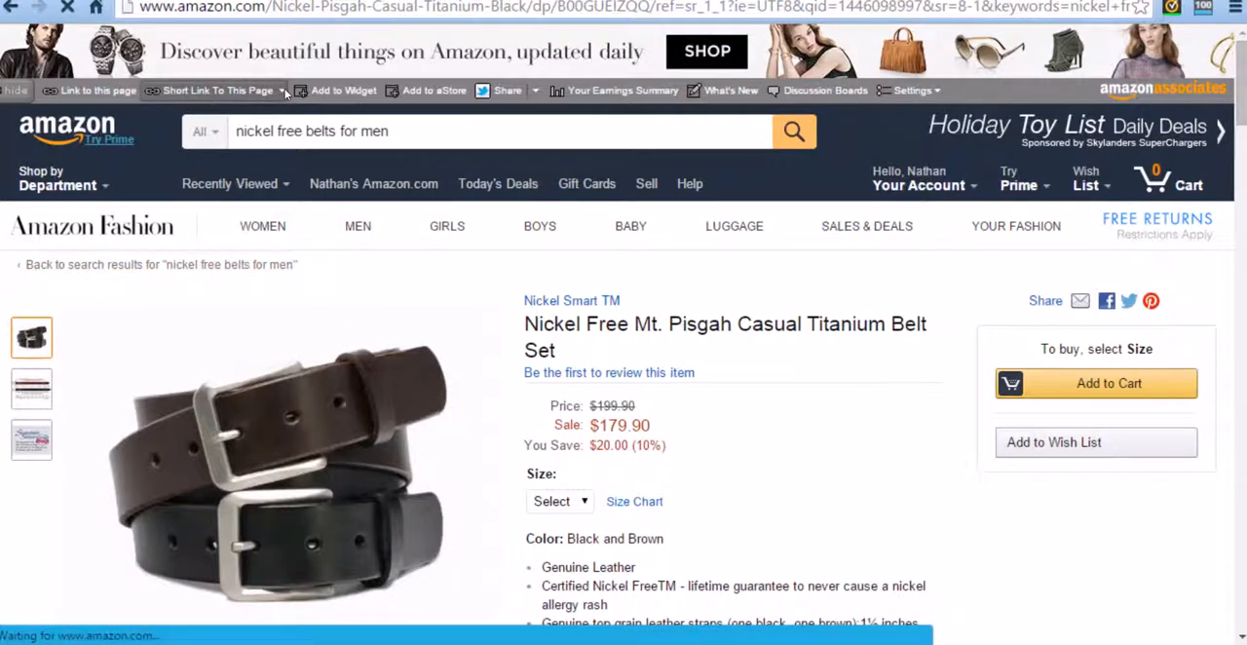
Step: Generate and copy the short affiliate link for this product page, and test it in a new browser tab
left_click(285, 90)
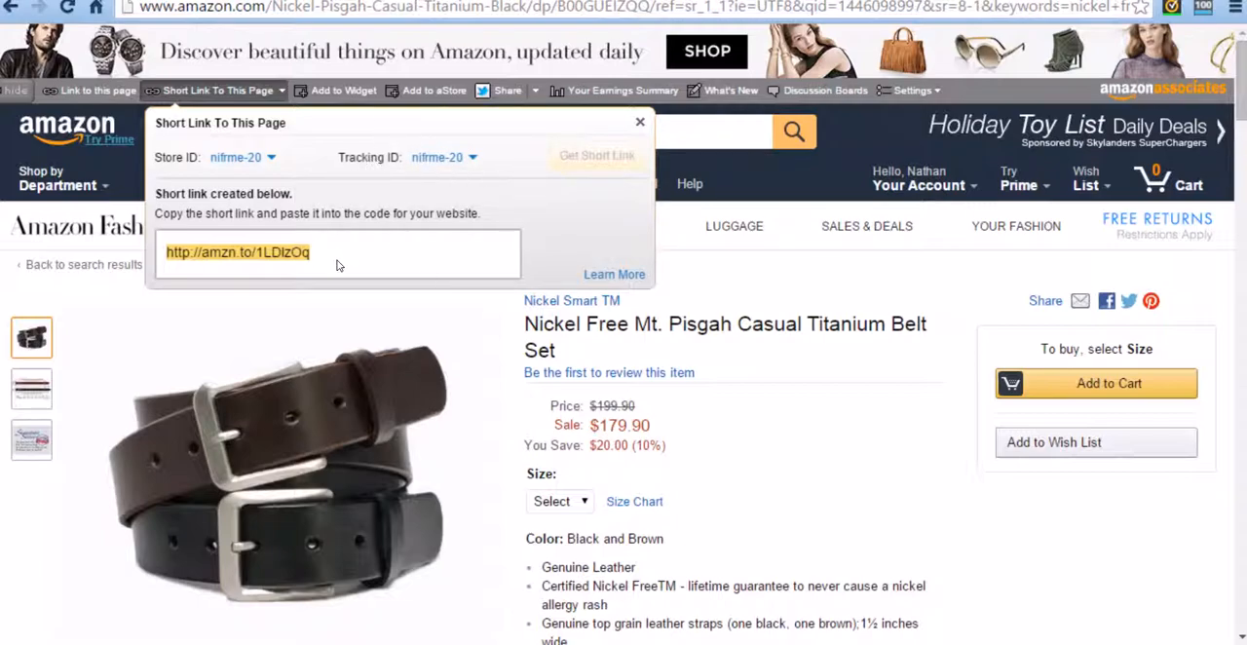
left_click_drag(330, 261, 156, 266)
key("ctrl+c")
key("ctrl+t")
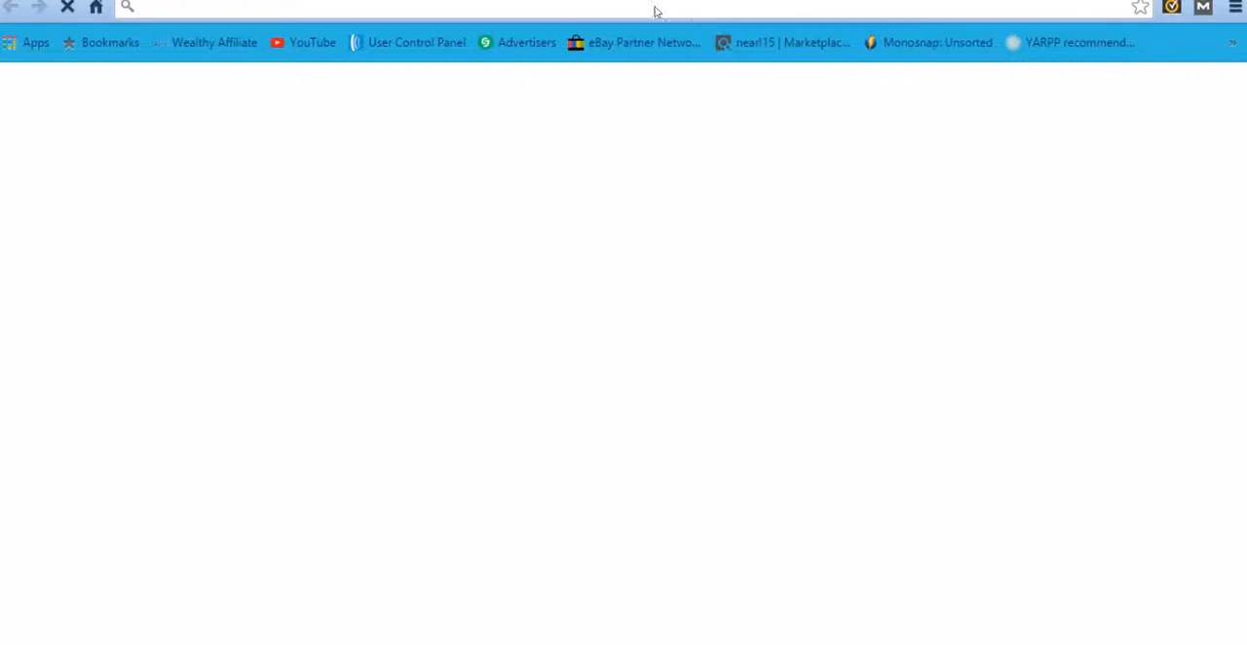
key("ctrl+v")
left_click(517, 44)
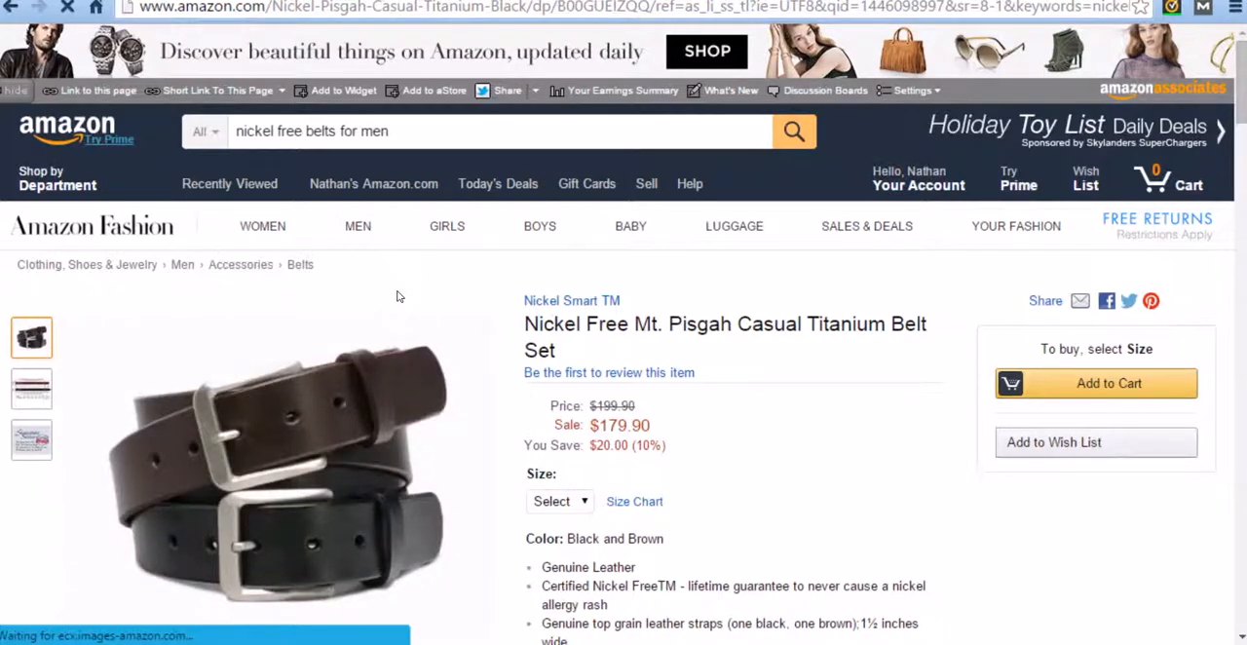
scroll(675, 356, "down", 6)
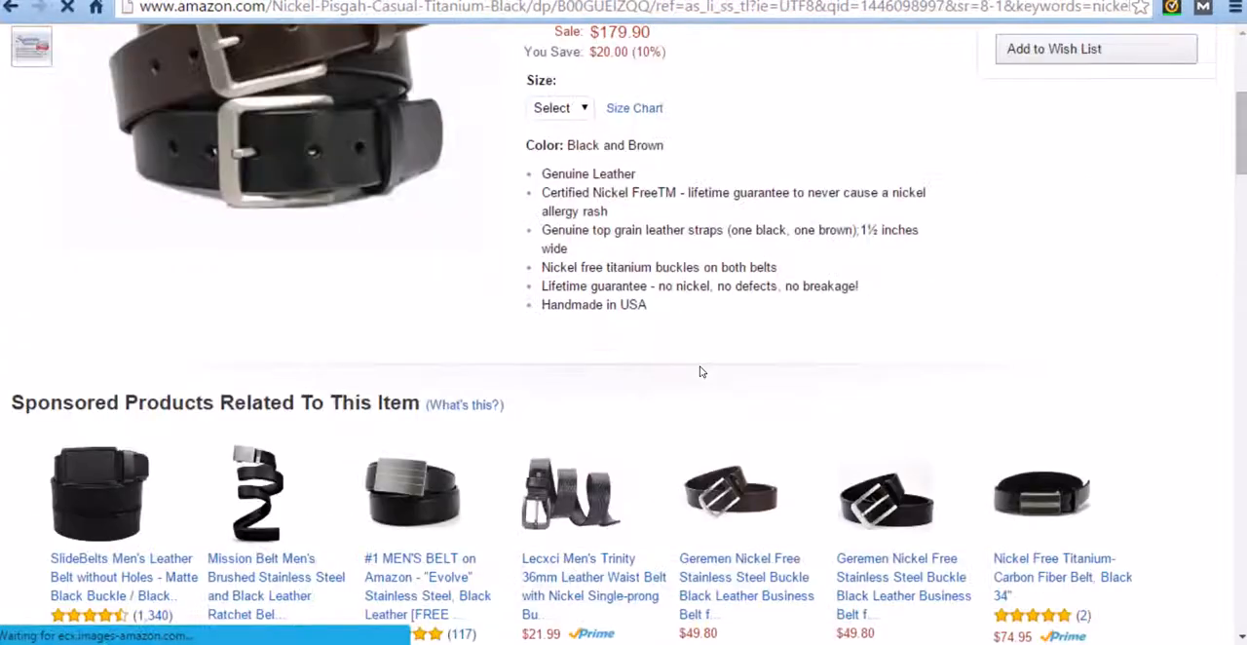
scroll(682, 409, "up", 6)
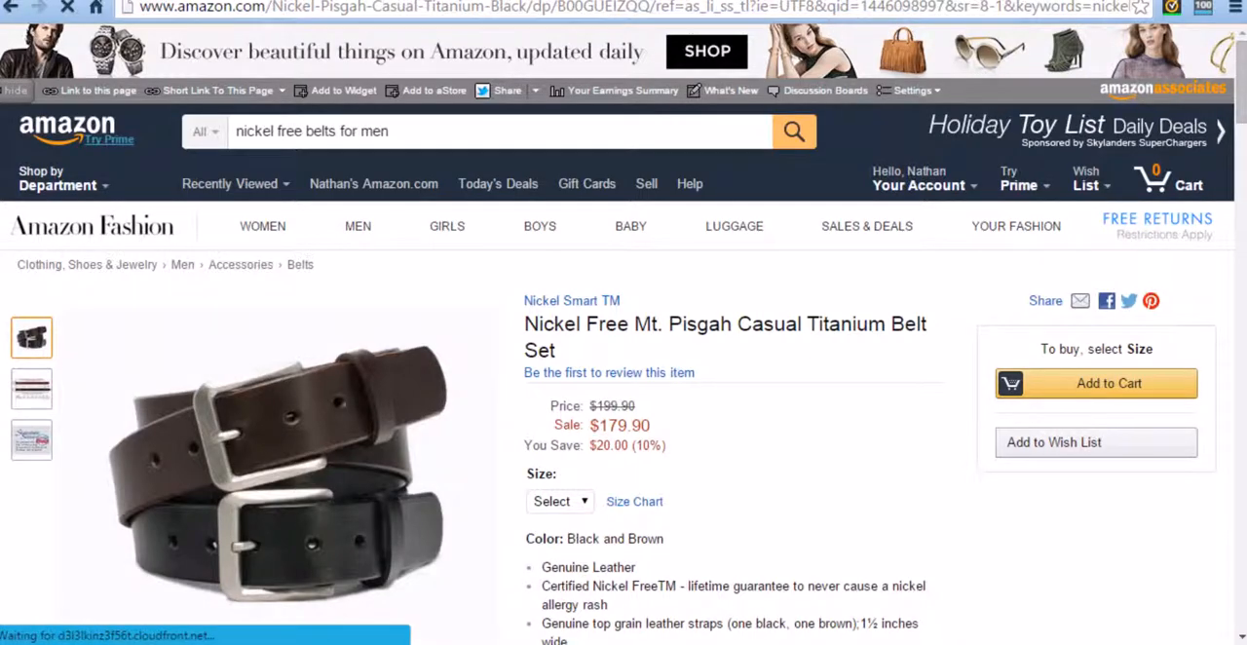
Step: Switch to the nickelfreeme.com WordPress dashboard, start a new Pretty Link and paste the copied Amazon short link as its target URL
key("ctrl+Tab")
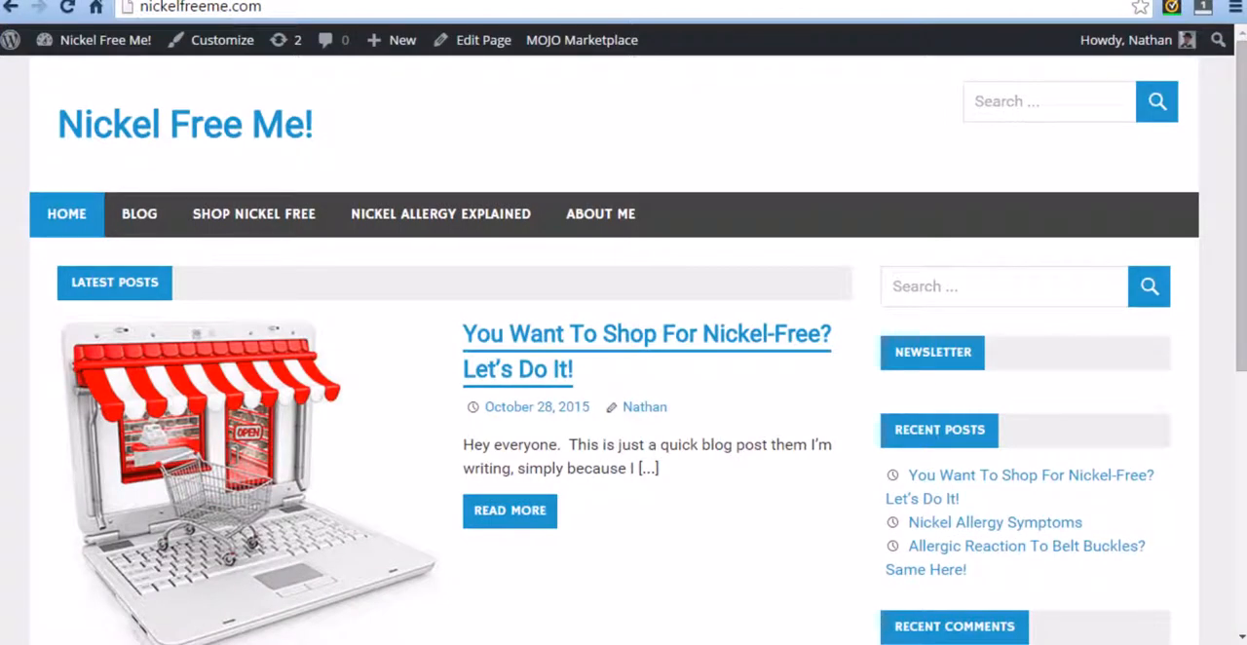
key("ctrl+Tab")
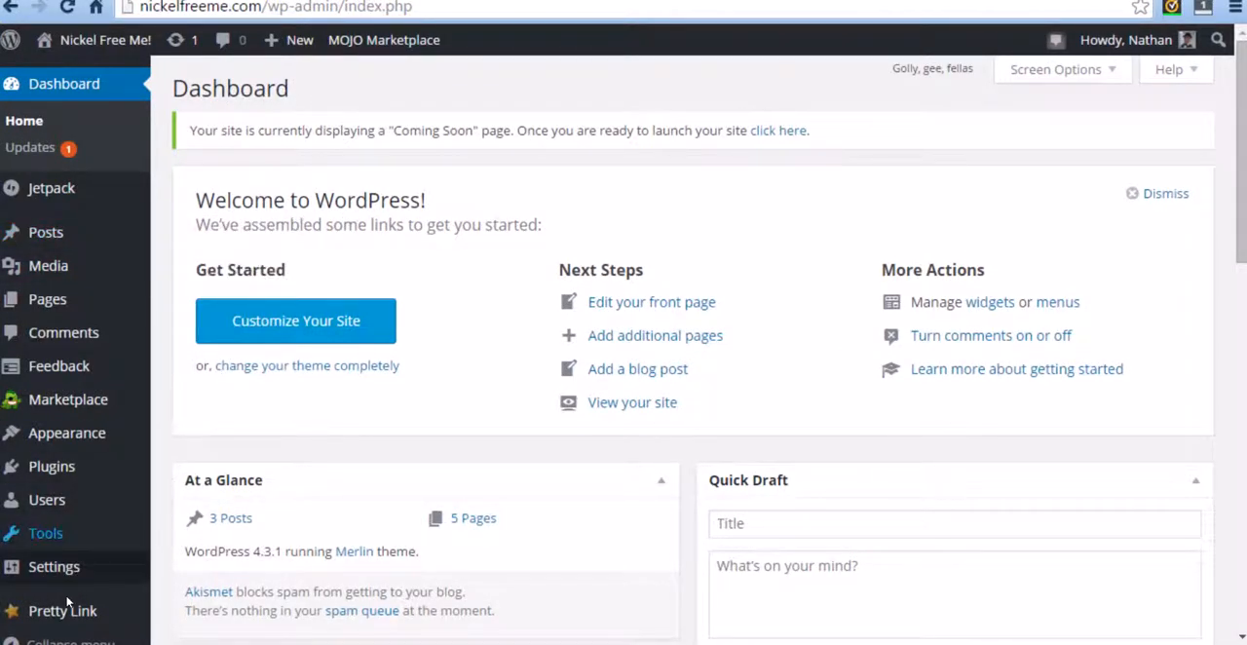
mouse_move(63, 612)
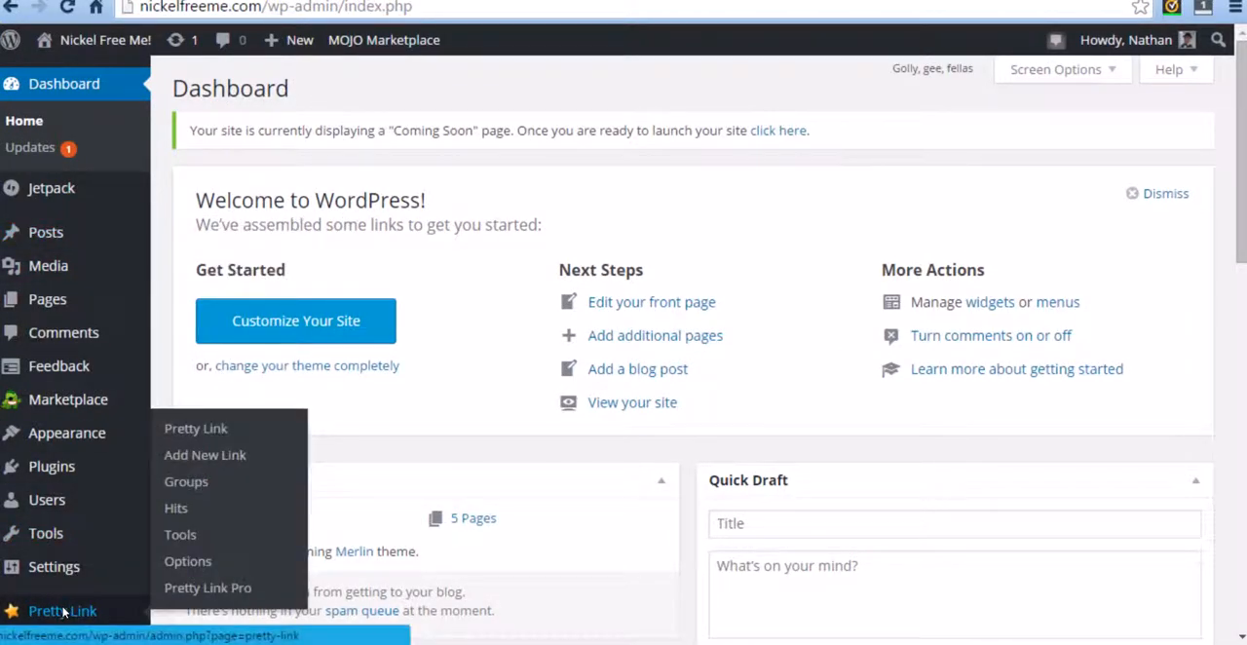
left_click(184, 456)
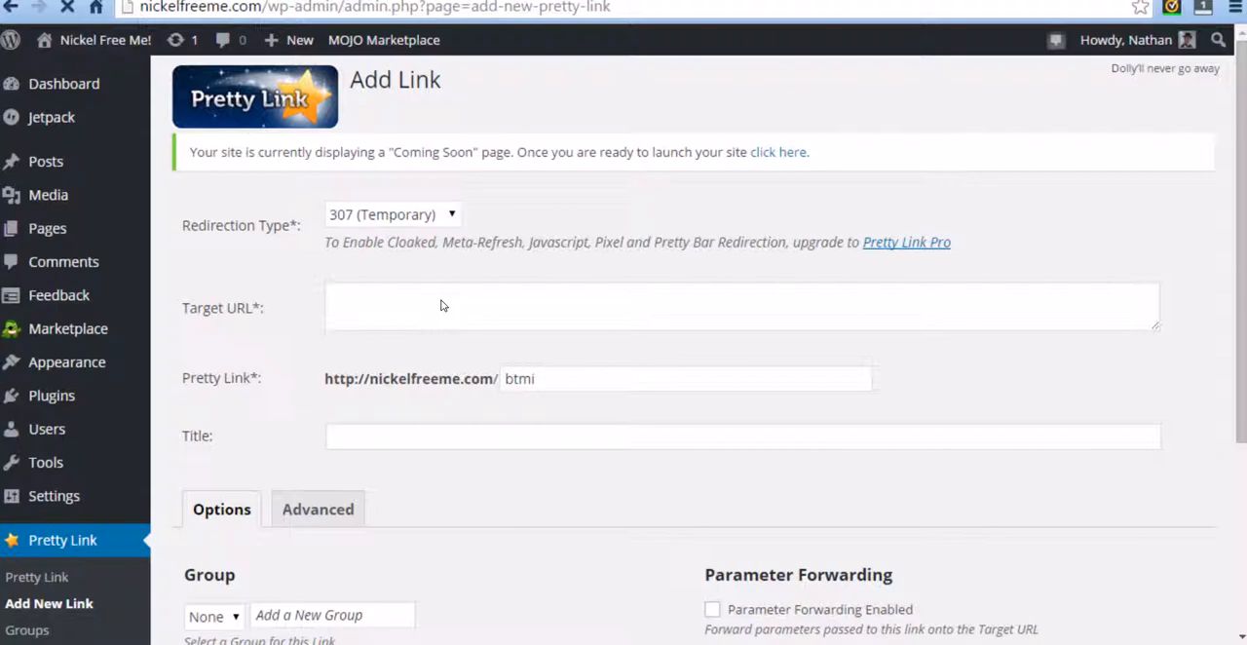
left_click(350, 301)
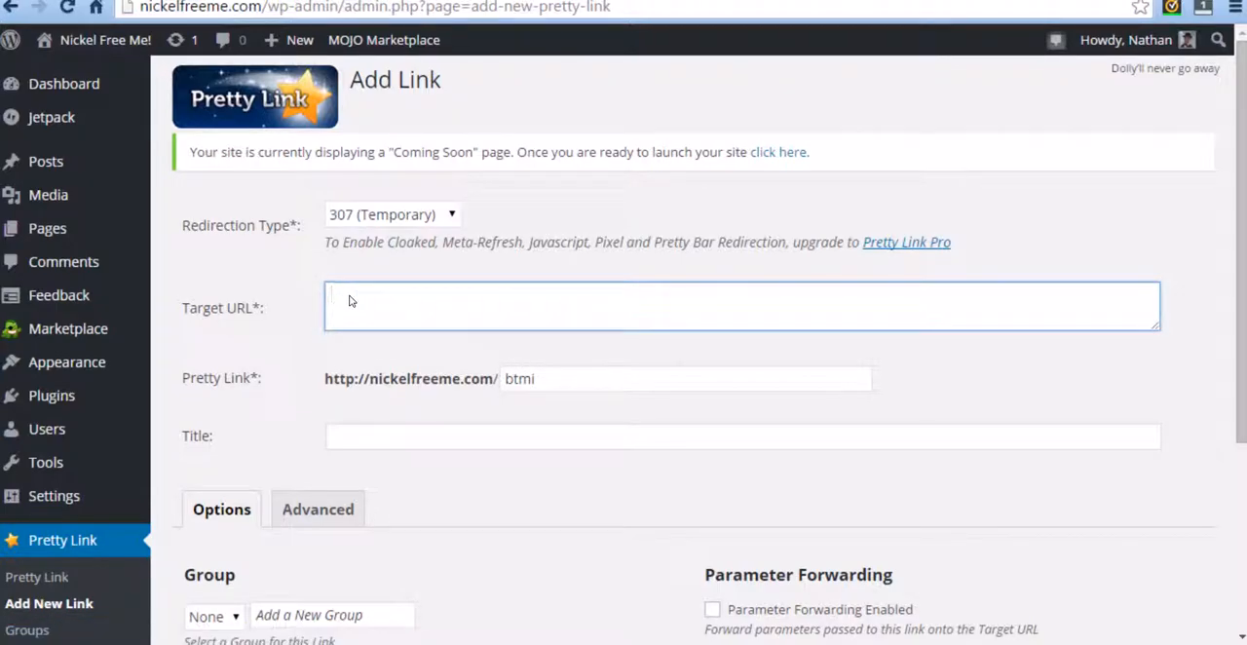
key("ctrl+v")
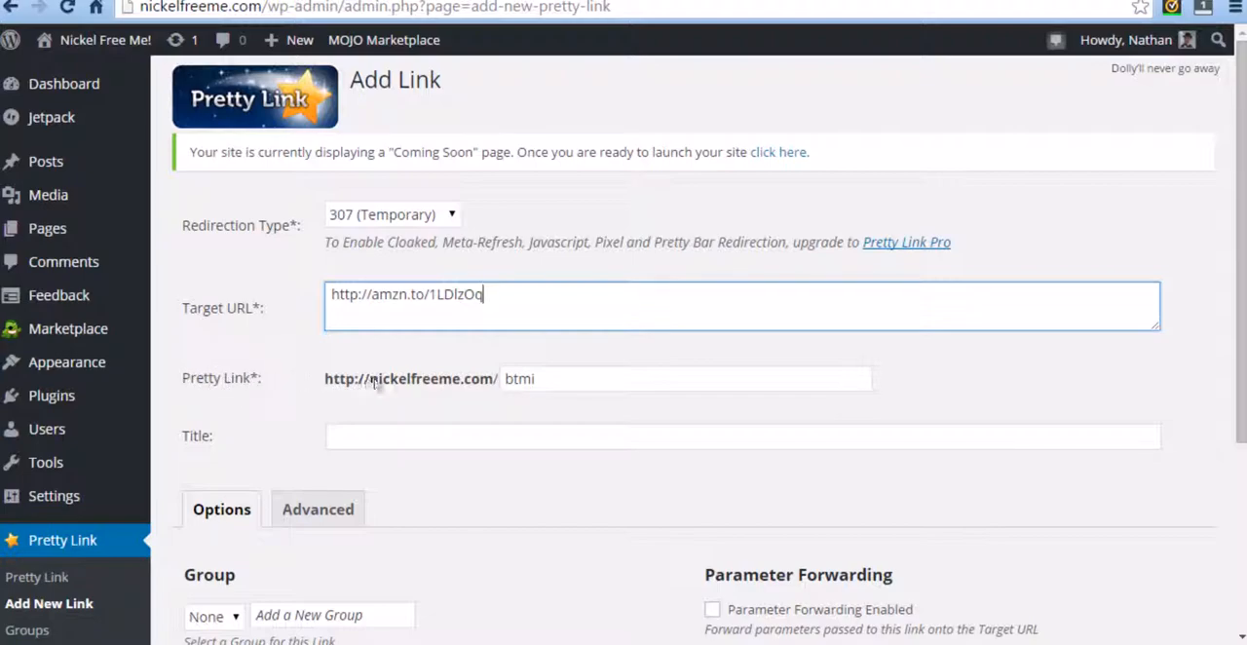
Step: Replace the suggested Pretty Link slug with nickel-free-titanium-mens-belt
left_click_drag(542, 386, 506, 385)
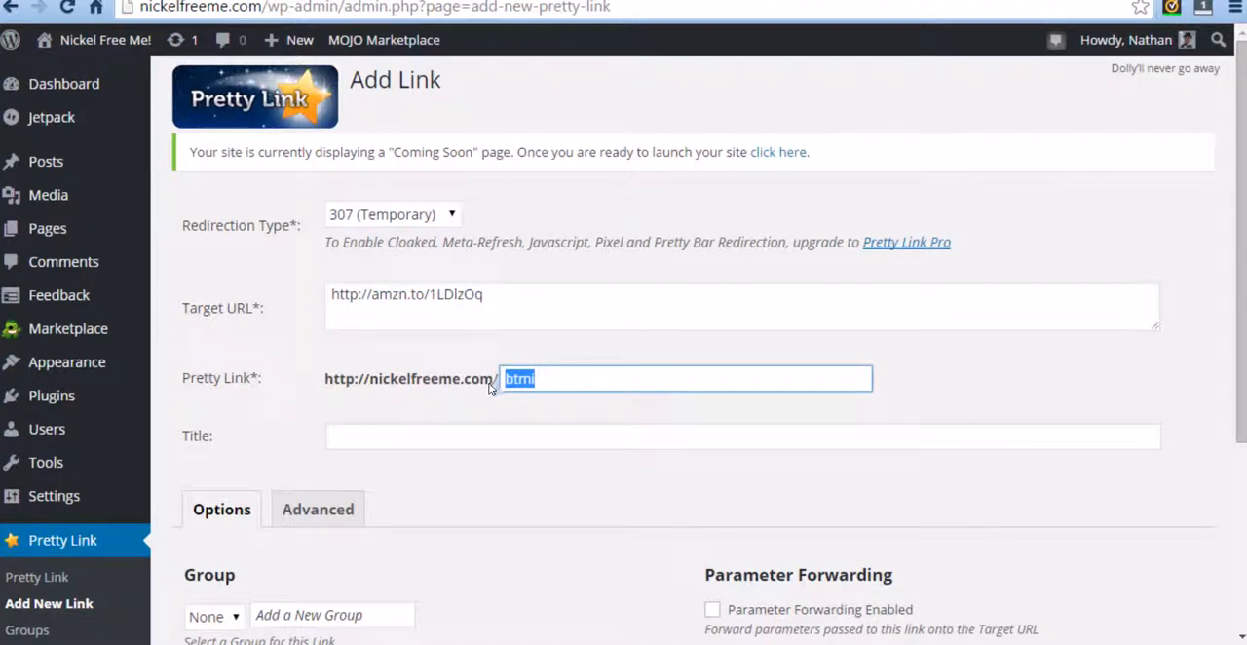
key("BackSpace")
type("nickel-free-tita")
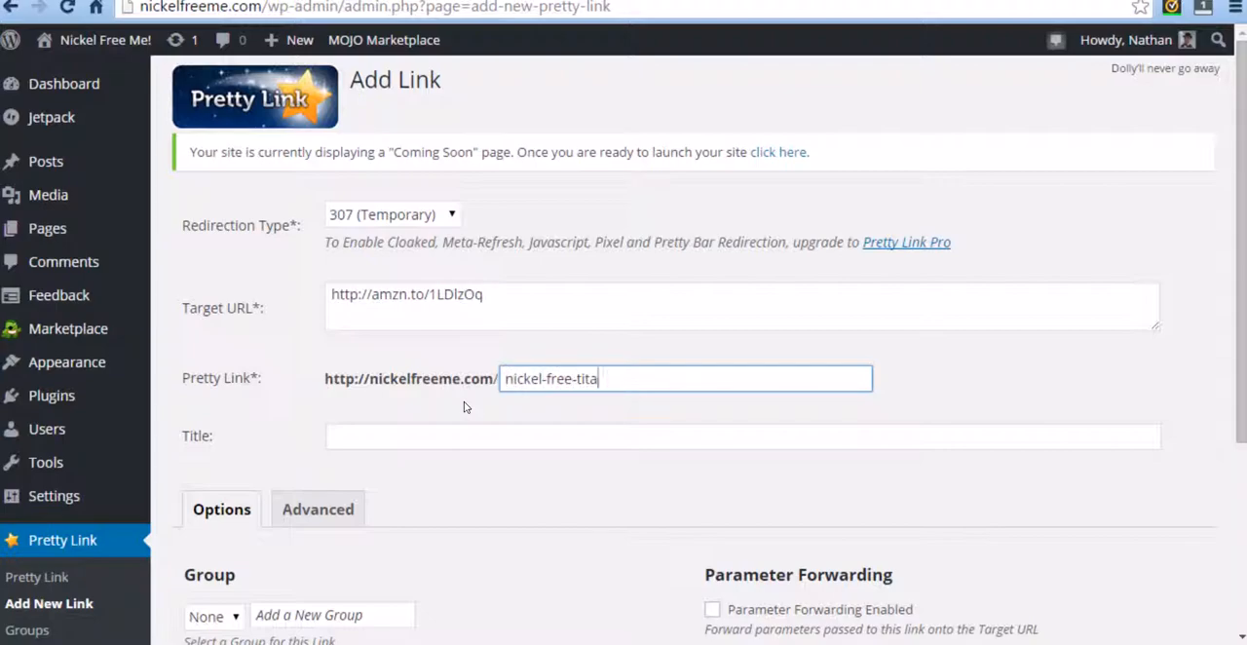
key("BackSpace")
type("anium-mens-belt")
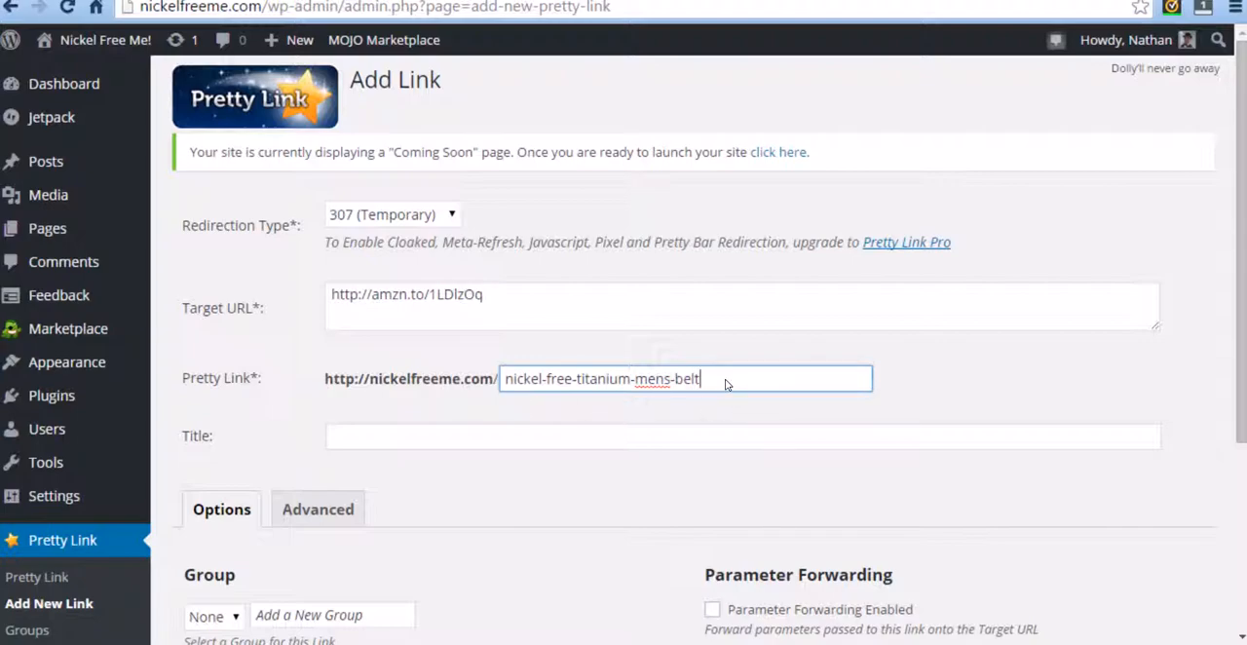
Step: Shorten the Pretty Link slug to nickel-free-belt
left_click_drag(716, 384, 577, 381)
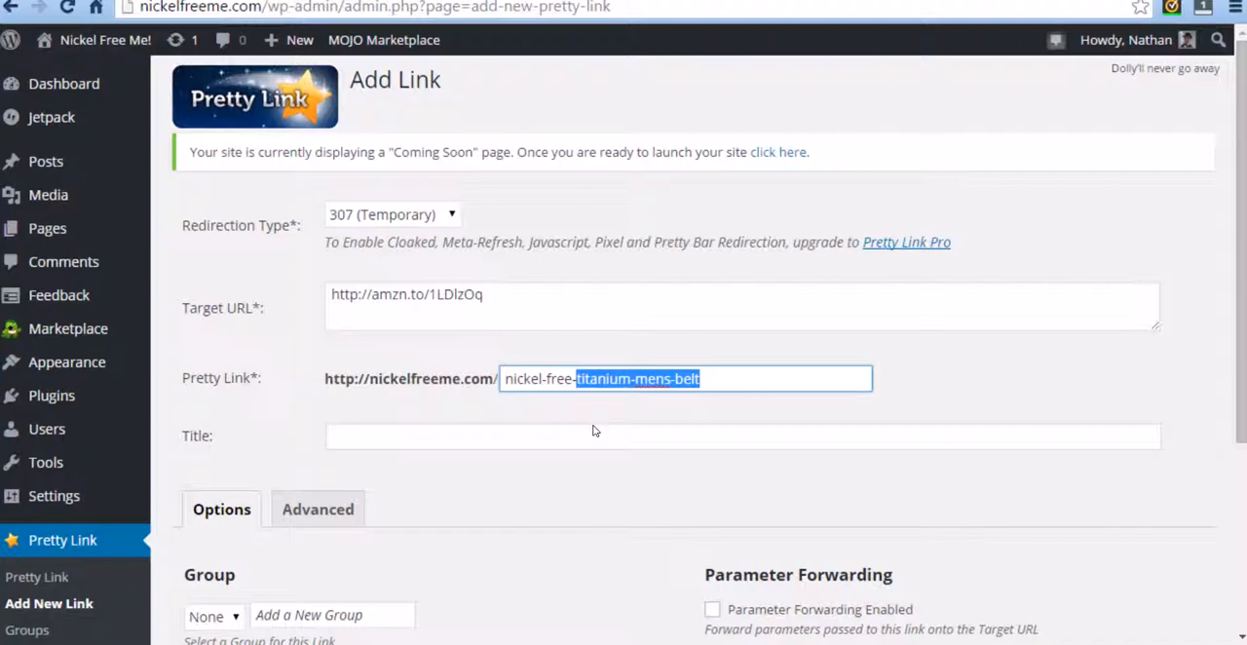
key("BackSpace")
type("belt")
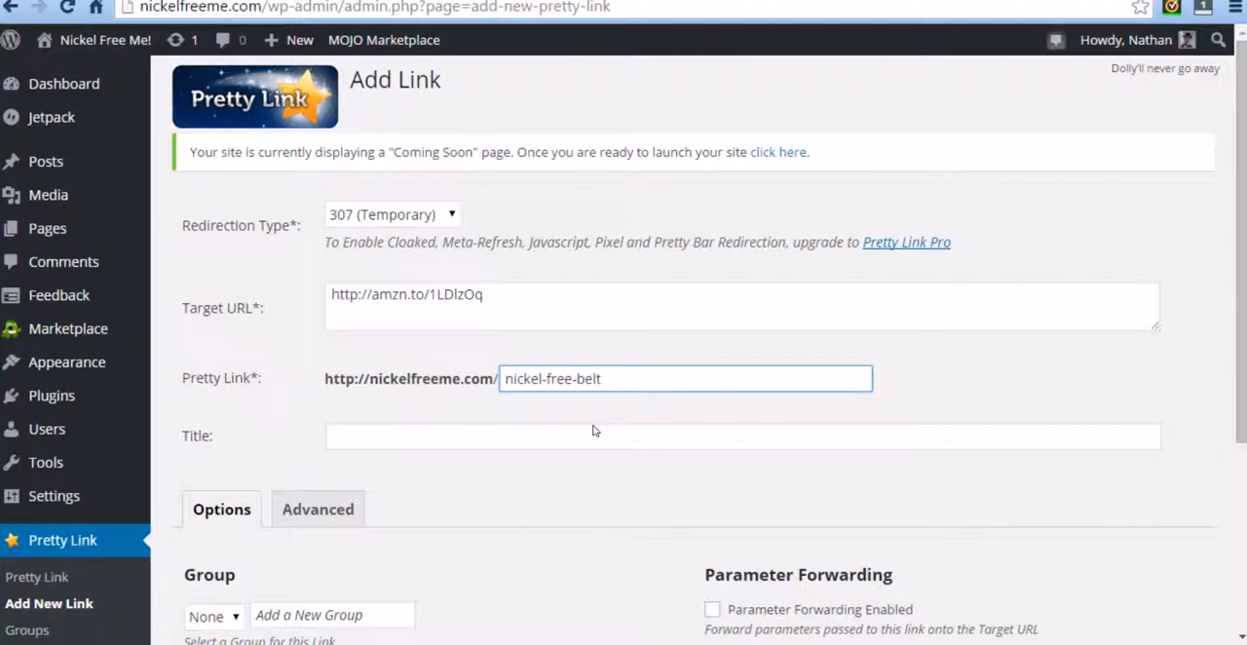
left_click(590, 432)
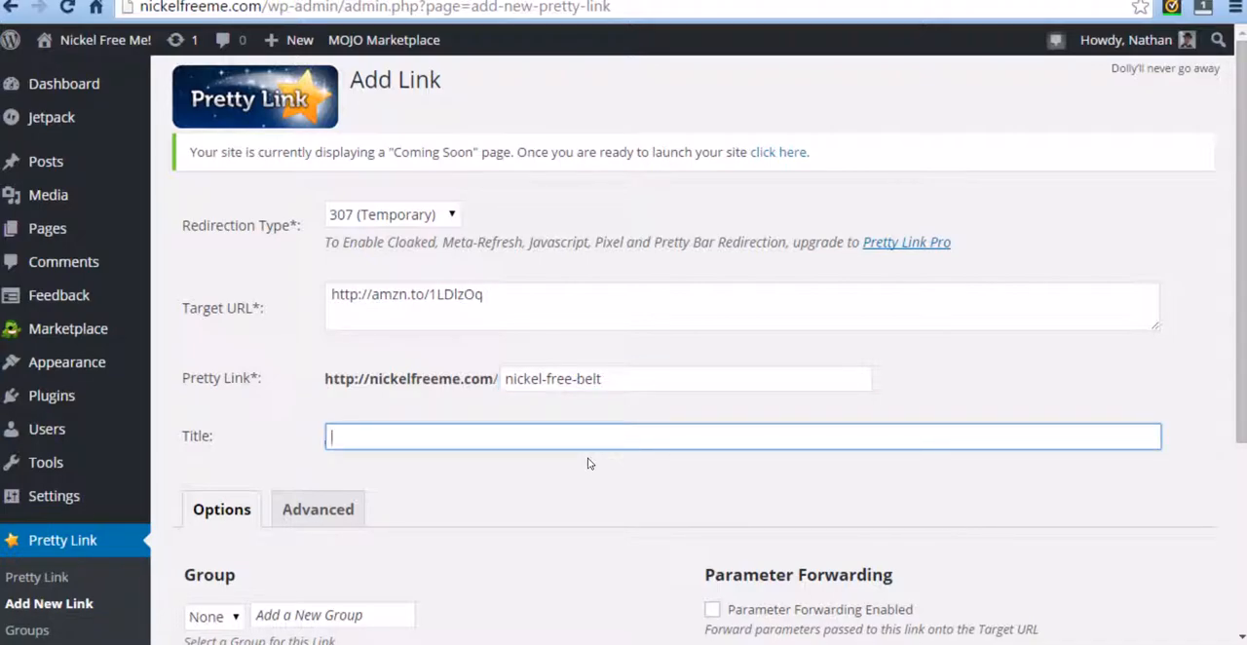
type("Tita")
key("BackSpace")
key("BackSpace")
key("BackSpace")
left_click_drag(332, 379, 459, 379)
left_click(463, 381)
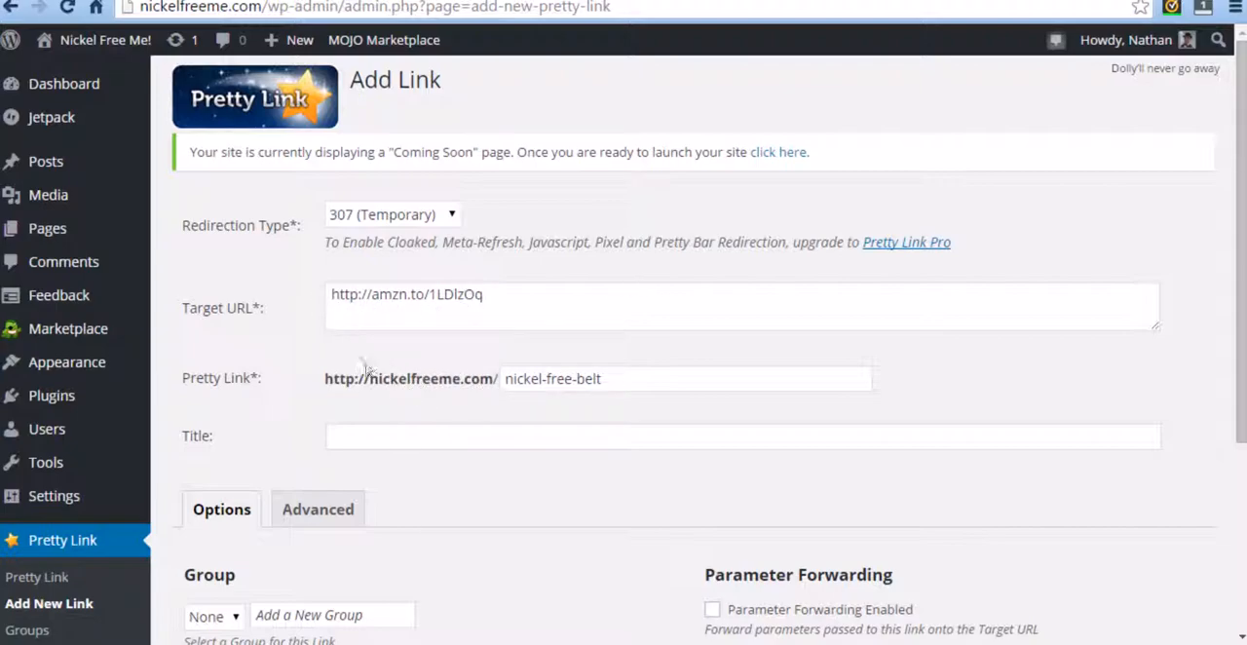
Step: Title the new link "Mens Belts - Titanium"
left_click(406, 436)
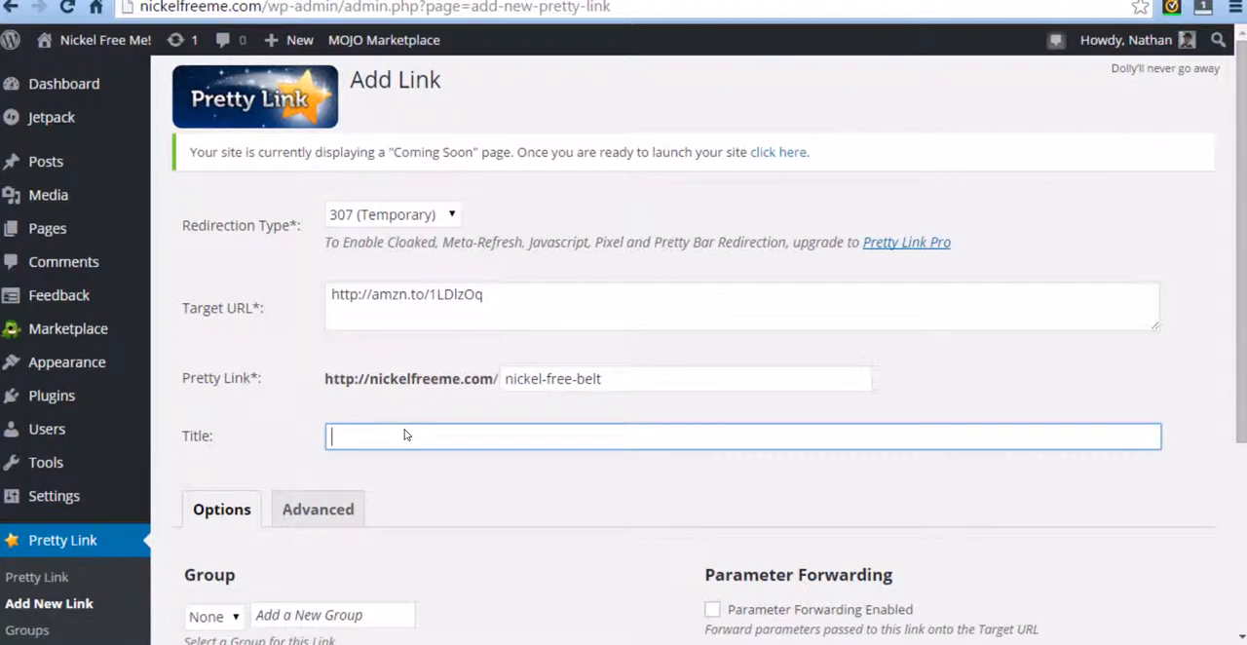
type("nicke")
key("BackSpace")
key("BackSpace")
key("BackSpace")
key("BackSpace")
key("BackSpace")
type("Nient")
type(" Belt")
key("BackSpace")
type("s Titanium")
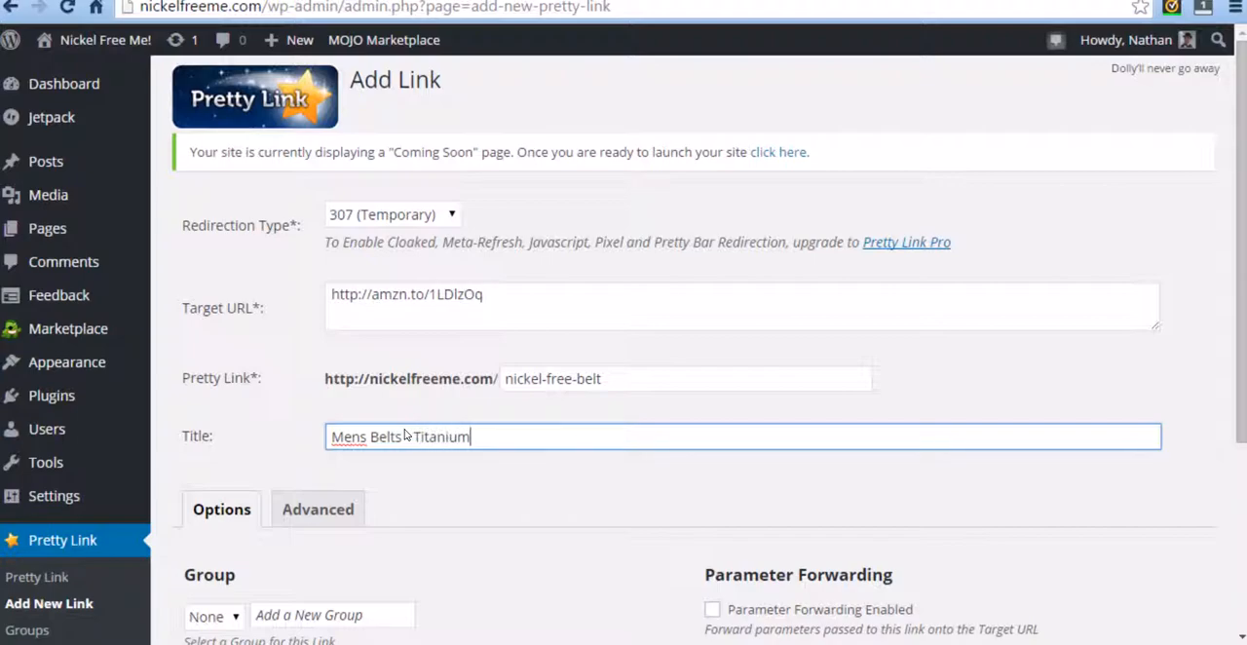
left_click(406, 436)
type("-")
key("End")
Step: Create the Pretty Link with the Nofollow option left off, and select its short URL in the links list
scroll(584, 443, "down", 1)
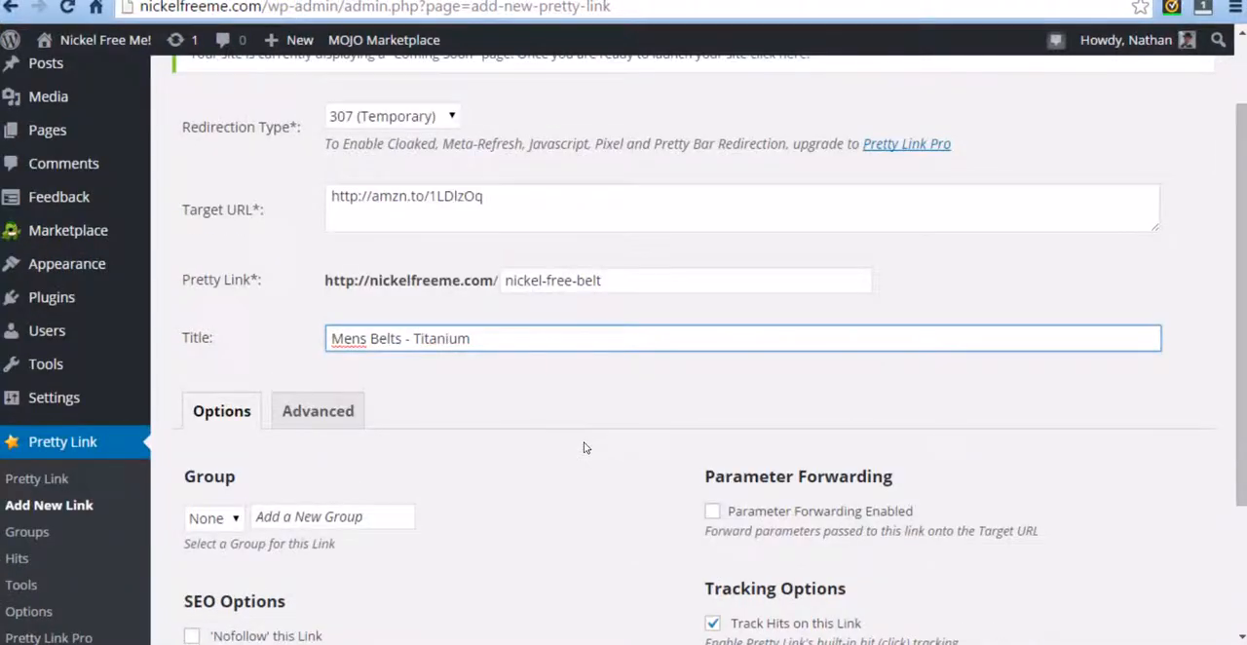
scroll(584, 446, "down", 1)
scroll(580, 450, "up", 1)
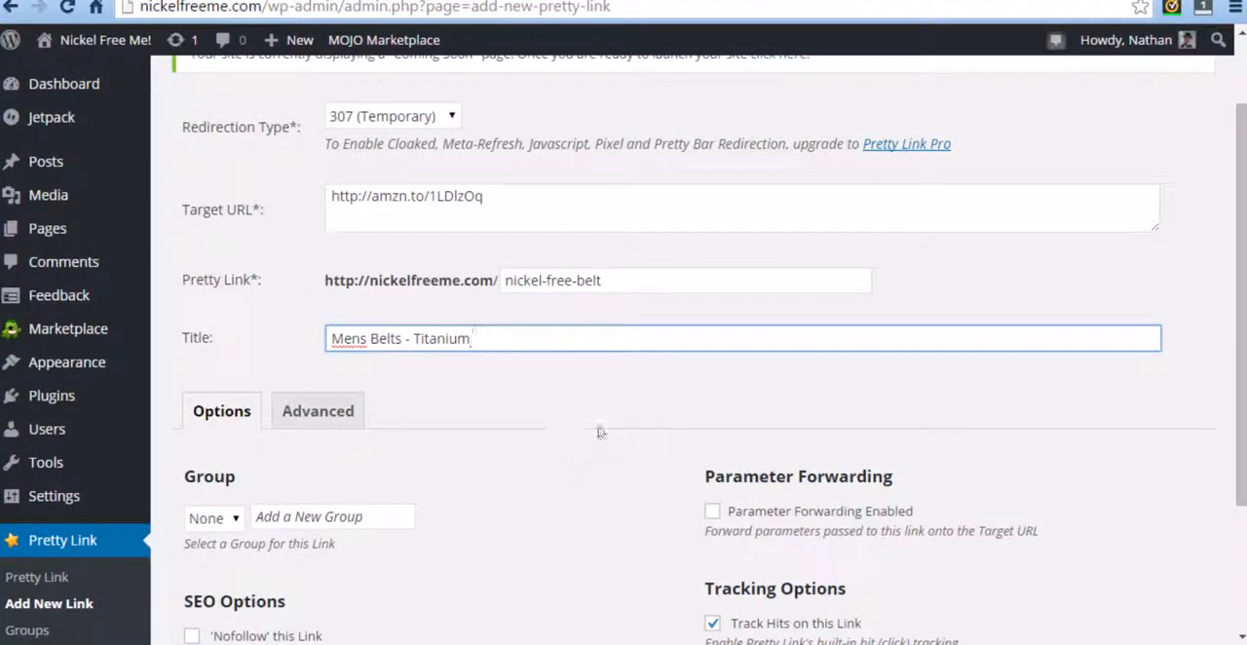
scroll(584, 448, "up", 1)
scroll(506, 448, "down", 1)
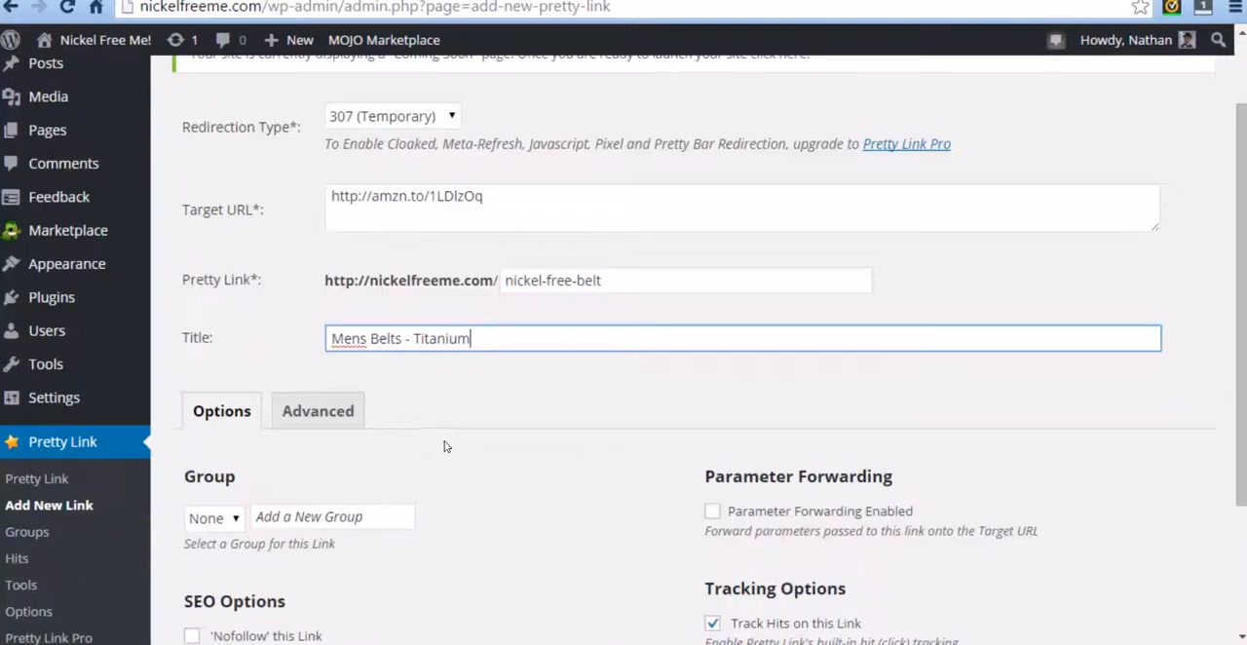
scroll(423, 447, "down", 1)
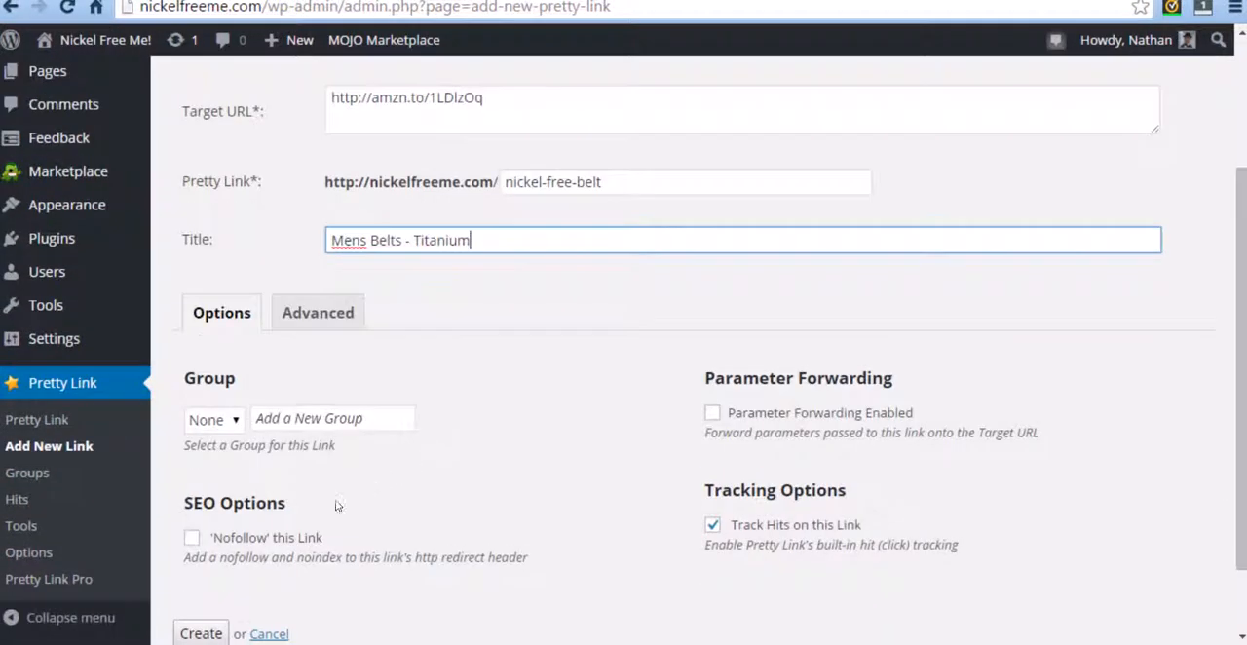
left_click(192, 538)
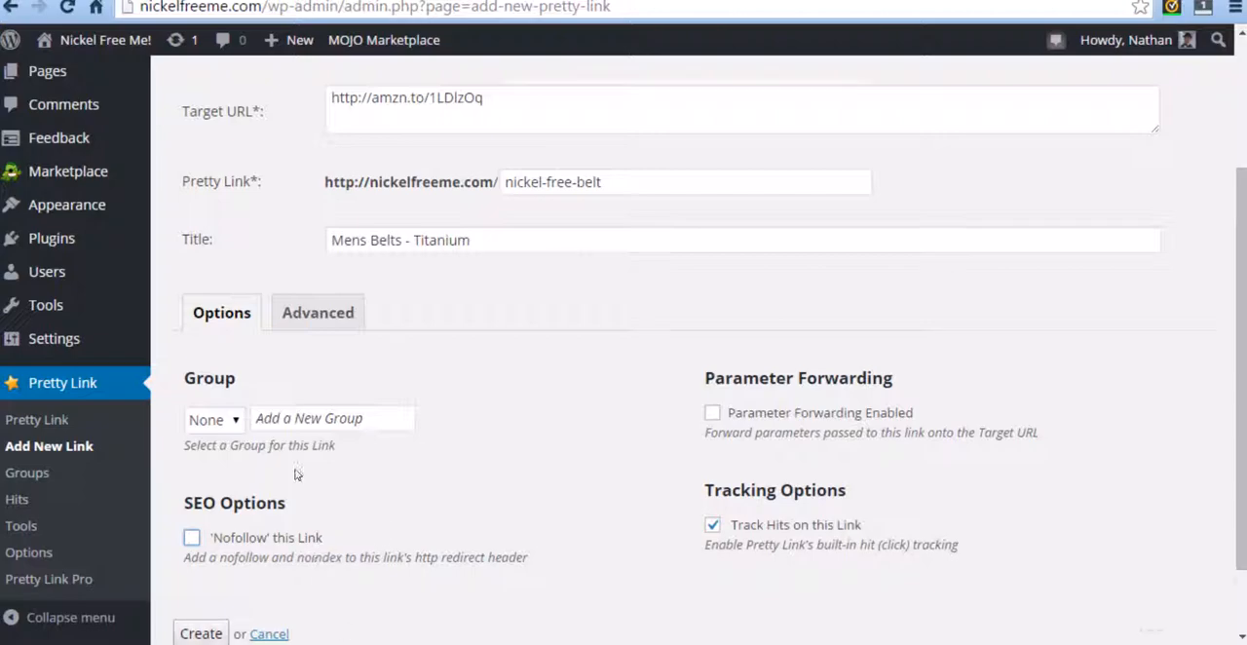
scroll(297, 474, "down", 1)
left_click(200, 541)
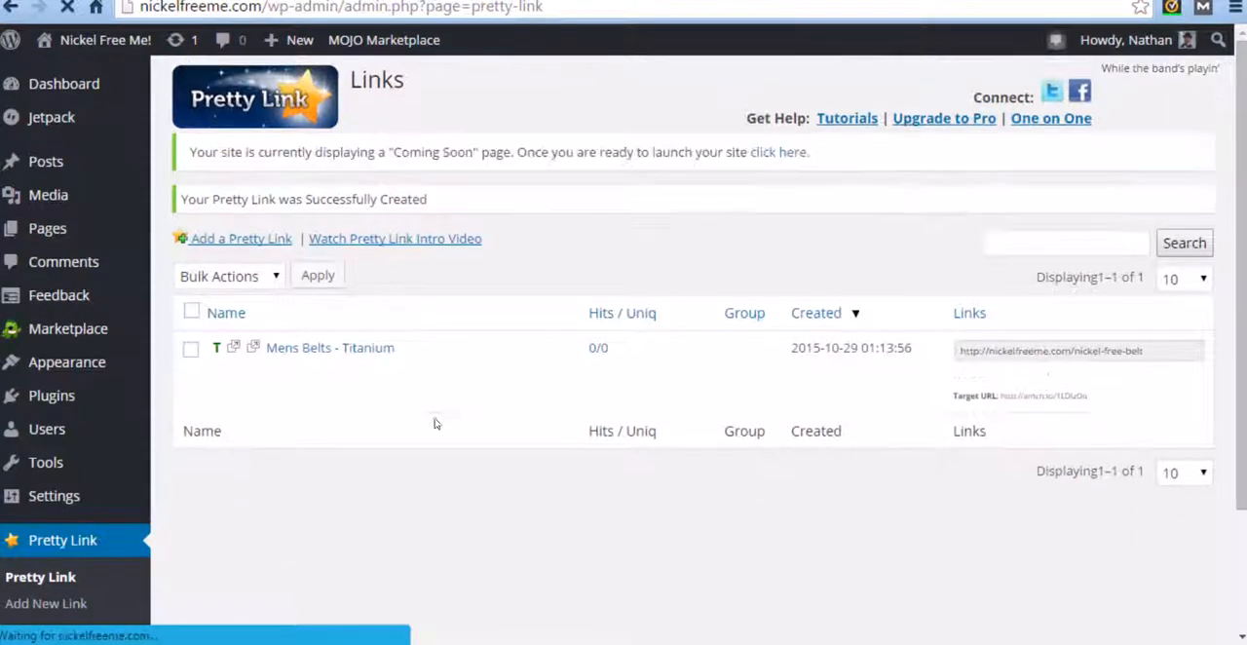
left_click(997, 353)
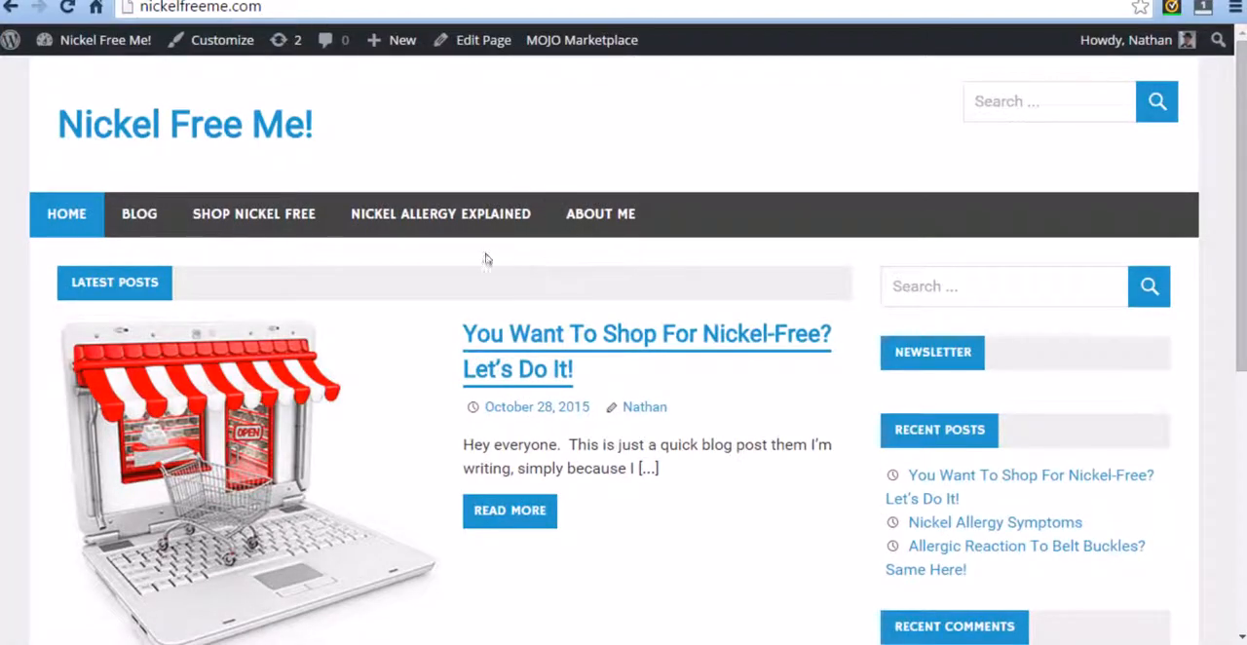
Step: Look over the Nickel Free Me! home page and start a new blog post from it
scroll(348, 255, "down", 5)
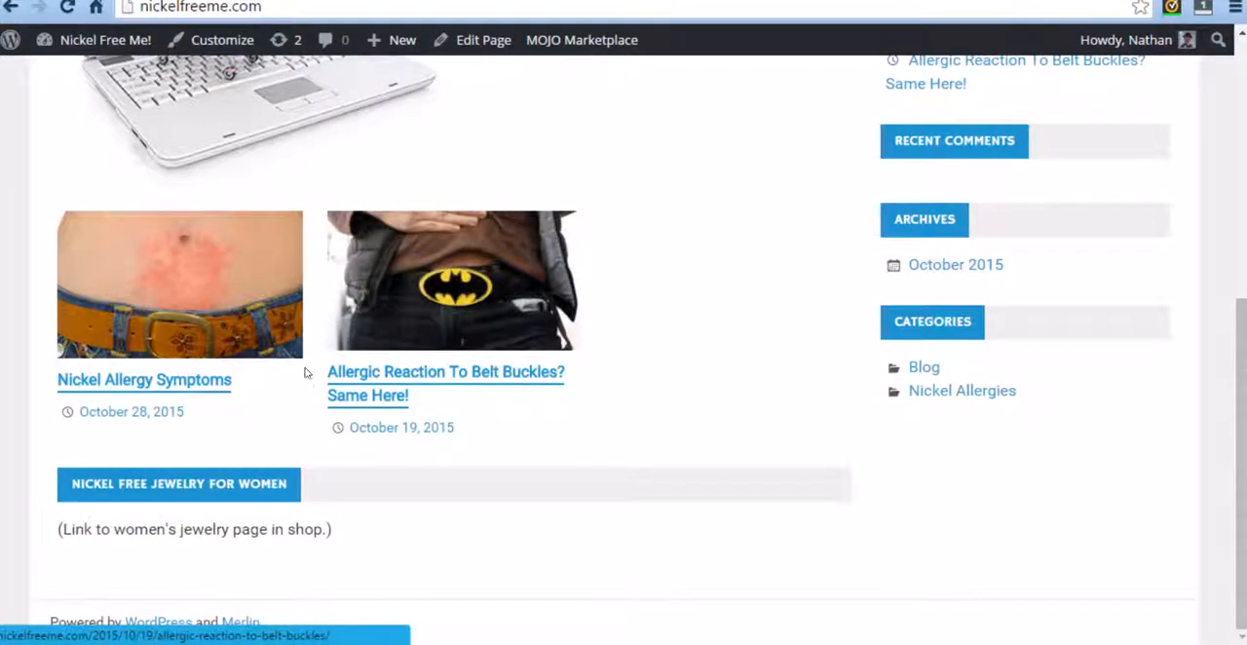
scroll(305, 373, "up", 5)
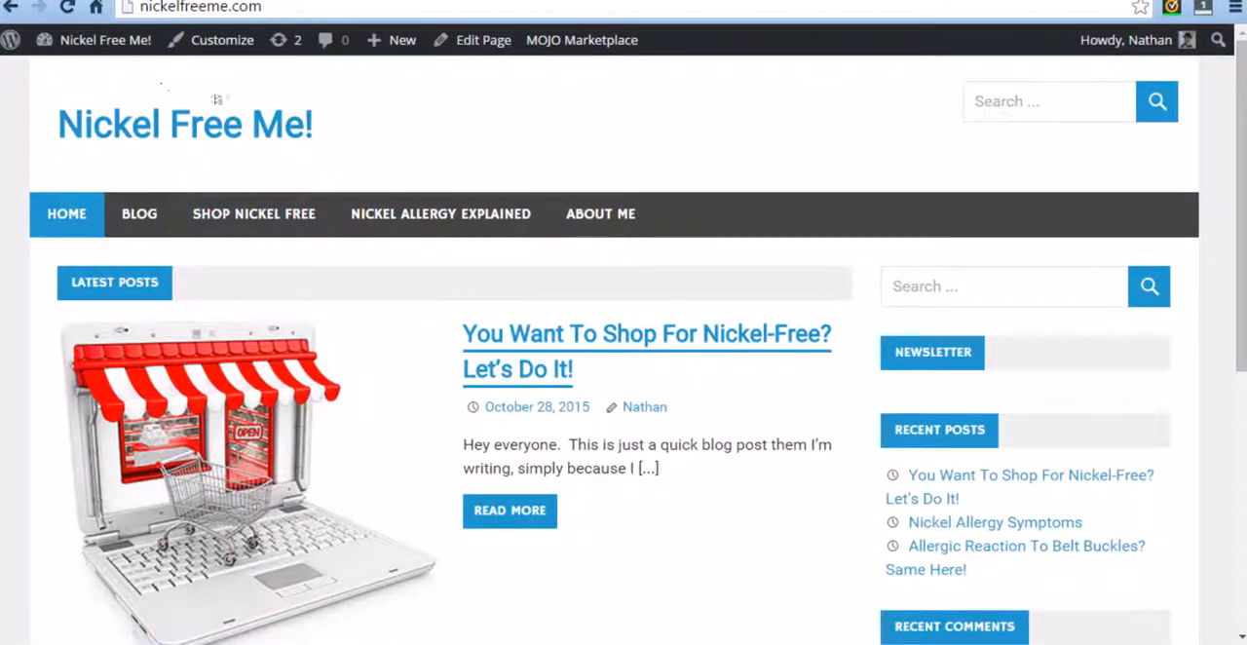
mouse_move(394, 45)
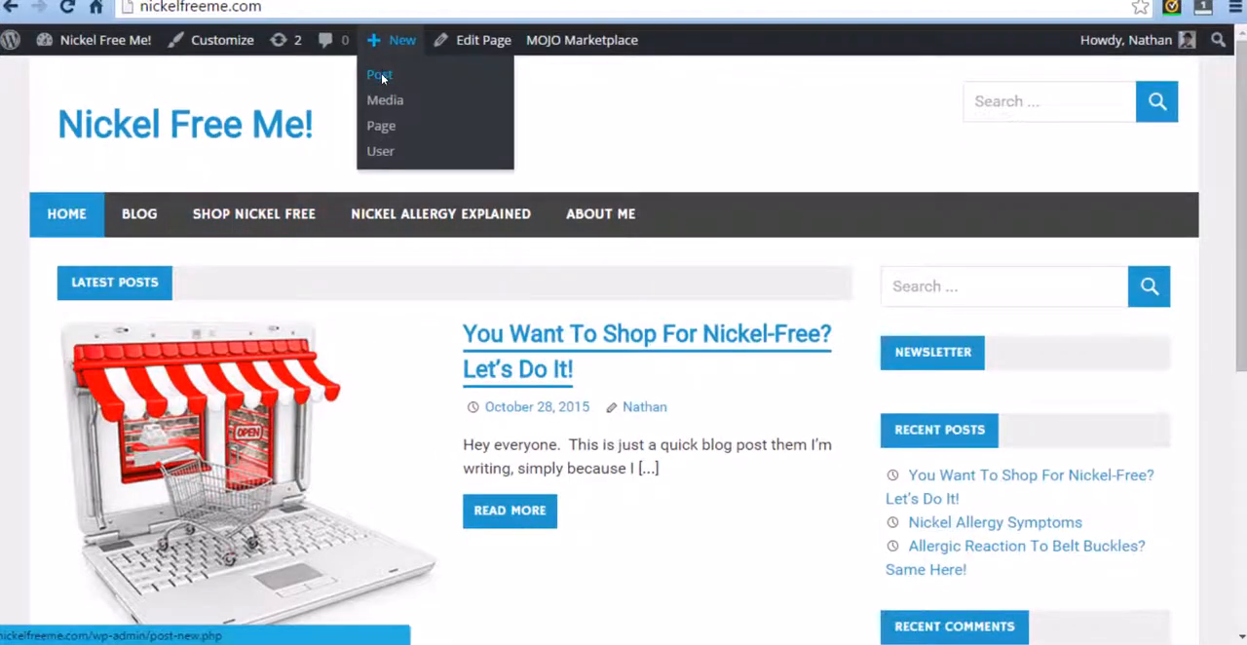
left_click(380, 75)
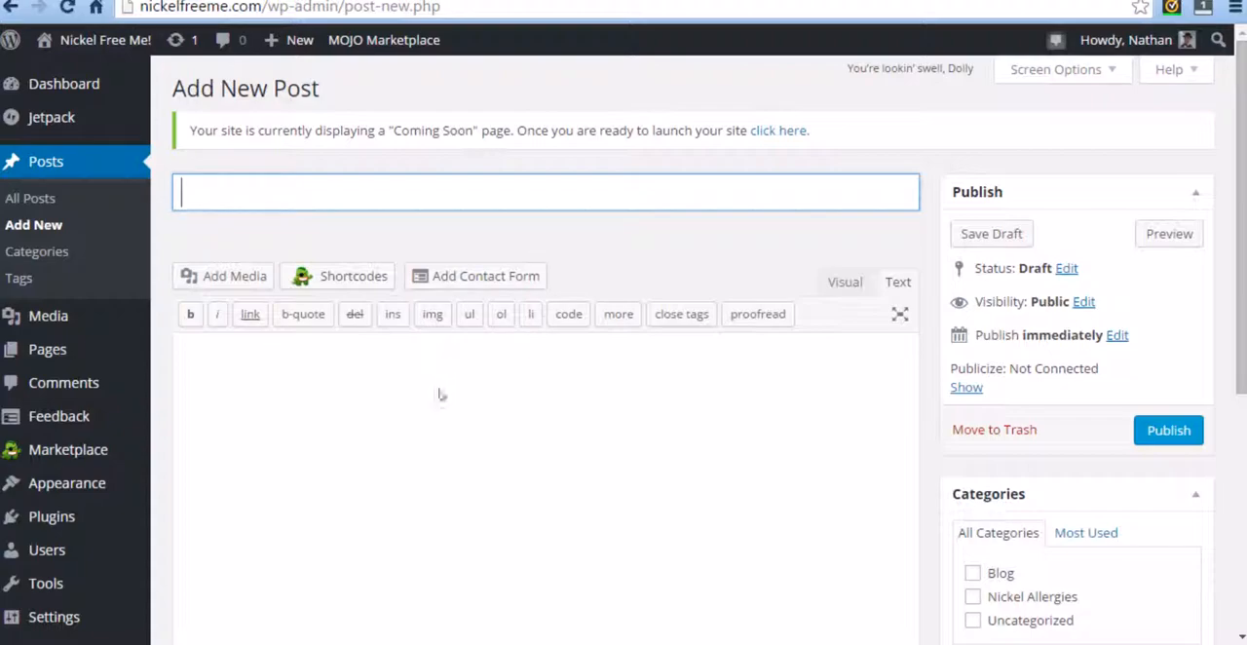
scroll(548, 339, "down", 2)
scroll(530, 458, "up", 2)
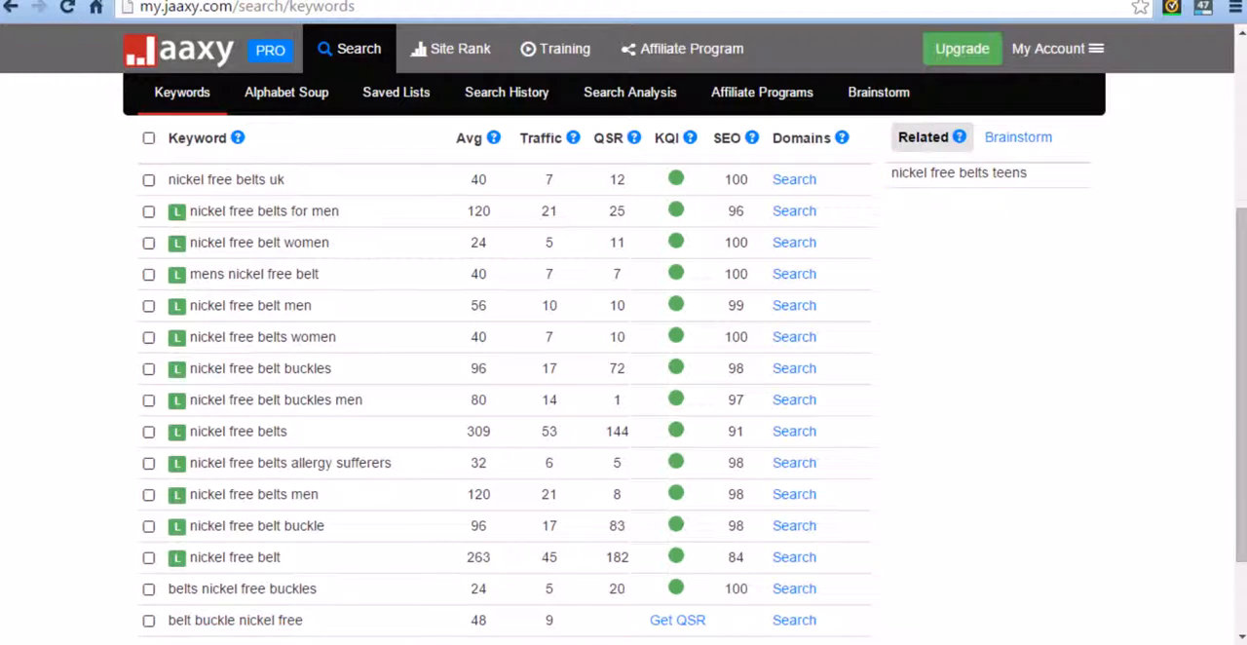
Step: Switch to the published post "Nickel-Free Belts For Men Are Available!" and review its images, headings, body text and tag
left_click(467, 1)
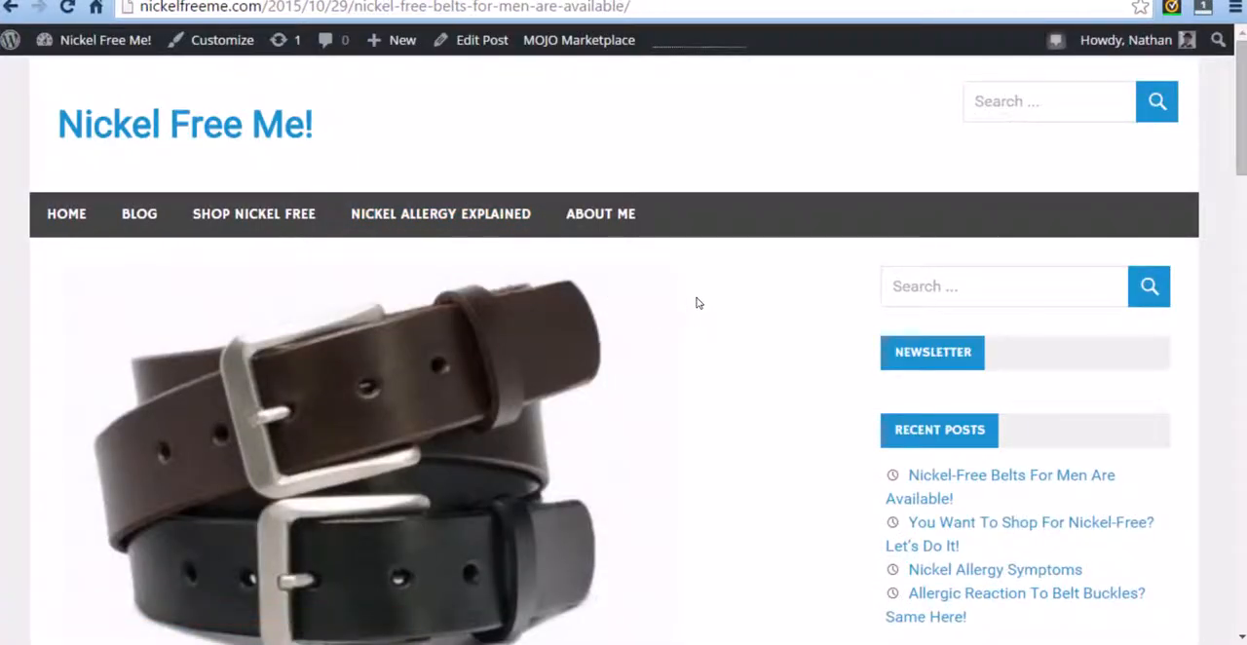
scroll(699, 300, "down", 2)
scroll(645, 291, "down", 2)
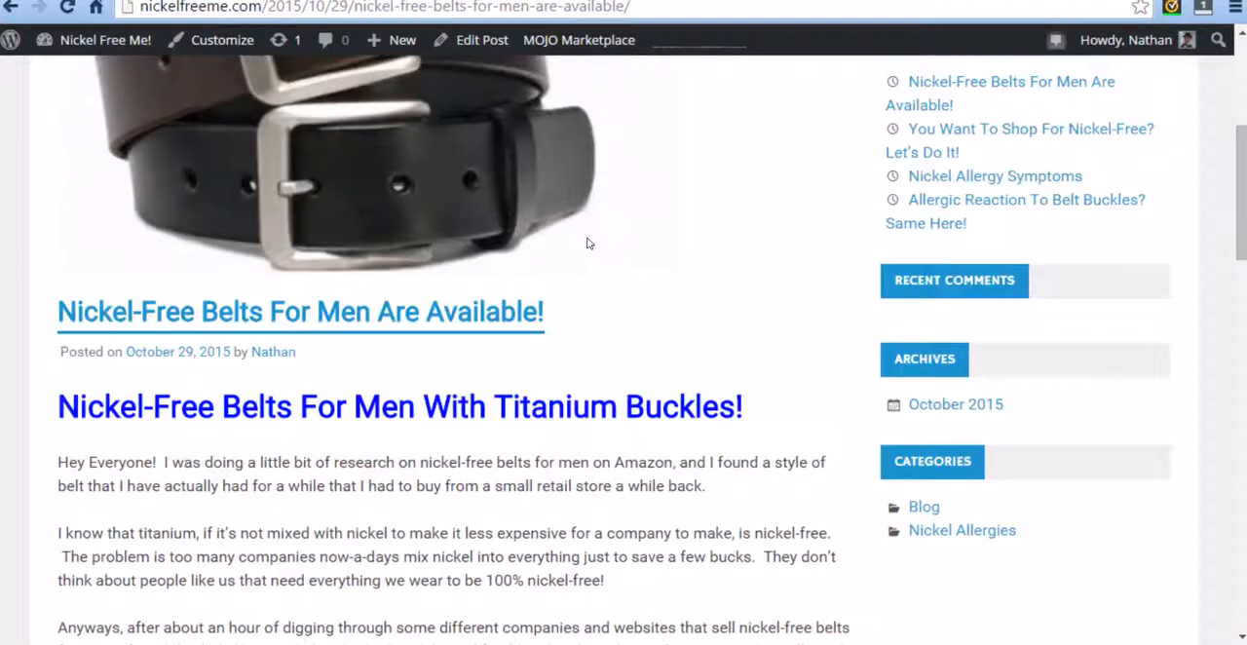
scroll(477, 242, "down", 8)
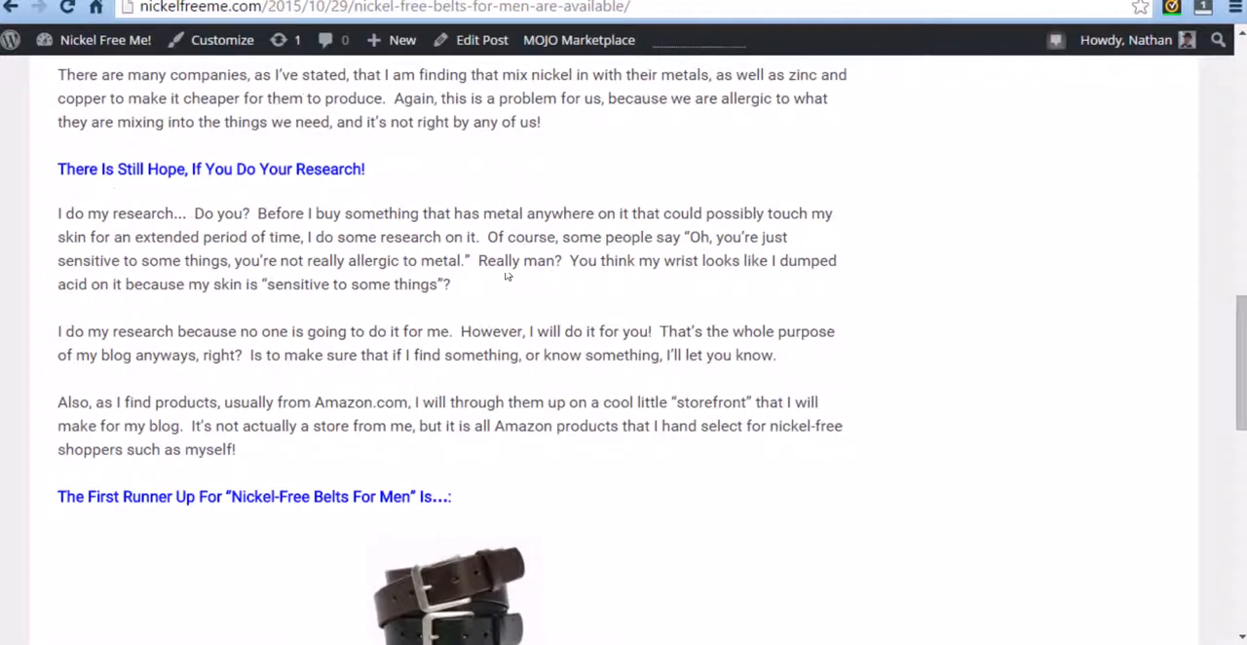
scroll(486, 253, "down", 12)
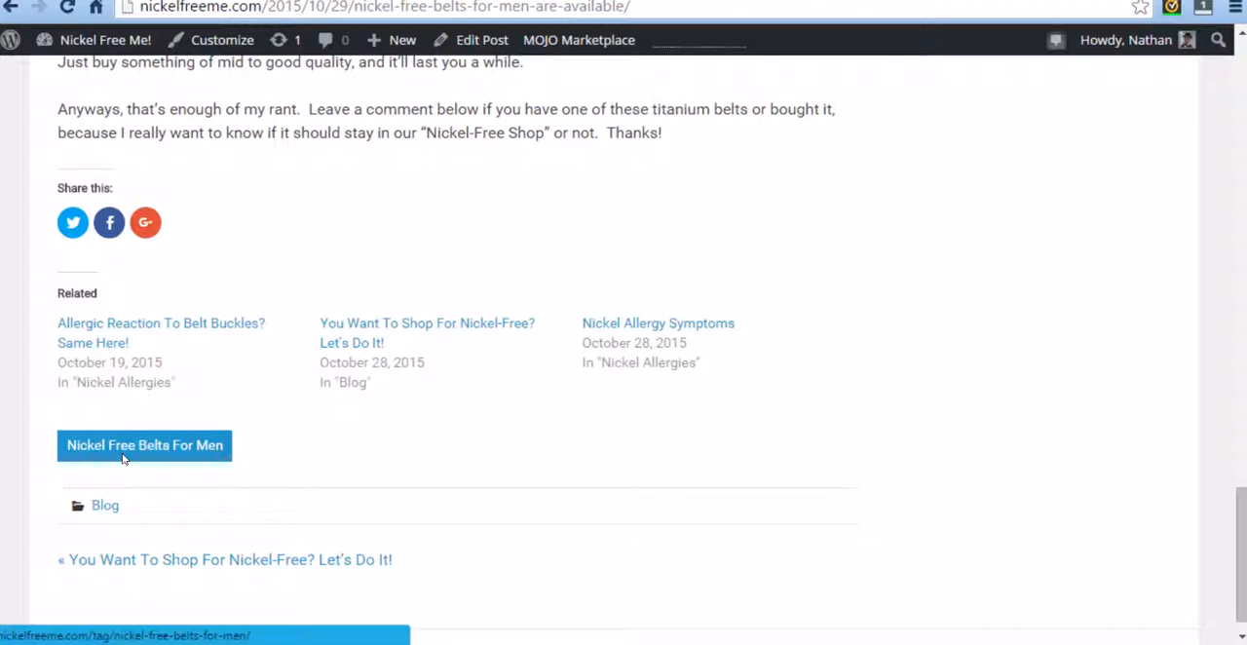
scroll(523, 569, "up", 4)
scroll(523, 569, "up", 2)
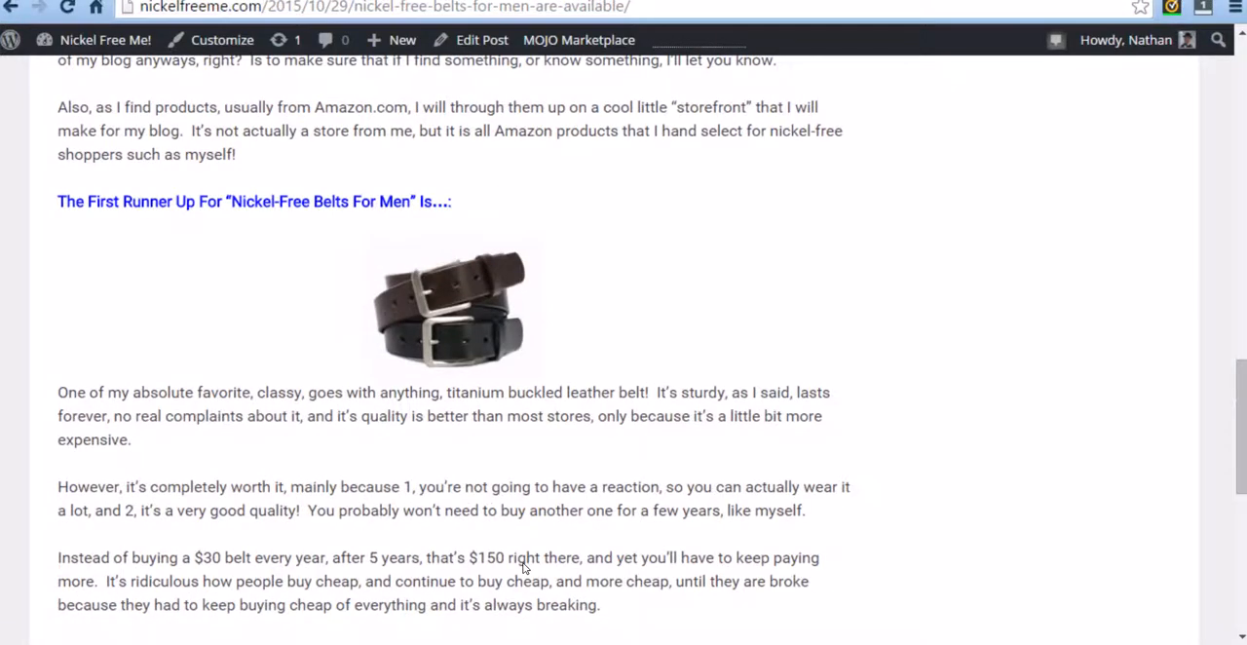
scroll(523, 569, "down", 1)
scroll(523, 569, "up", 1)
scroll(523, 569, "up", 15)
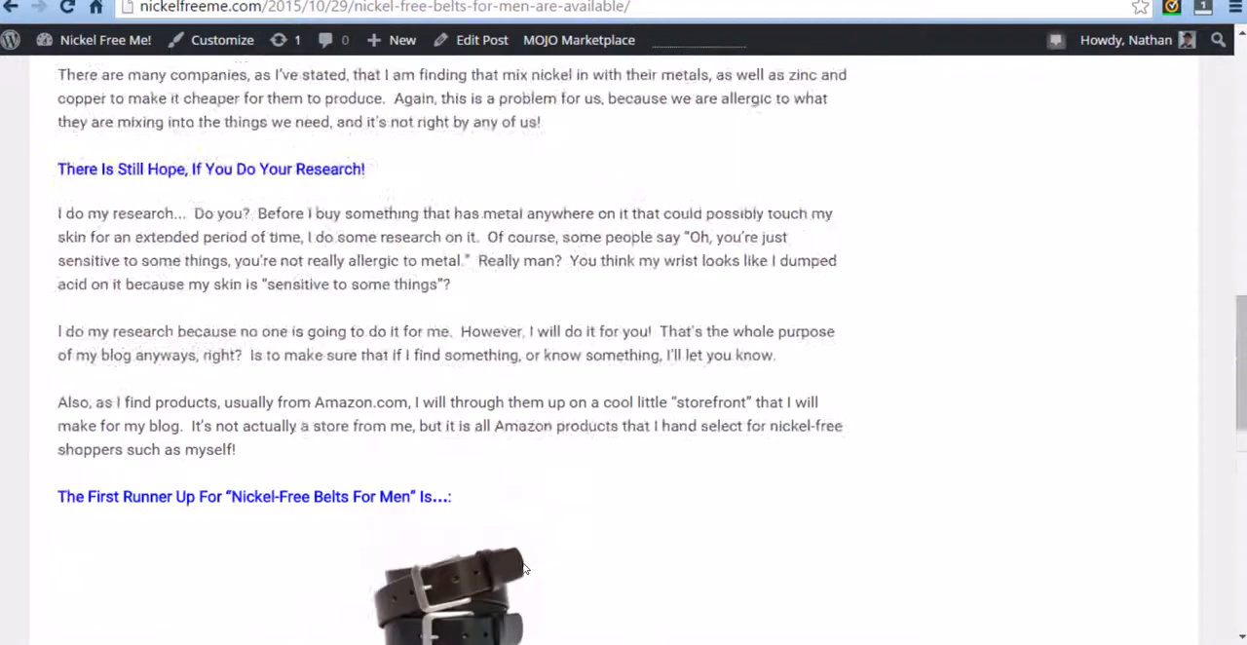
scroll(523, 567, "up", 4)
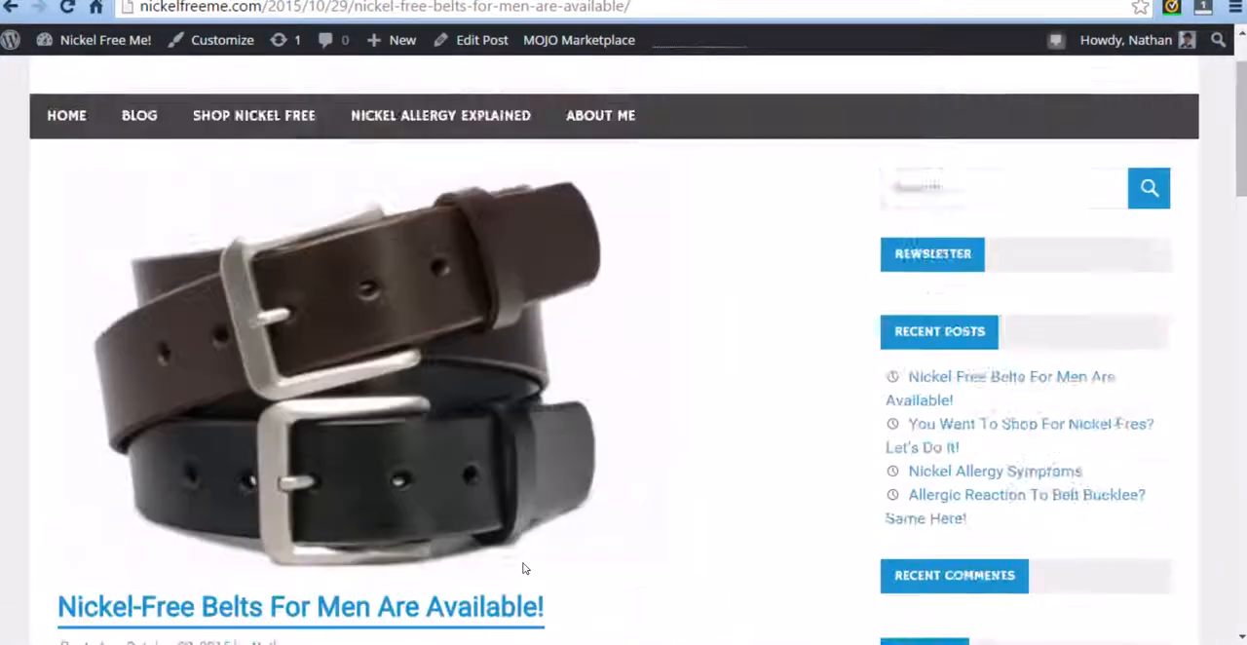
scroll(511, 501, "down", 5)
scroll(516, 382, "down", 1)
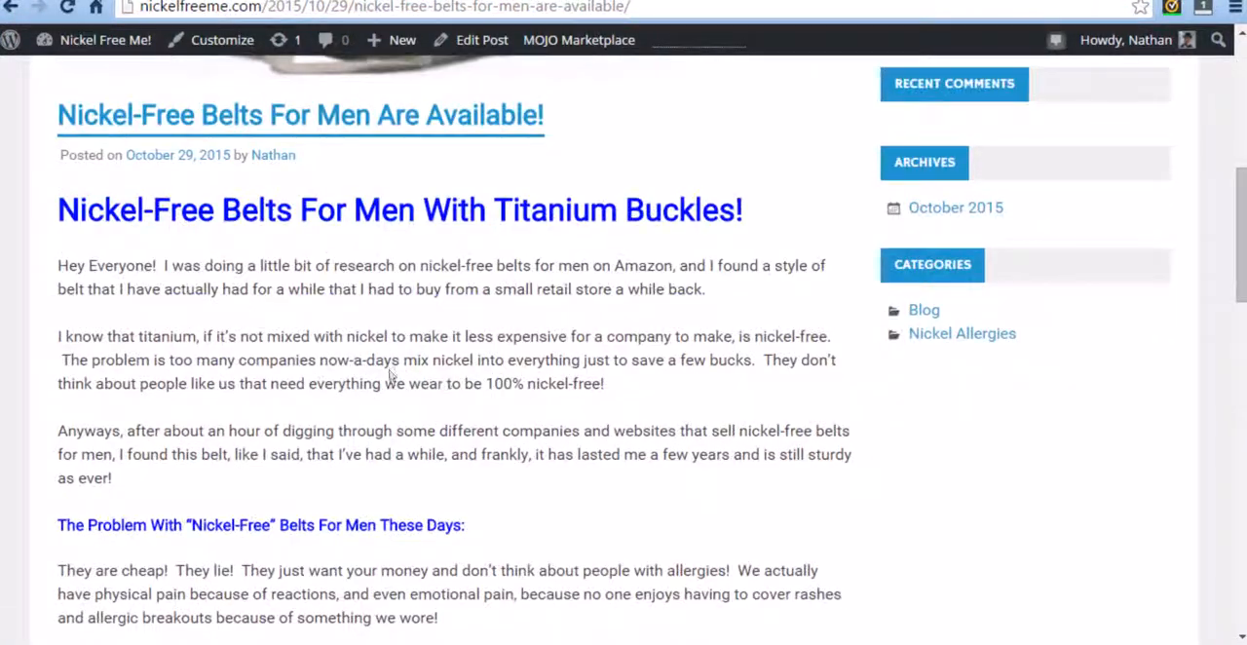
Step: Read through the published belt post's body text and section headings, and check its large belt image and the smaller one
scroll(443, 337, "down", 1)
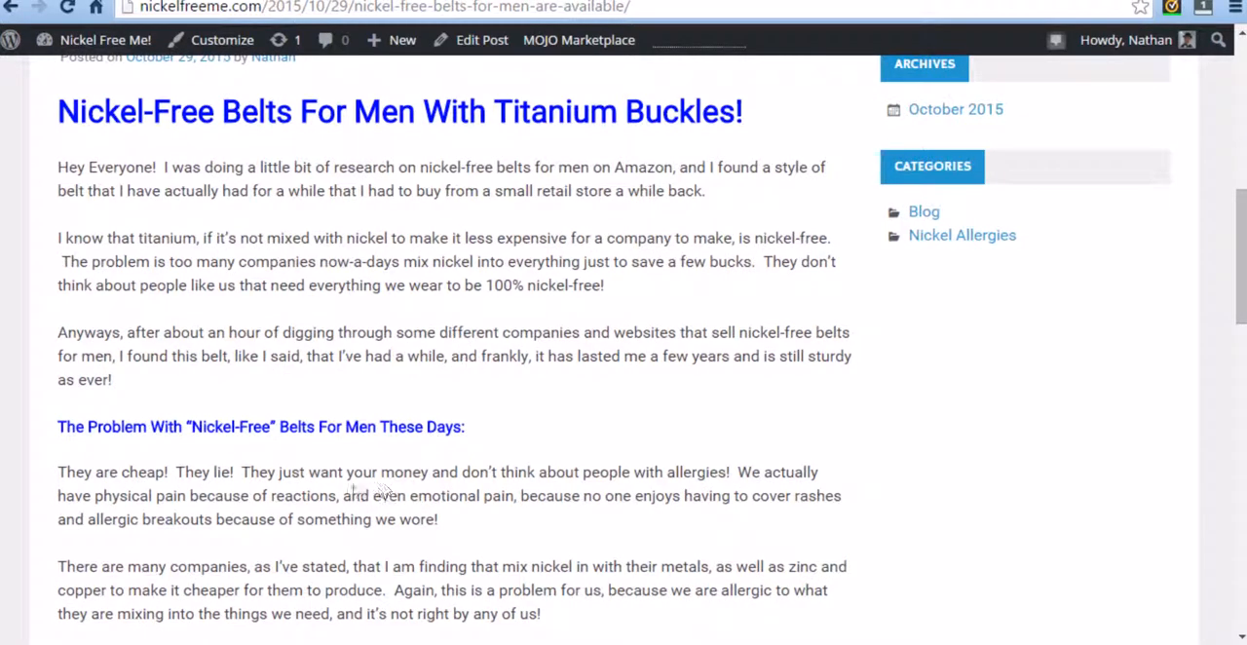
scroll(401, 459, "down", 2)
scroll(561, 424, "down", 2)
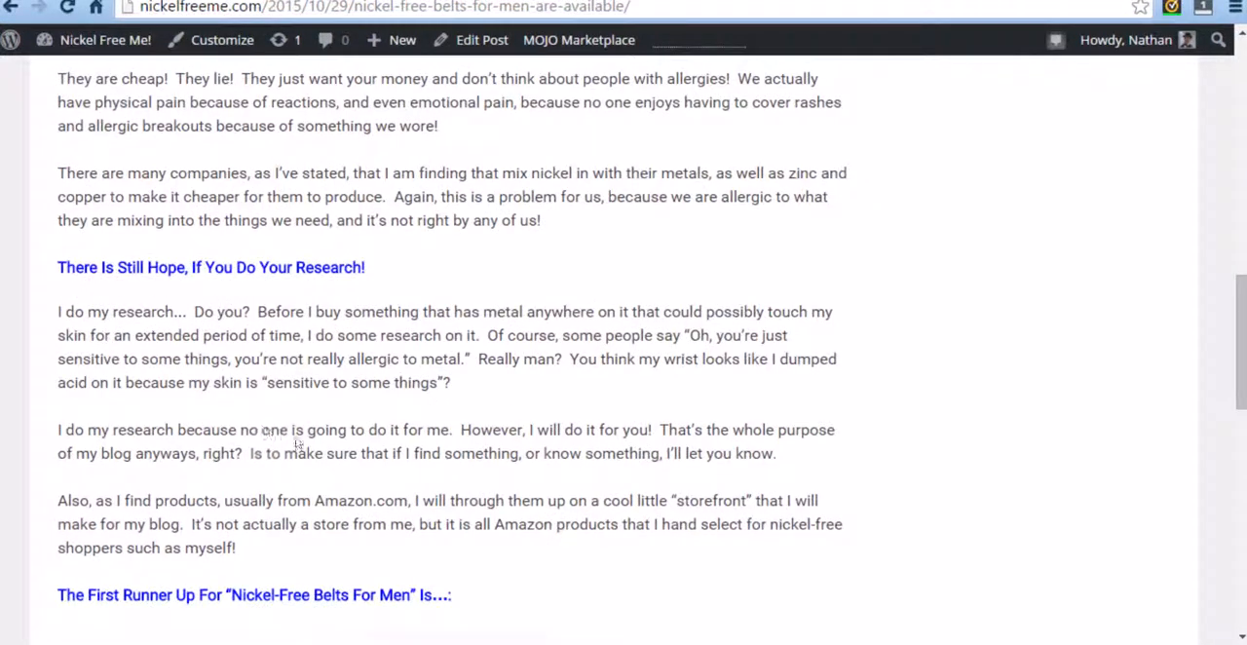
scroll(381, 487, "down", 2)
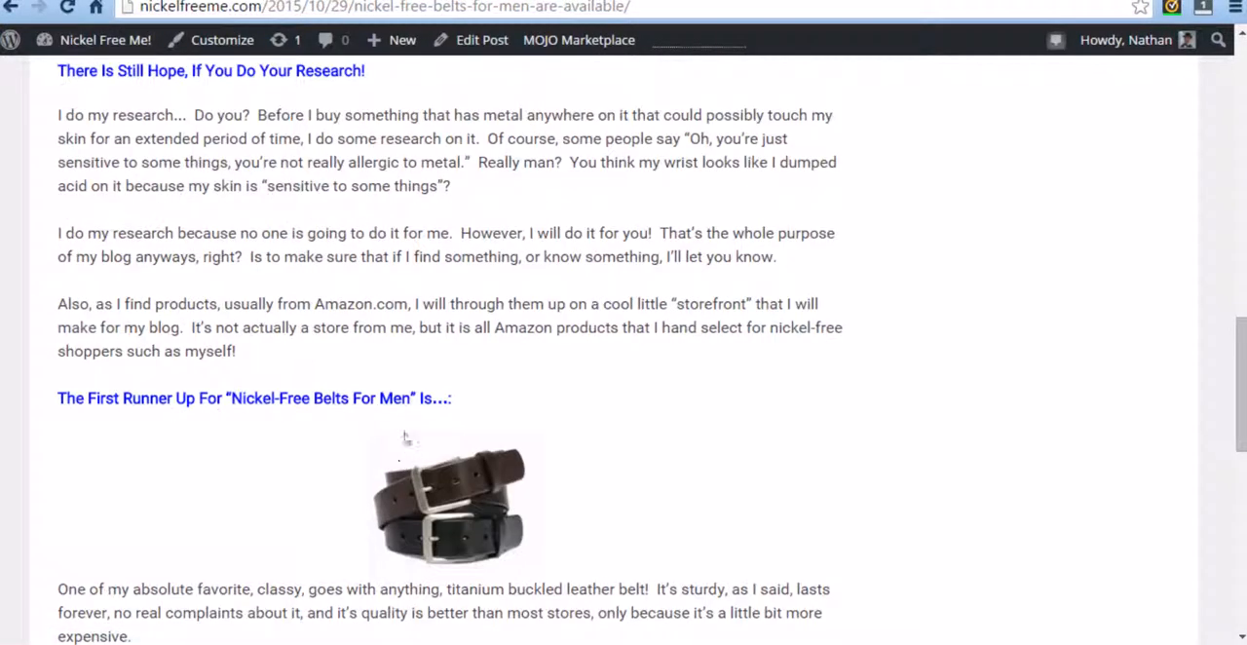
scroll(588, 460, "down", 7)
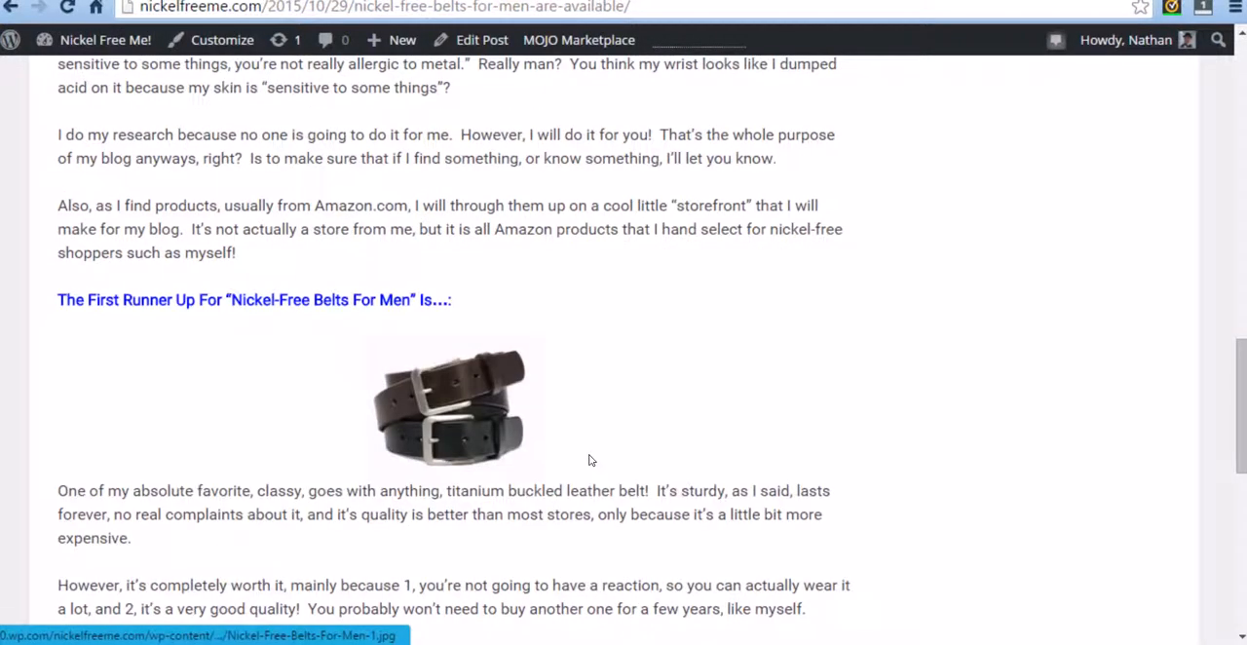
scroll(611, 440, "down", 2)
scroll(570, 437, "up", 15)
scroll(538, 555, "up", 10)
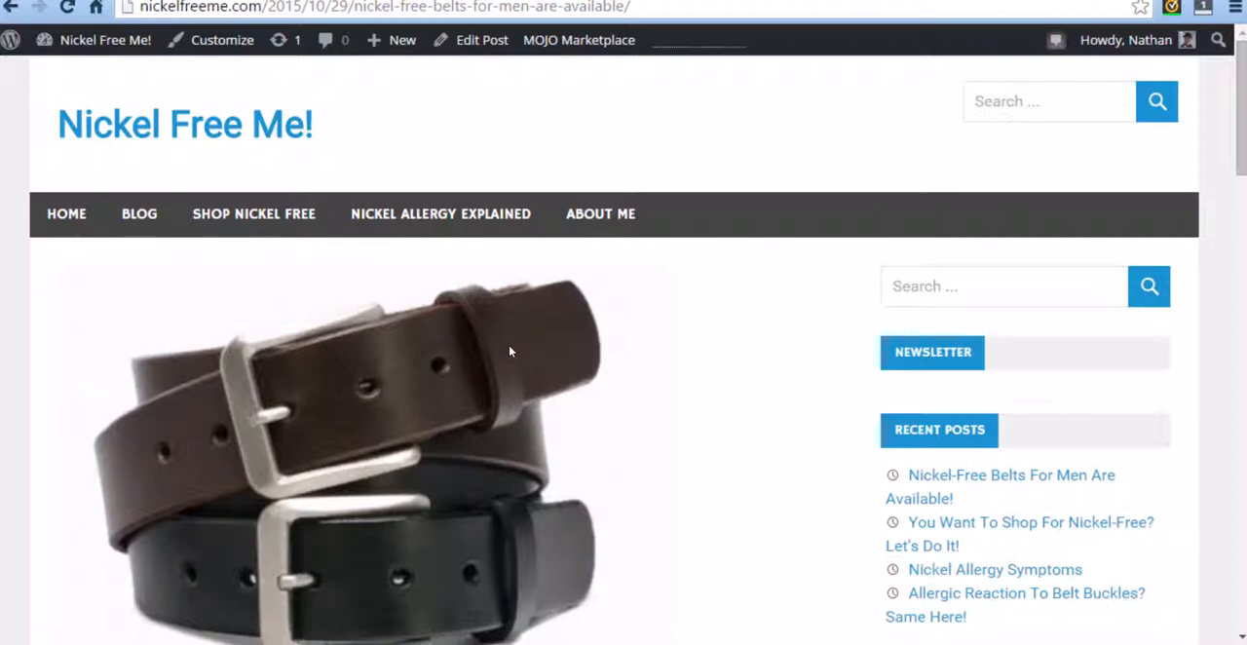
scroll(652, 445, "down", 4)
scroll(652, 447, "down", 1)
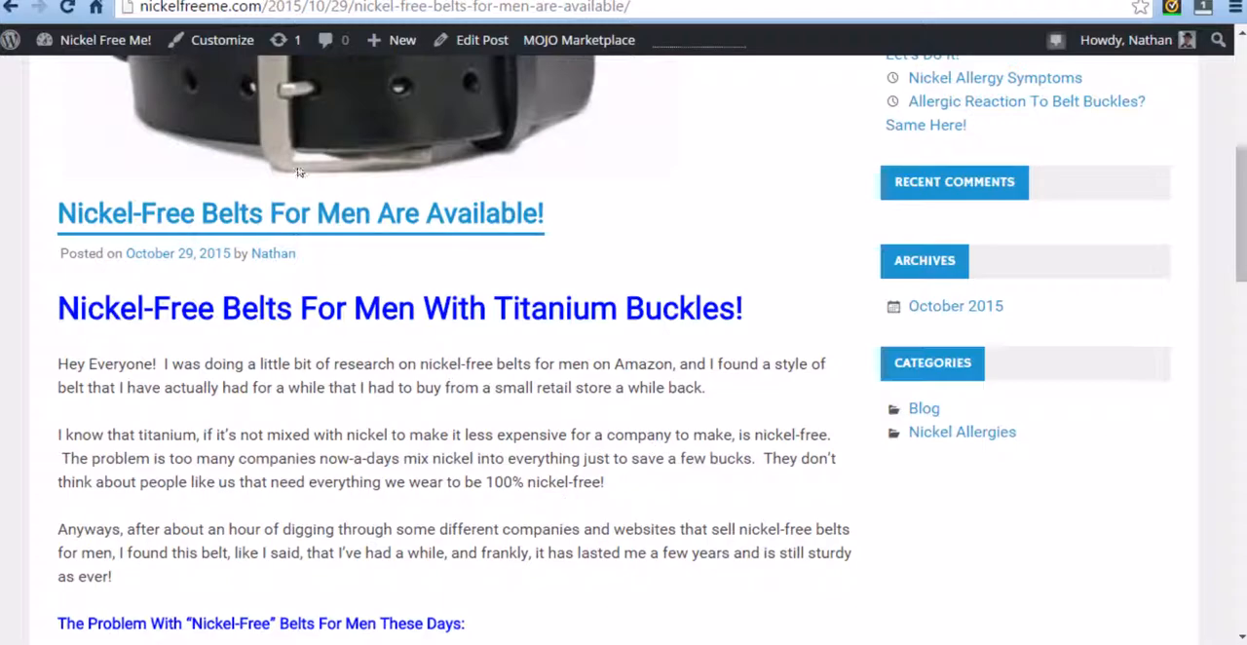
Step: Copy the short URL of "Mens Belts - Titanium" from the Pretty Link list and switch to the belt post's editor
left_click(156, 1)
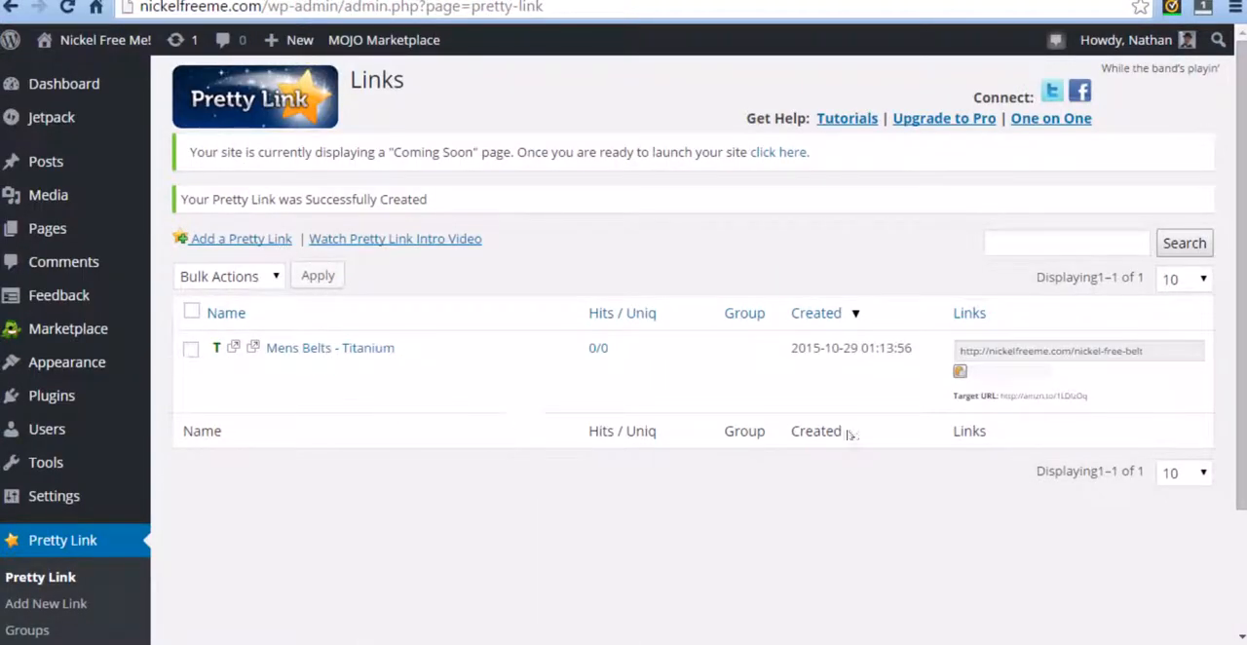
left_click(1018, 352)
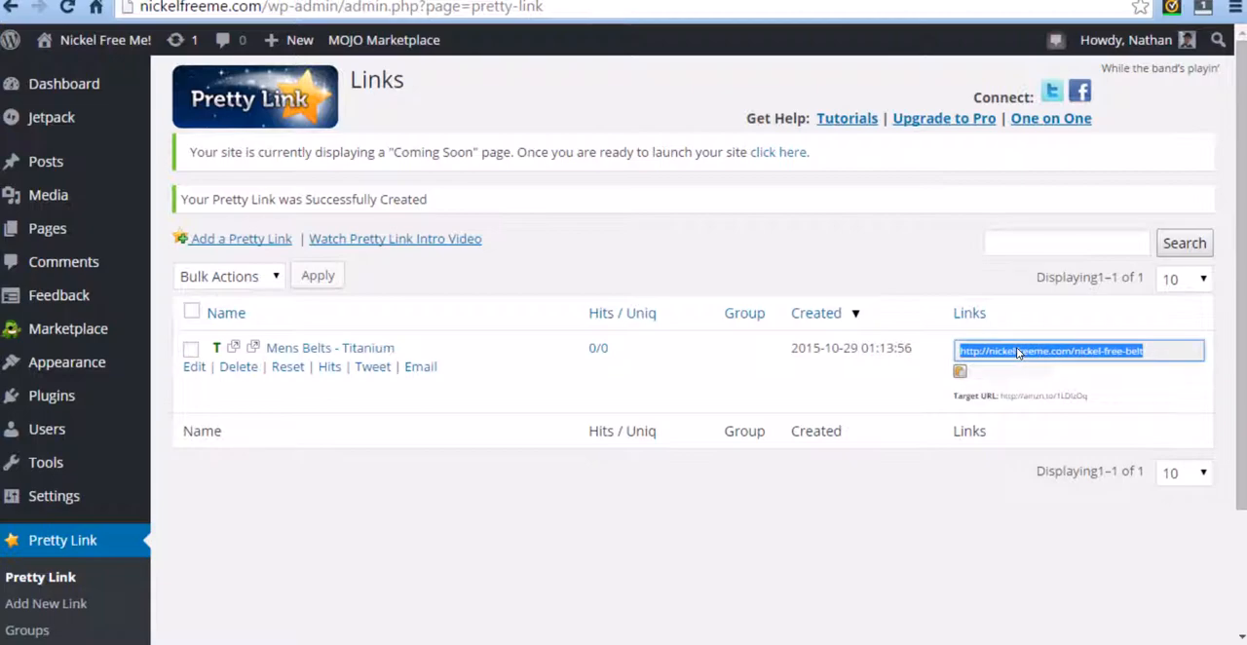
right_click(1018, 353)
left_click(1008, 366)
left_click(200, 1)
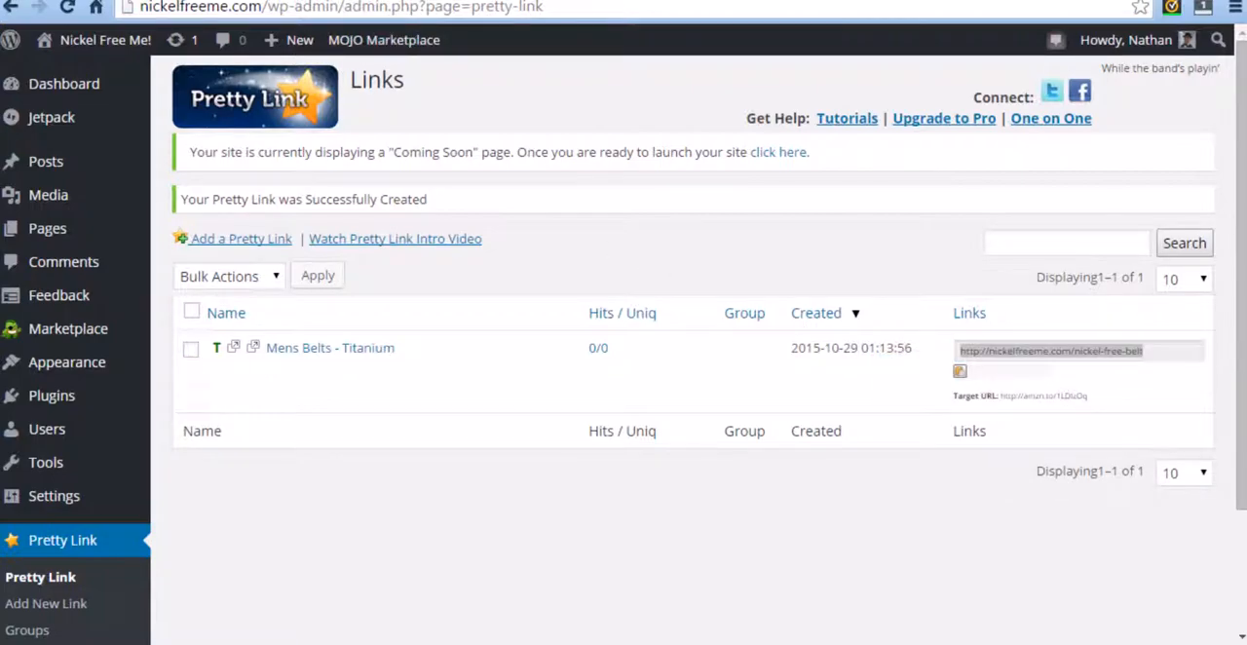
scroll(886, 258, "down", 3)
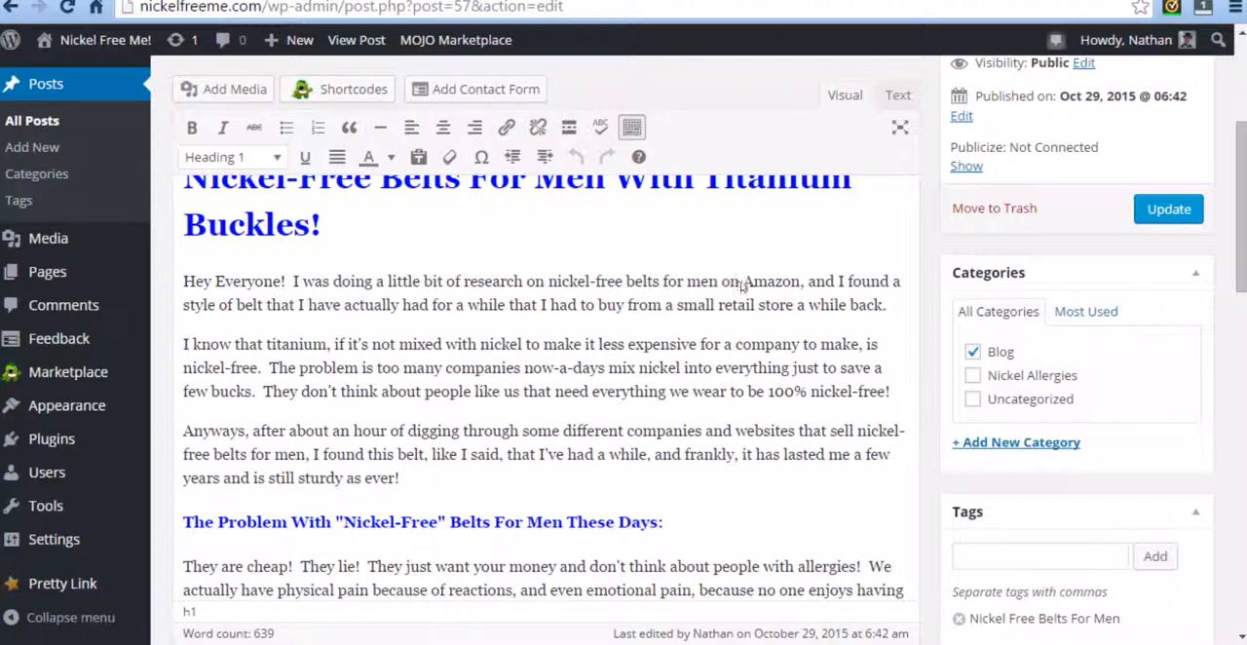
left_click_drag(743, 282, 802, 281)
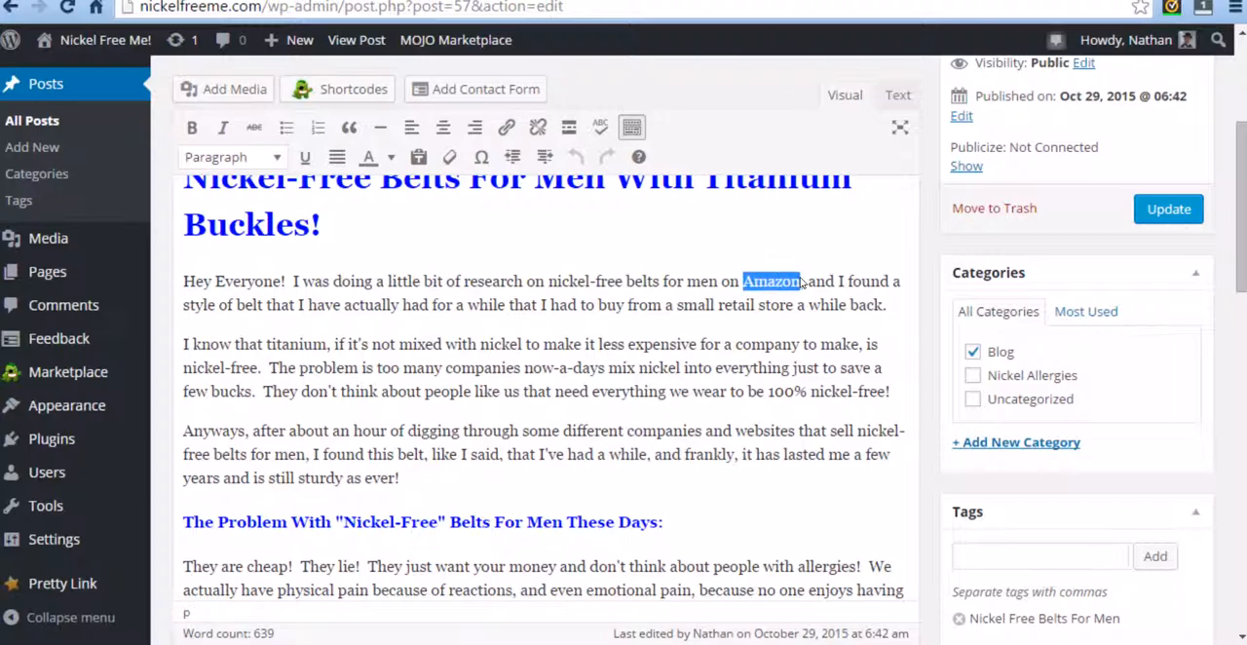
left_click(506, 127)
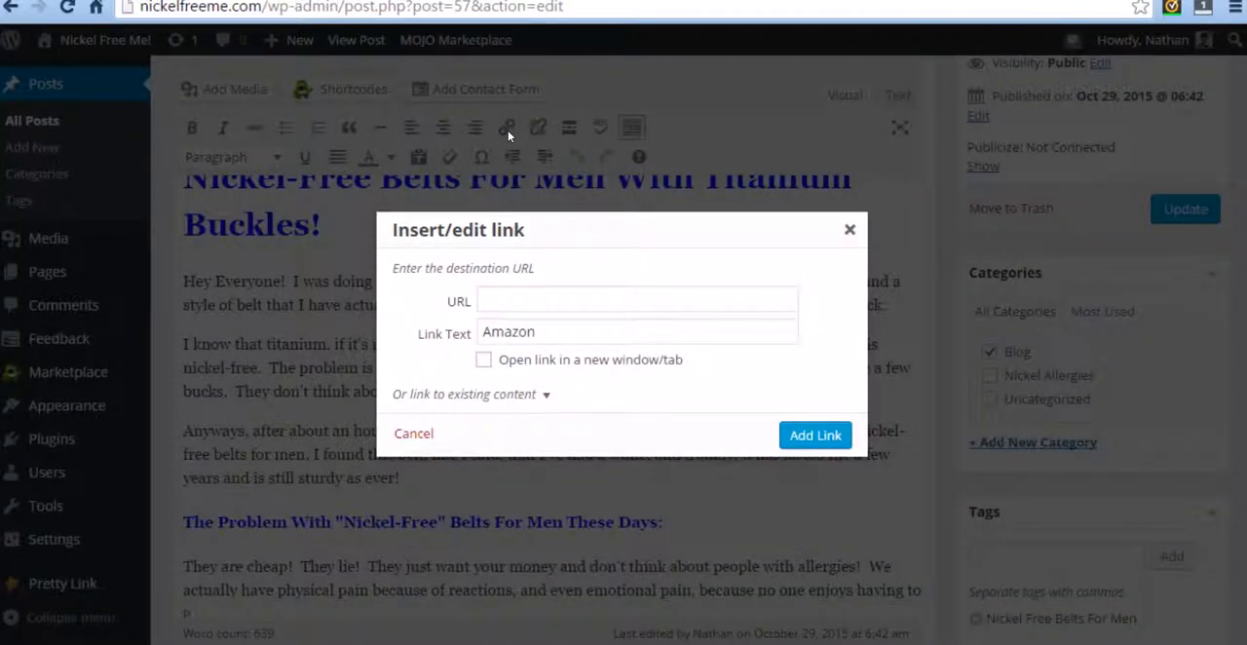
left_click(501, 299)
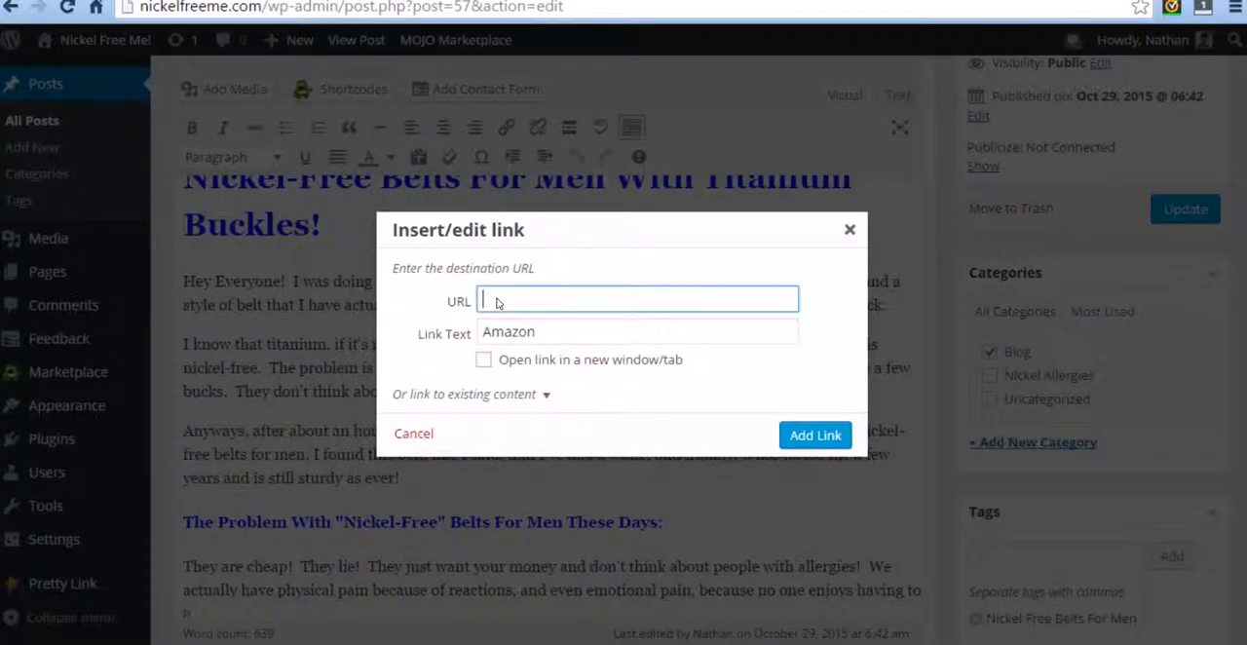
right_click(496, 302)
left_click(570, 418)
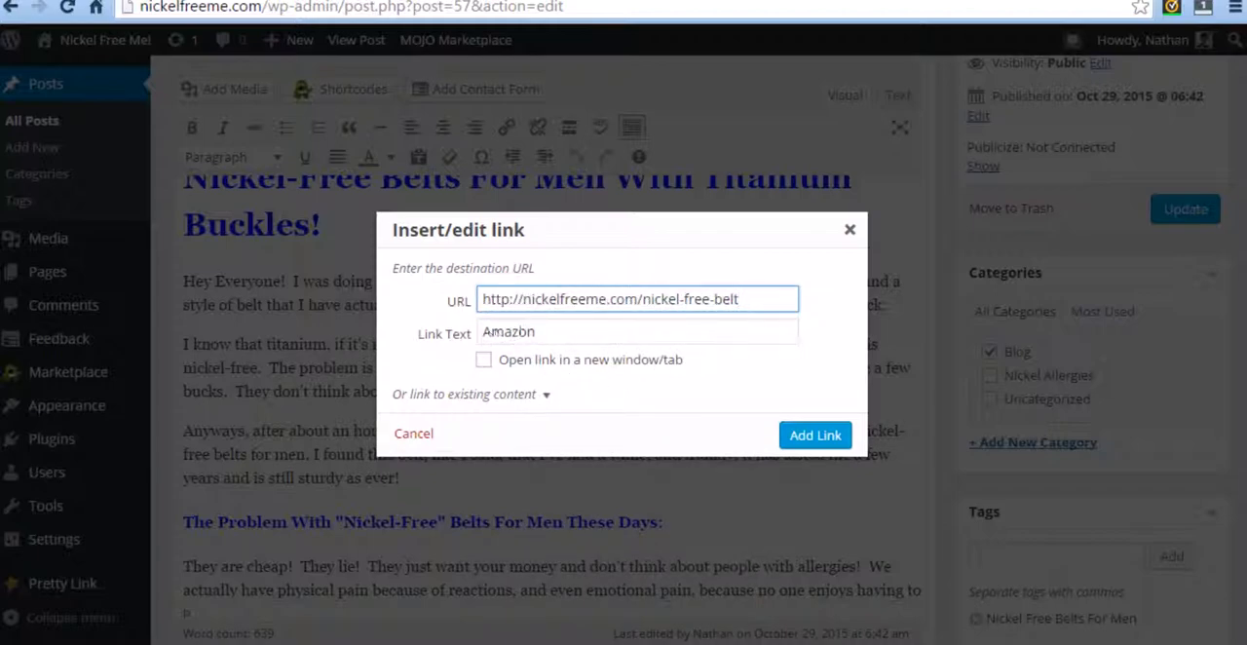
left_click(484, 362)
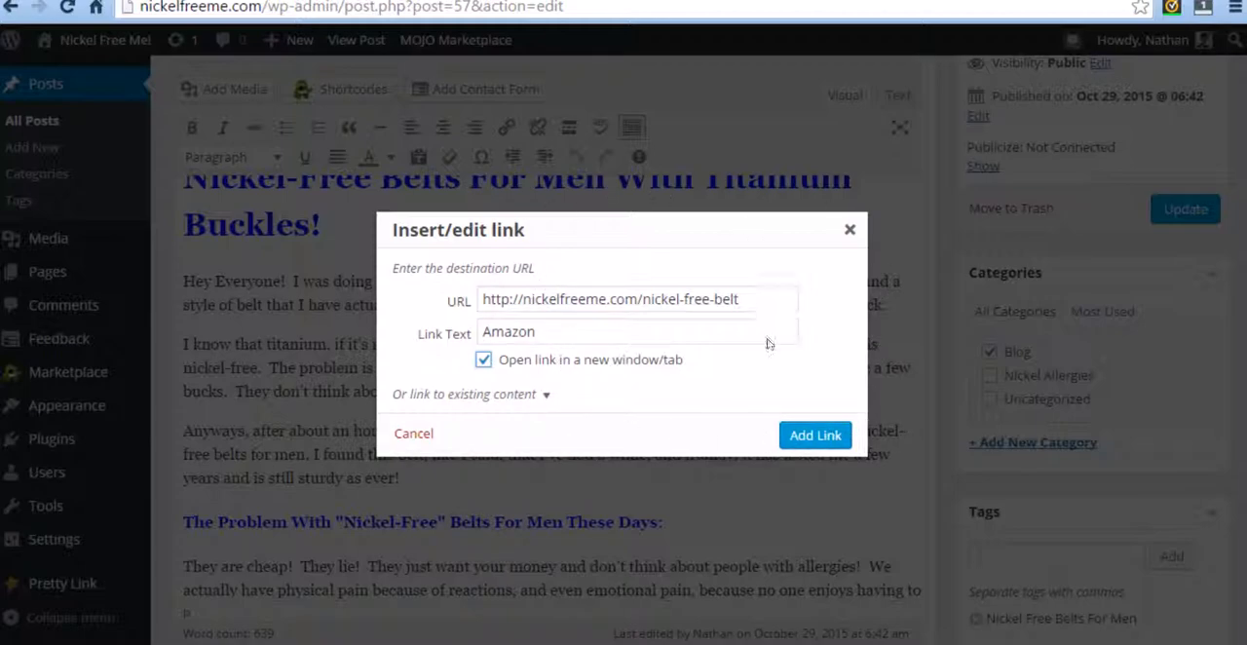
left_click(802, 438)
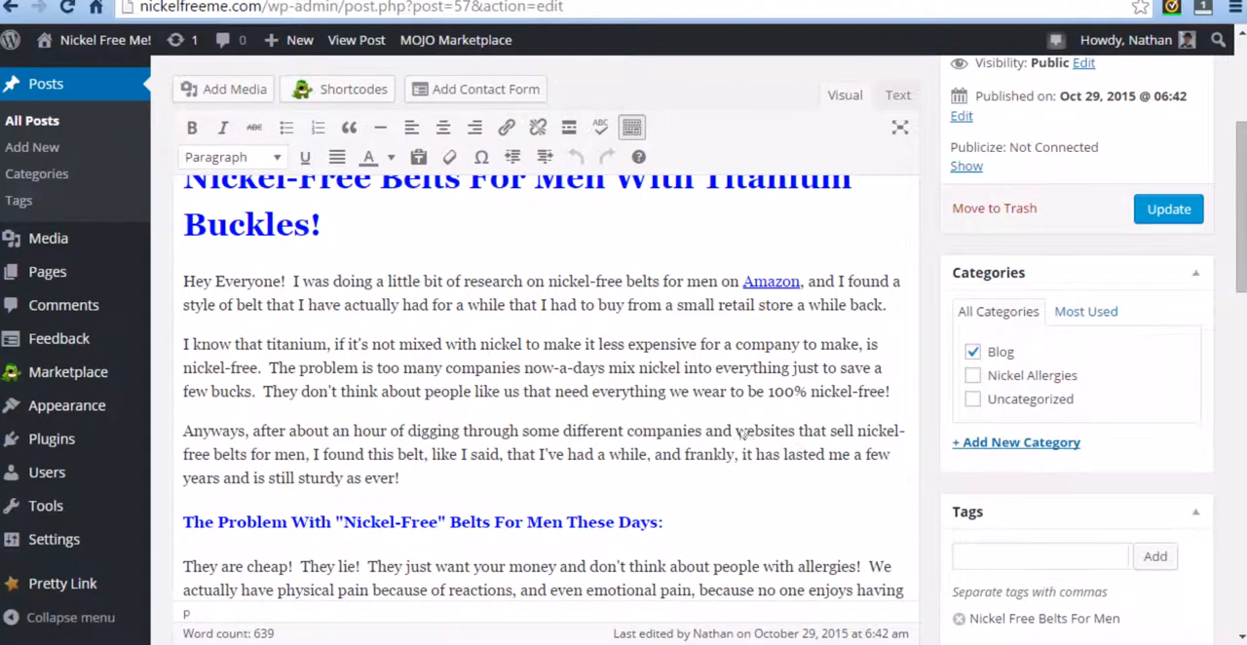
left_click(682, 368)
scroll(567, 370, "down", 1)
scroll(403, 351, "down", 1)
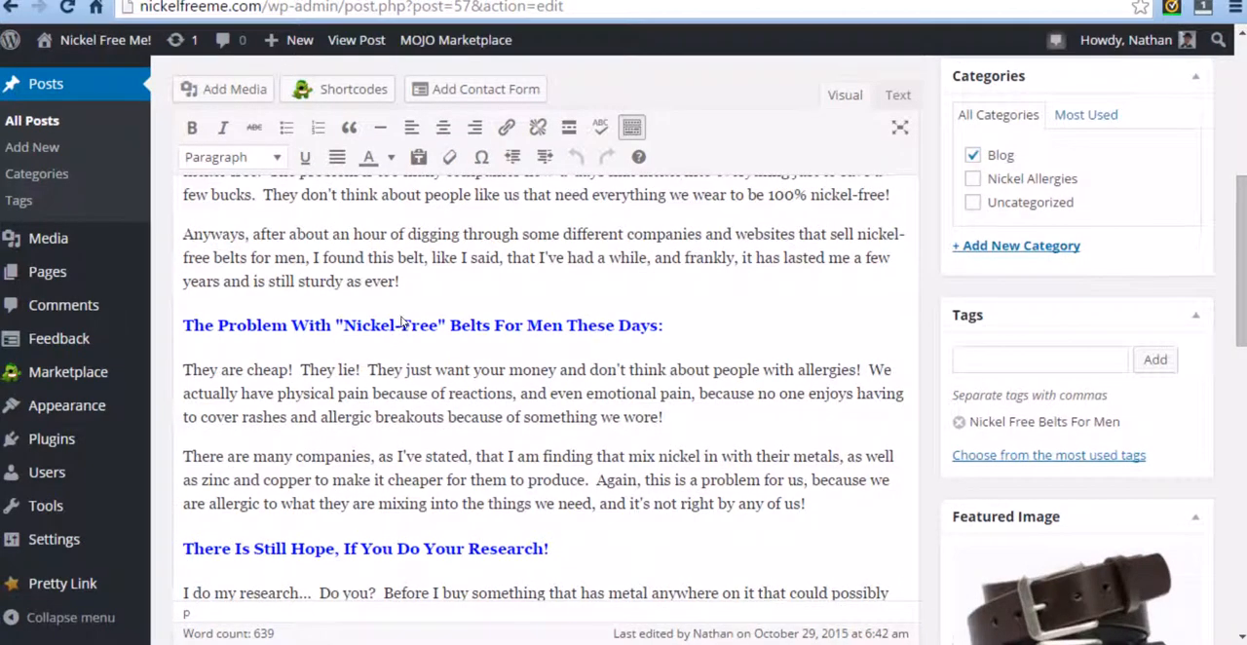
scroll(403, 325, "down", 1)
scroll(293, 346, "down", 1)
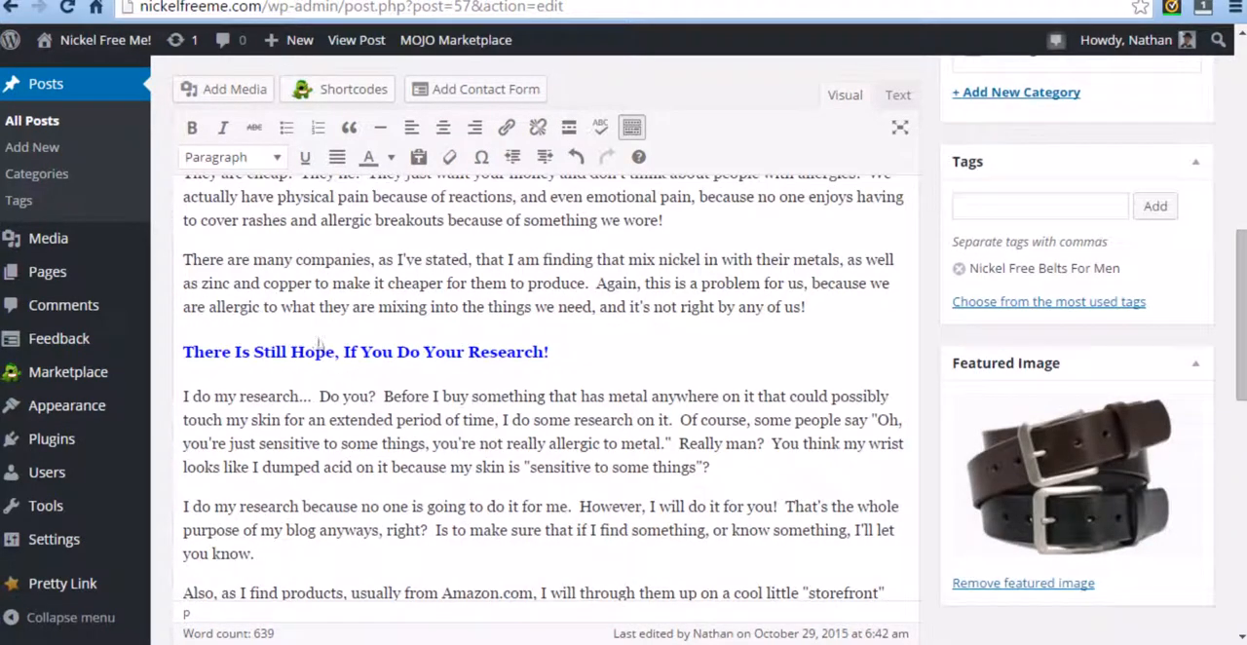
scroll(353, 346, "down", 2)
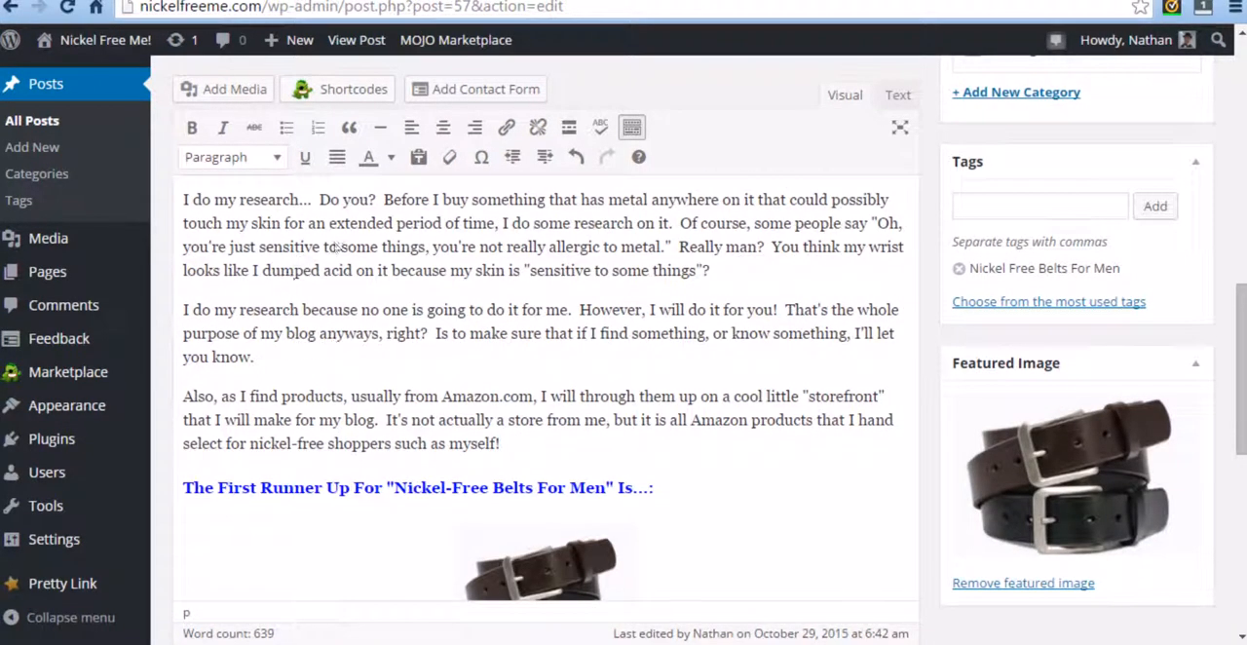
scroll(672, 289, "down", 3)
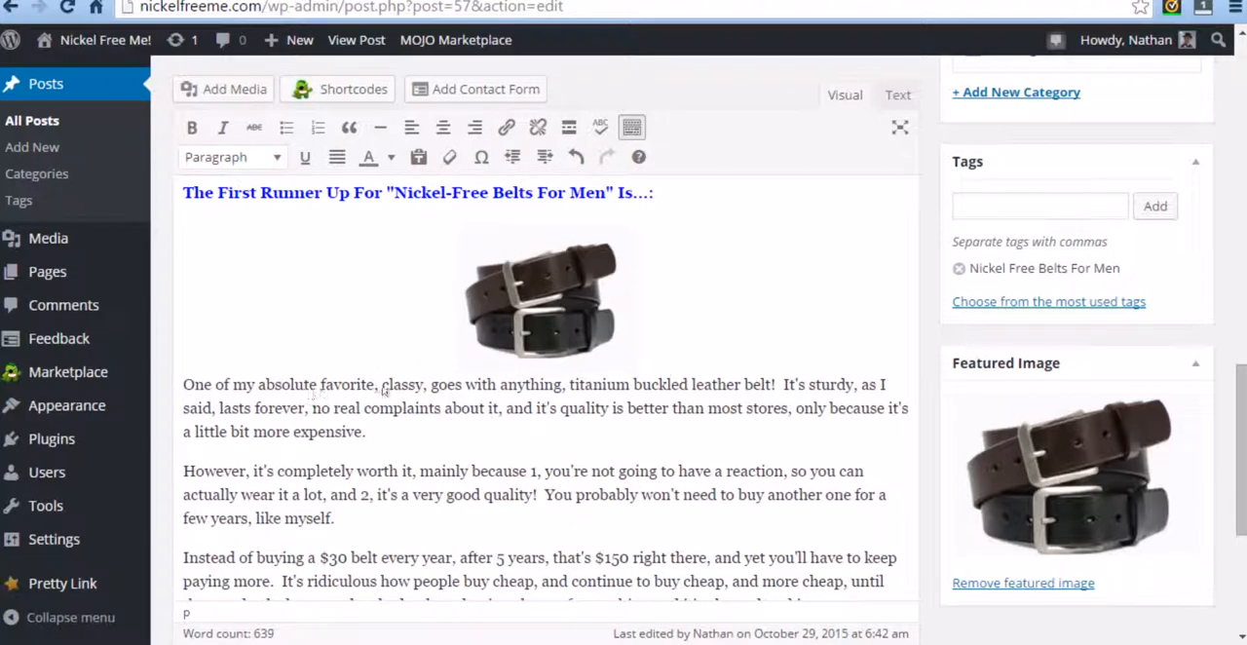
left_click_drag(773, 386, 320, 386)
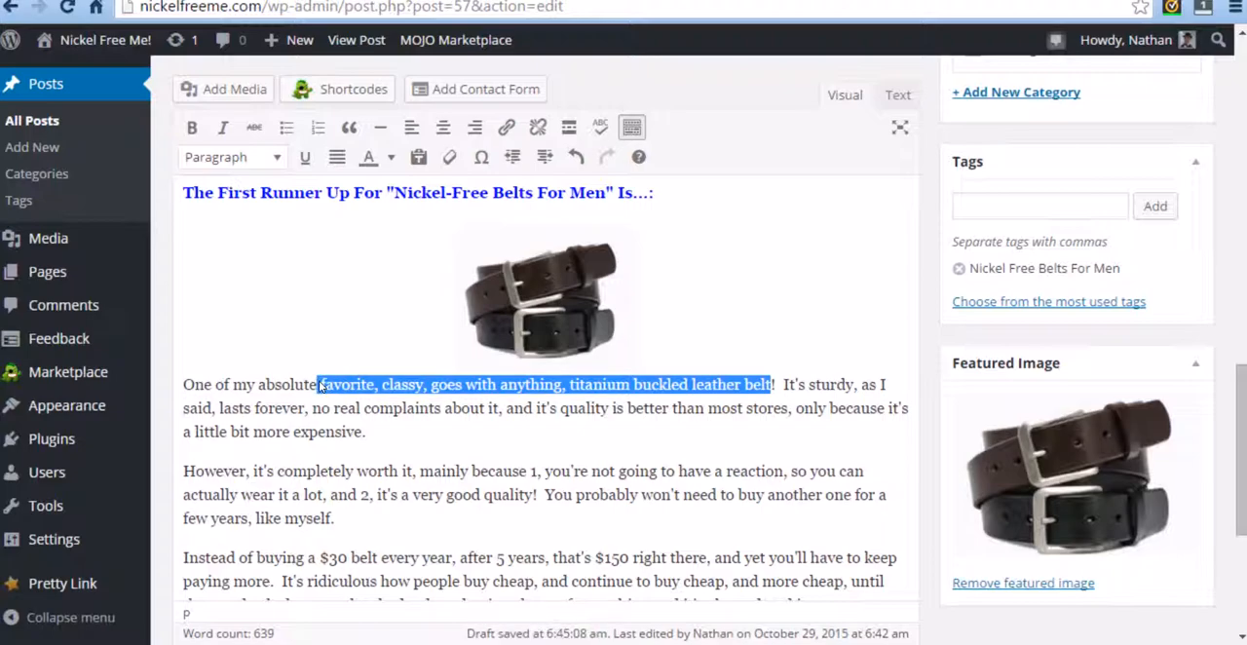
left_click(508, 128)
left_click(495, 307)
right_click(495, 308)
left_click(540, 424)
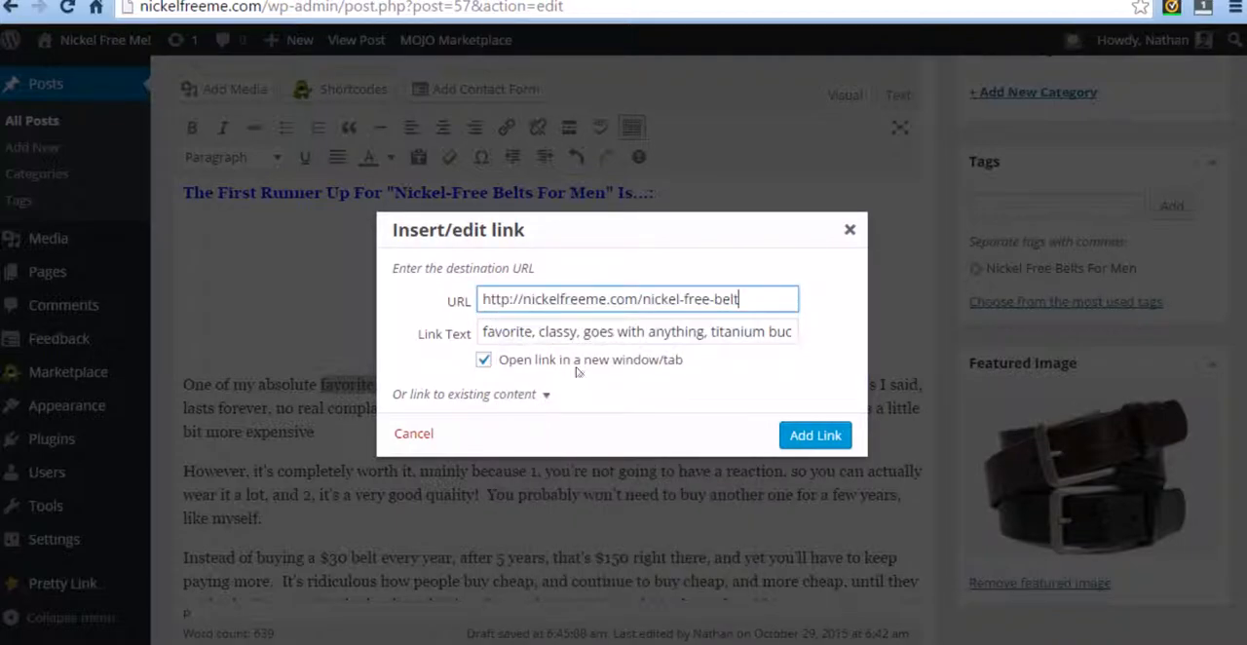
left_click(812, 435)
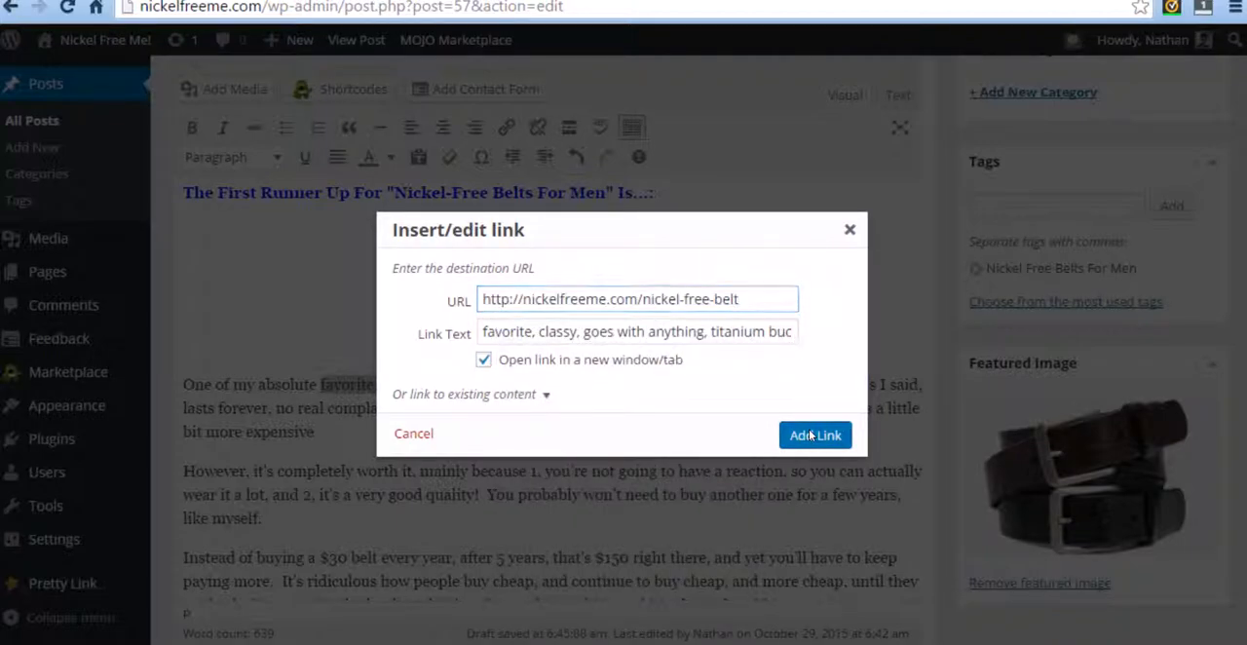
scroll(490, 442, "down", 6)
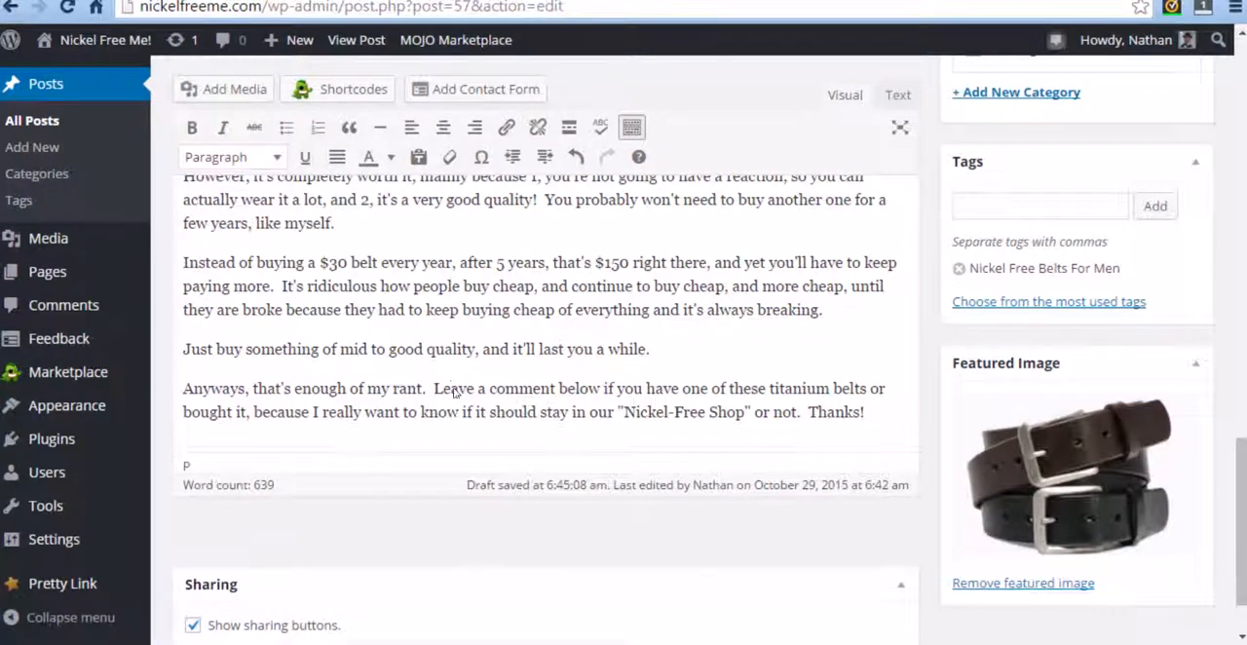
scroll(462, 395, "up", 5)
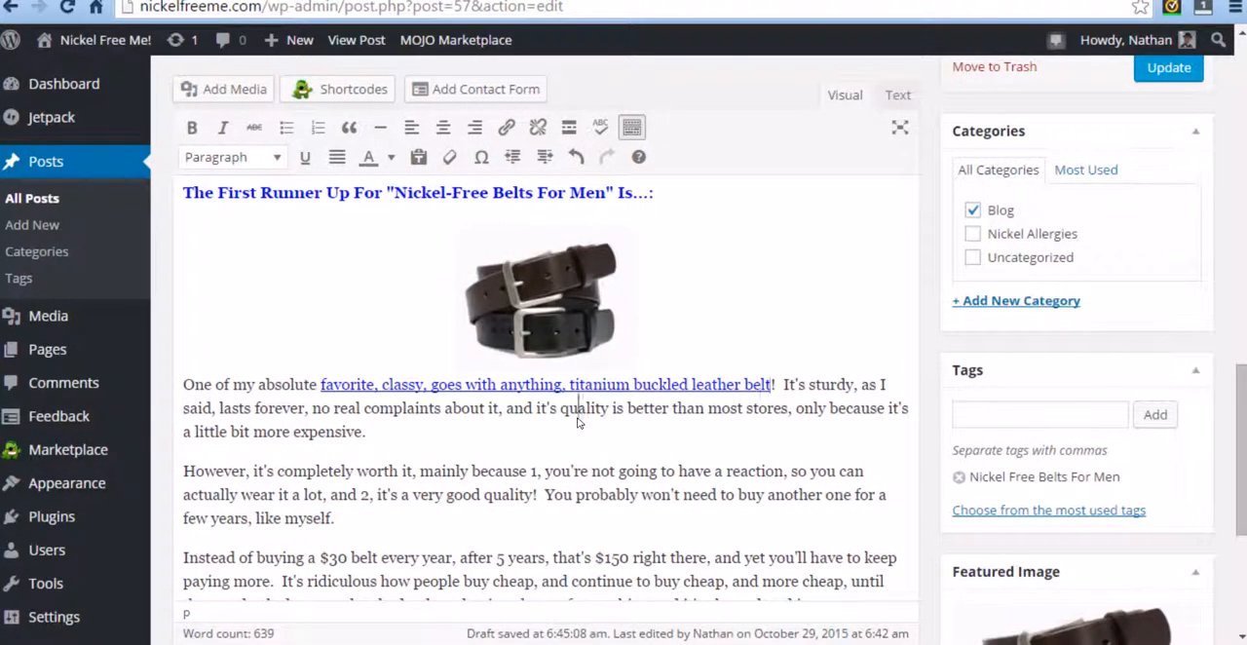
left_click(533, 305)
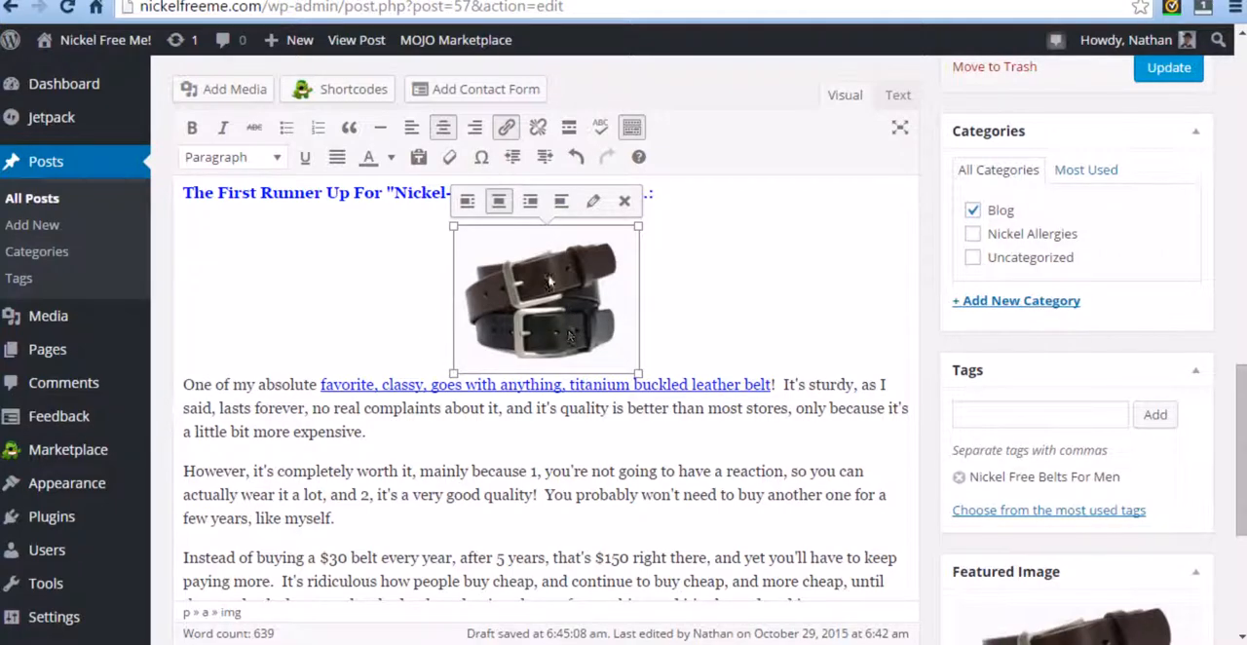
left_click(593, 202)
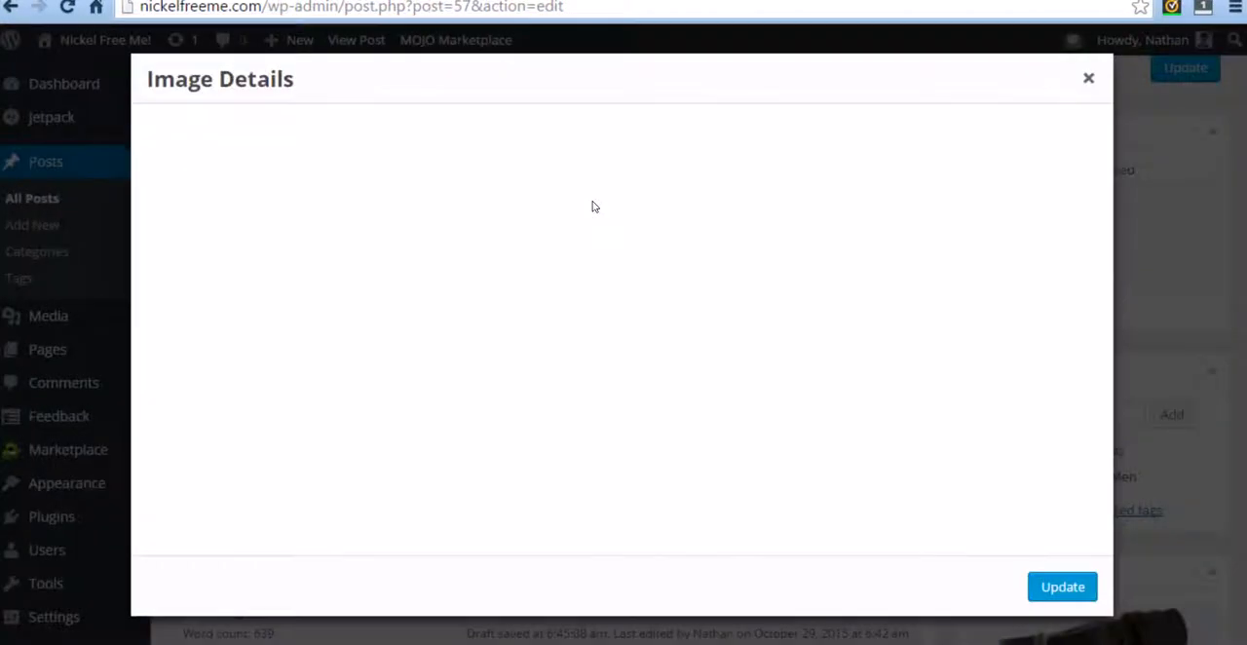
scroll(587, 269, "down", 1)
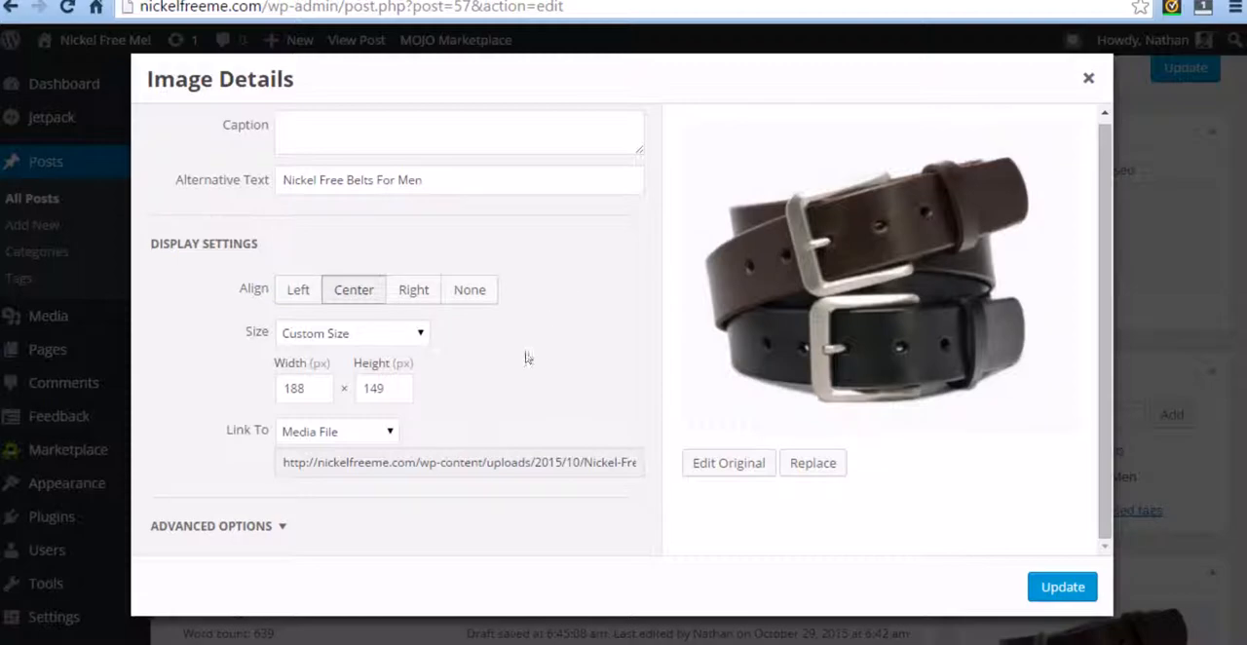
left_click(314, 444)
left_click(347, 488)
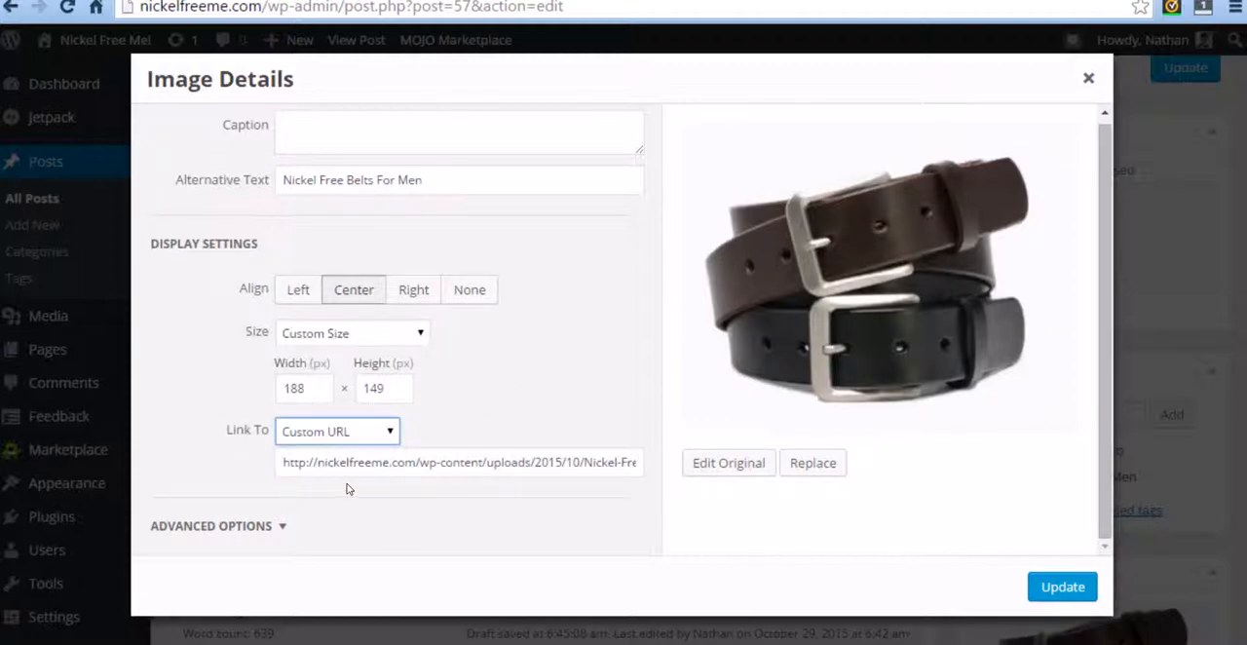
left_click_drag(291, 464, 710, 464)
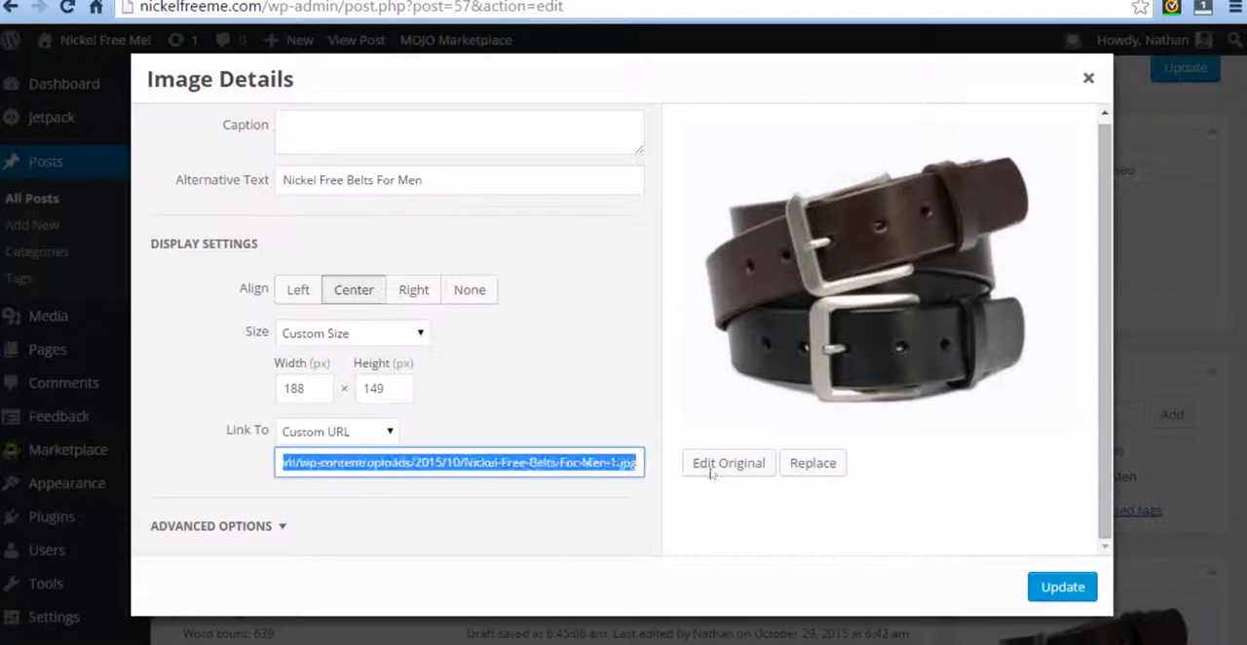
key("BackSpace")
right_click(407, 463)
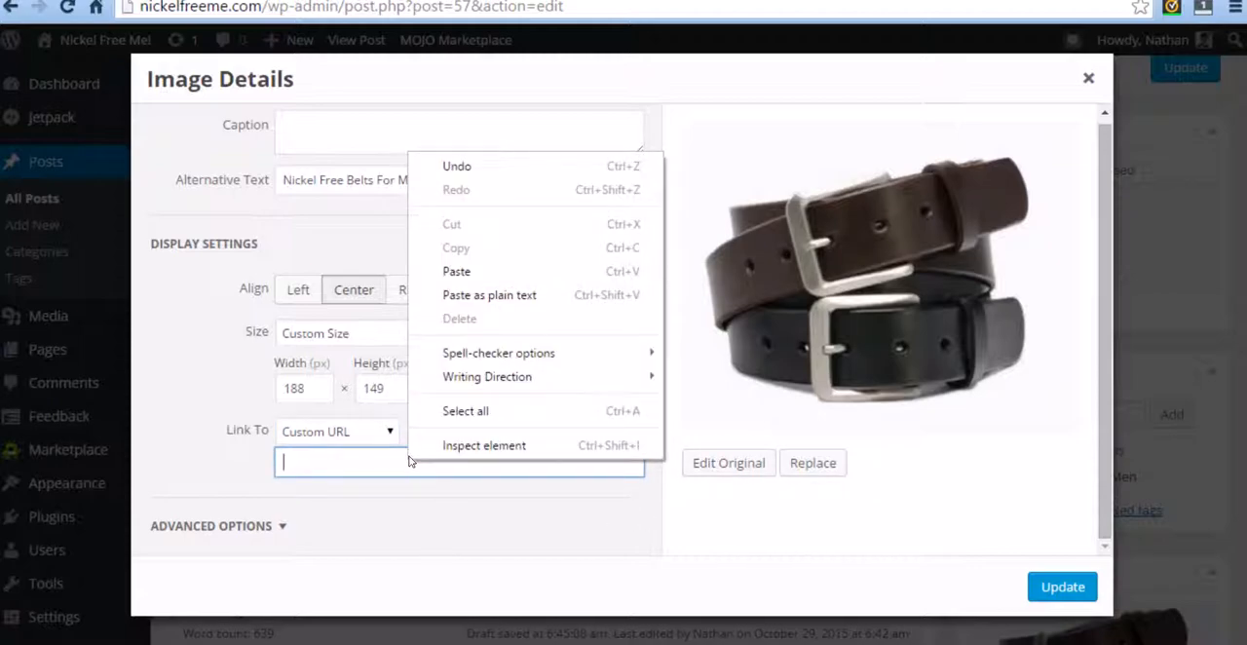
left_click(466, 275)
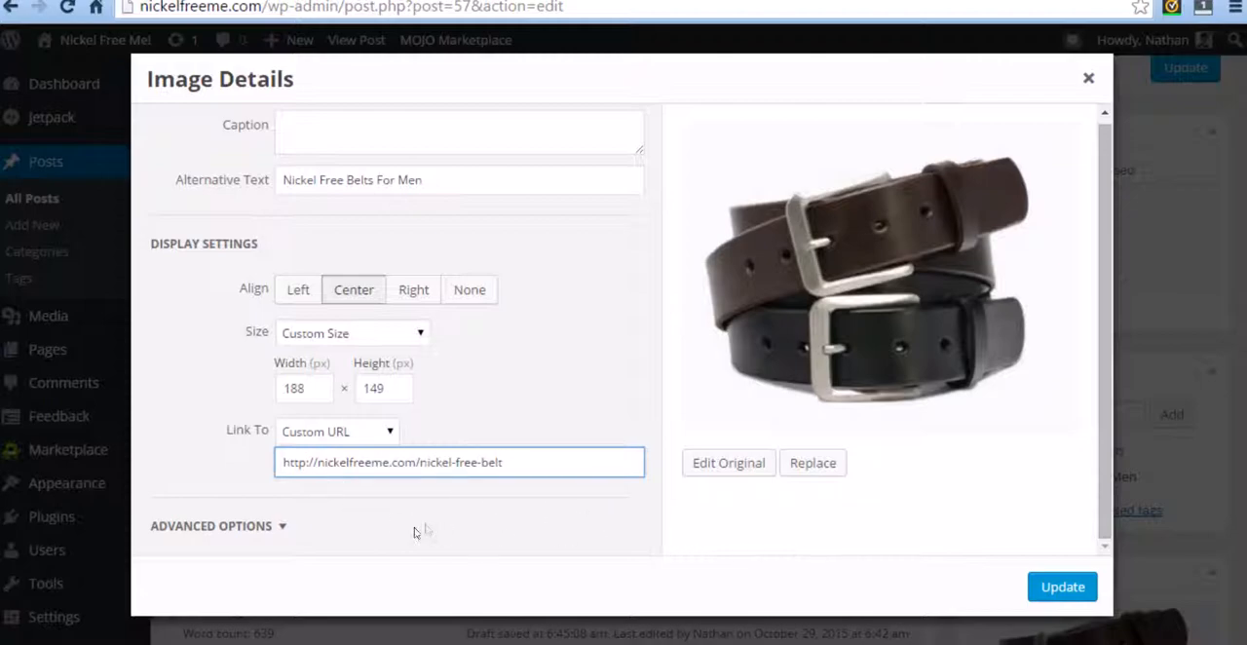
Step: Set the belt image's link to open in a new window/tab in its advanced options and apply the image changes
left_click(258, 527)
scroll(236, 473, "down", 2)
left_click(282, 455)
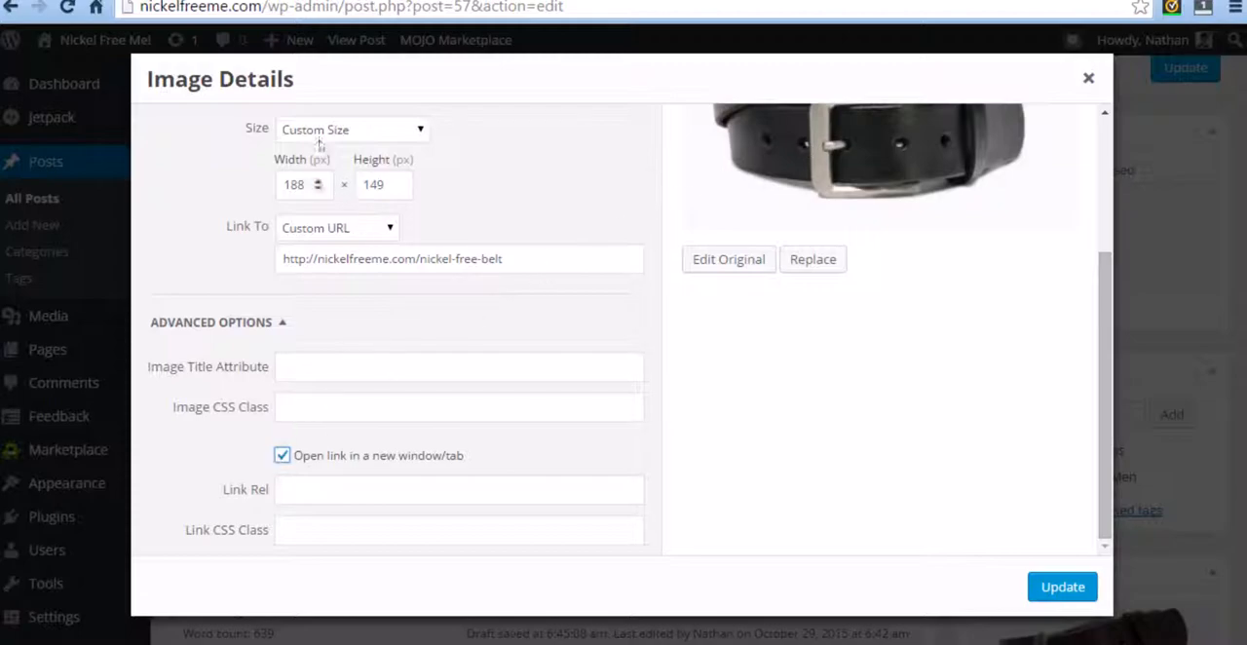
left_click(1060, 587)
left_click(734, 493)
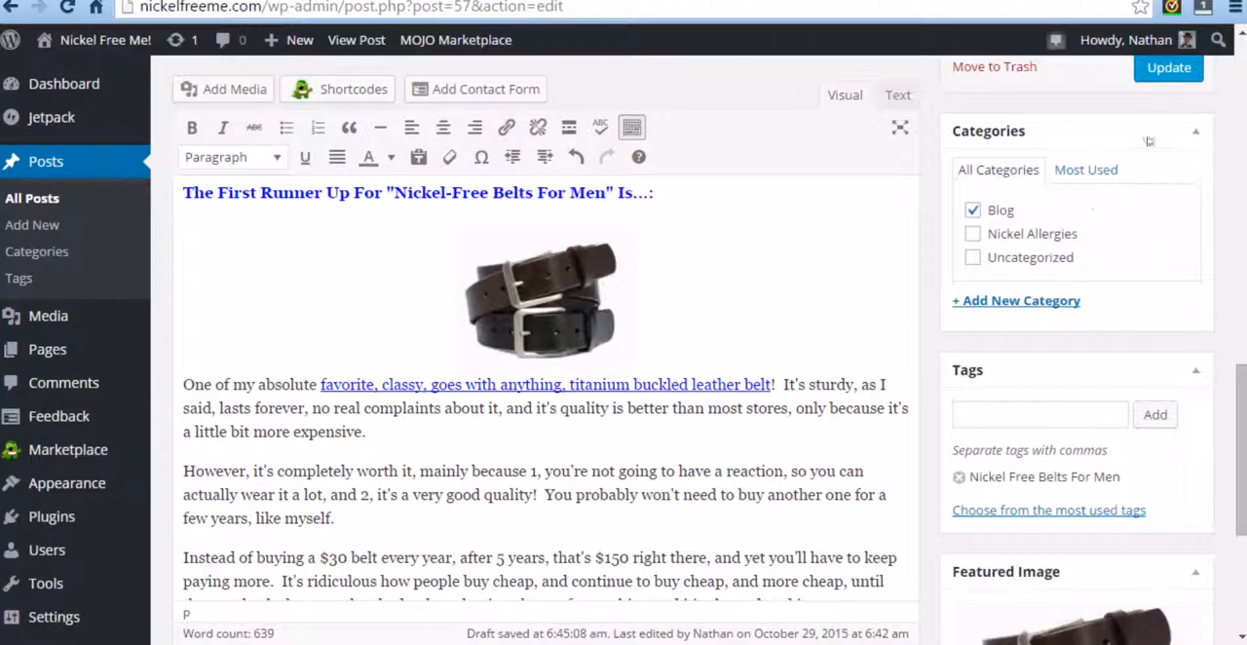
Step: Update the post and reload its published page to check the "Amazon" link in the opening paragraph
left_click(1171, 70)
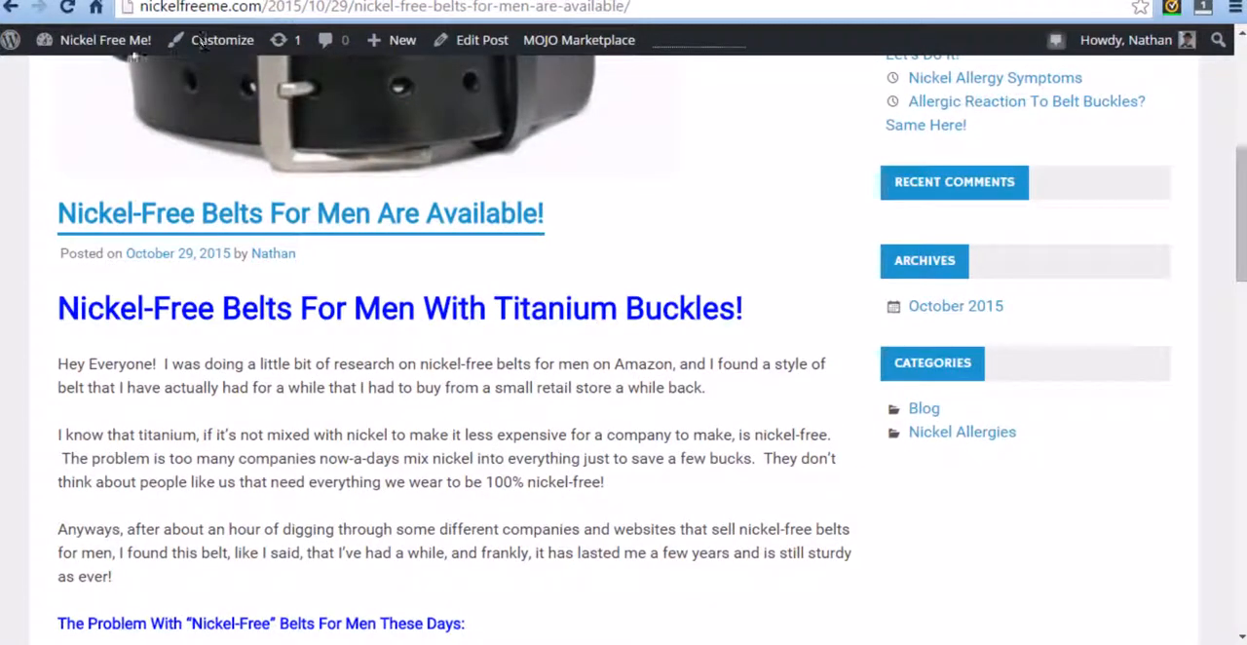
left_click(67, 8)
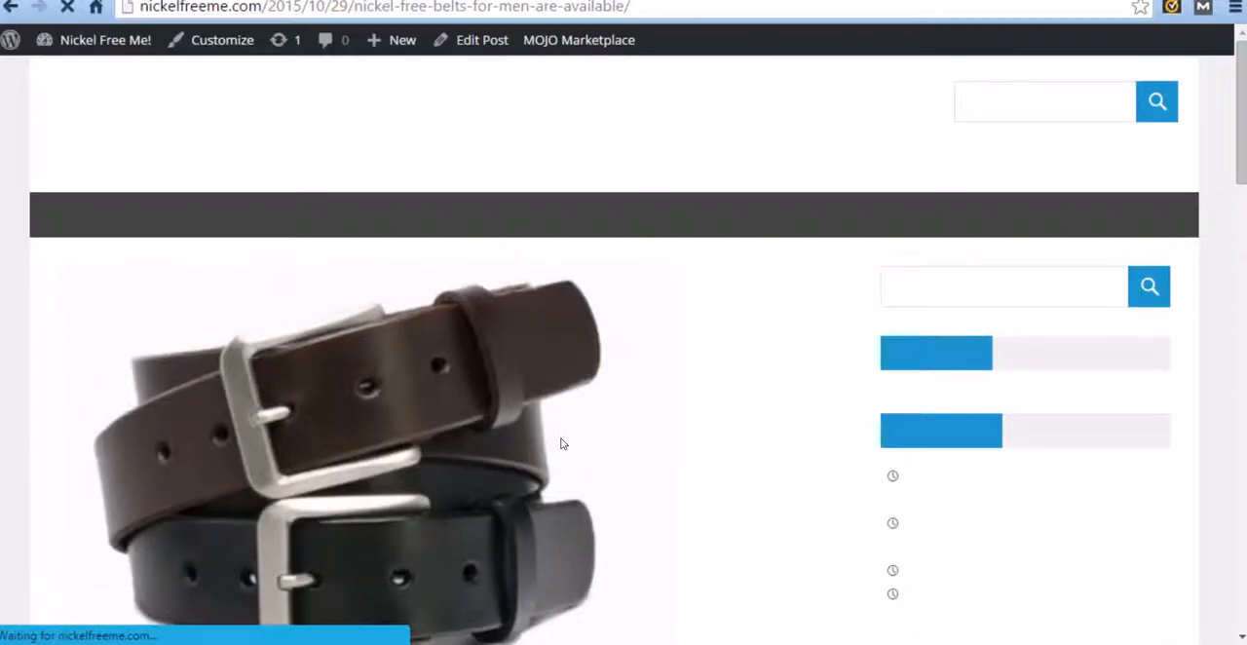
scroll(656, 345, "down", 2)
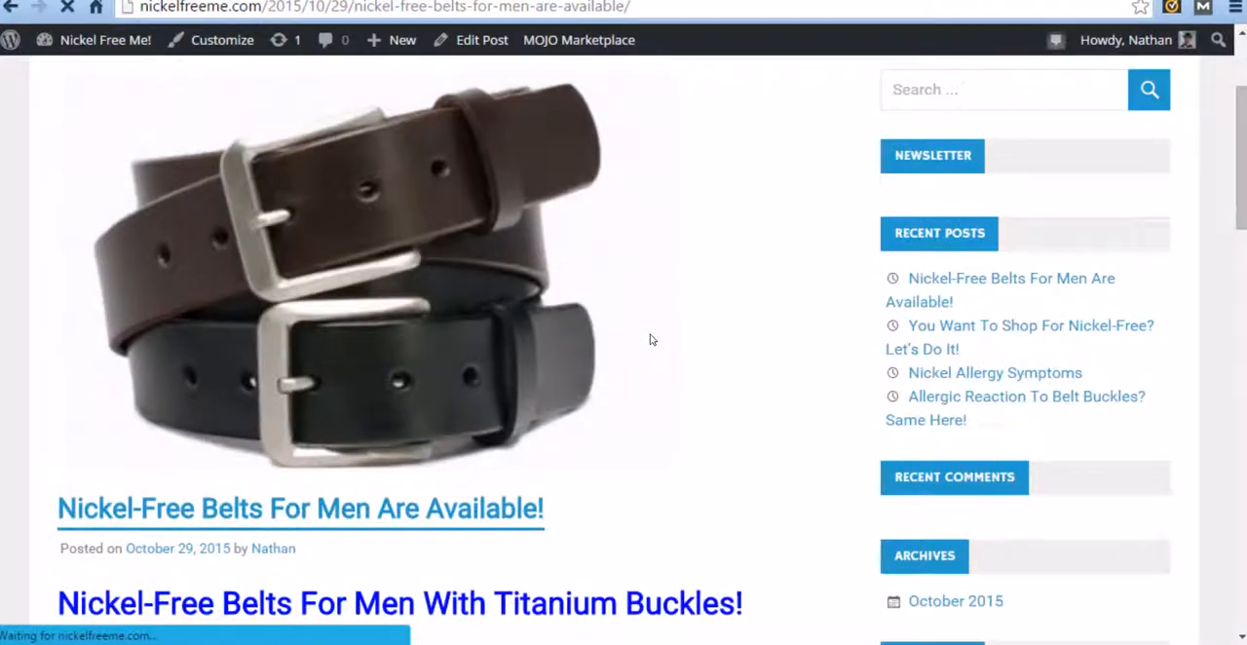
scroll(570, 314, "down", 3)
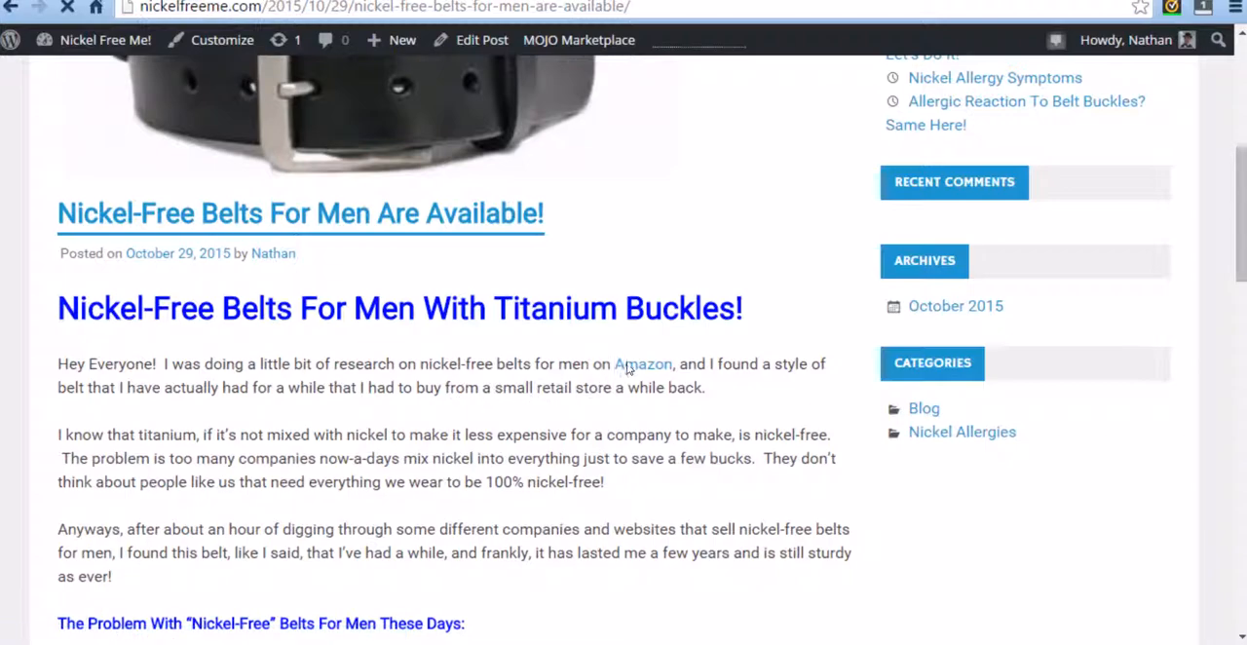
scroll(515, 368, "down", 1)
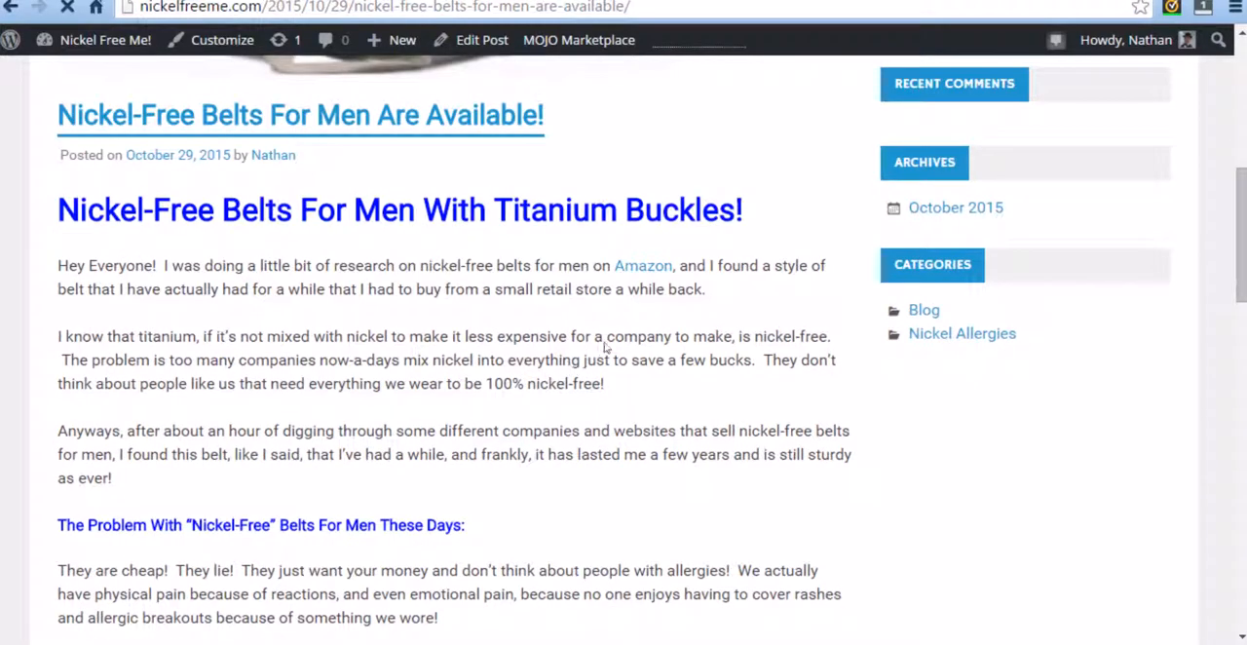
Step: Follow the "Amazon" link in the published post and look over the product page it opens
left_click(637, 268)
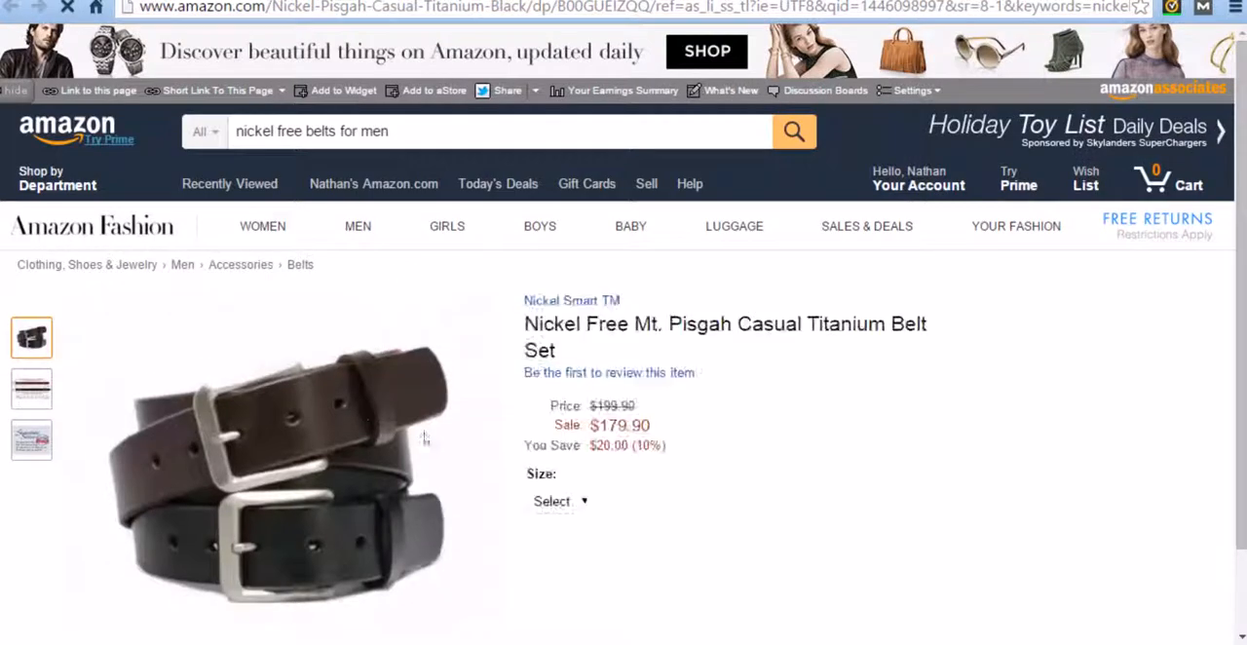
scroll(718, 409, "down", 2)
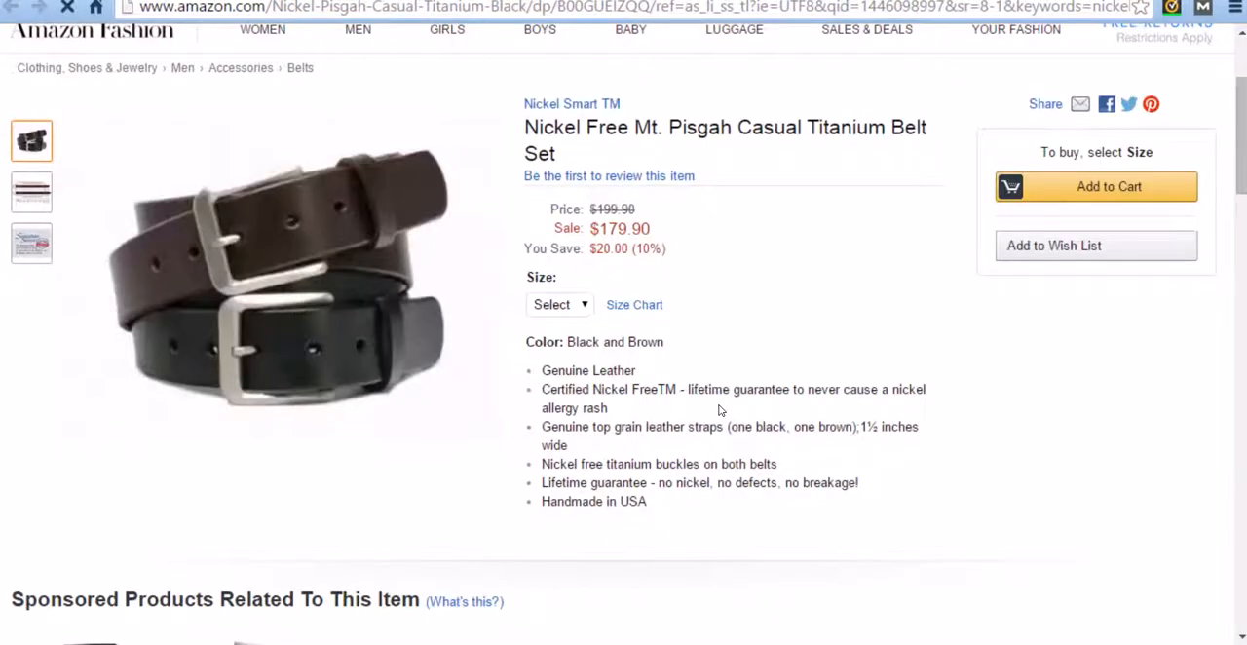
scroll(687, 504, "up", 2)
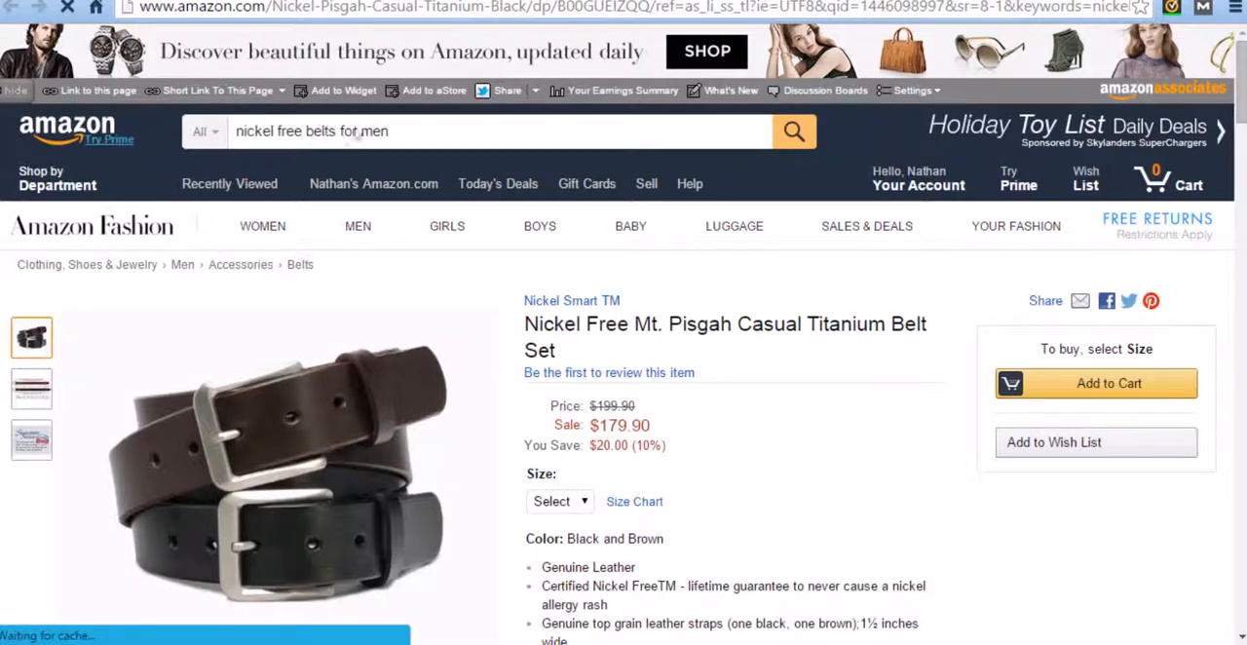
left_click_drag(368, 132, 399, 133)
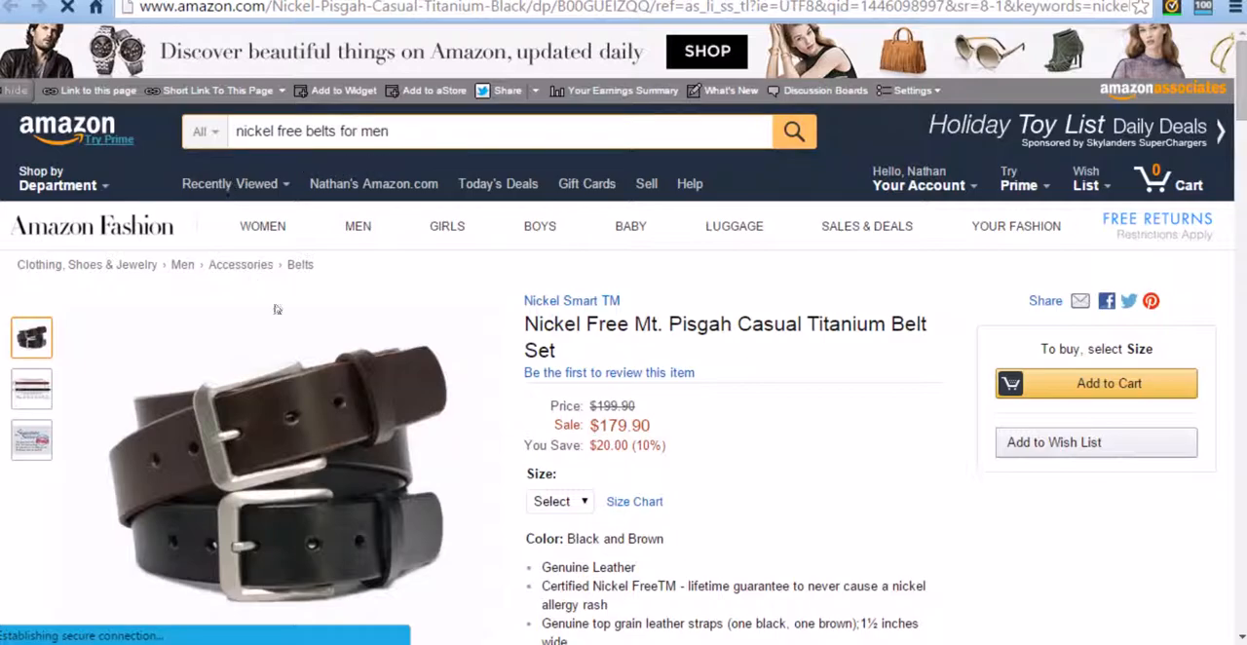
scroll(347, 318, "down", 1)
scroll(390, 312, "down", 4)
scroll(430, 321, "up", 5)
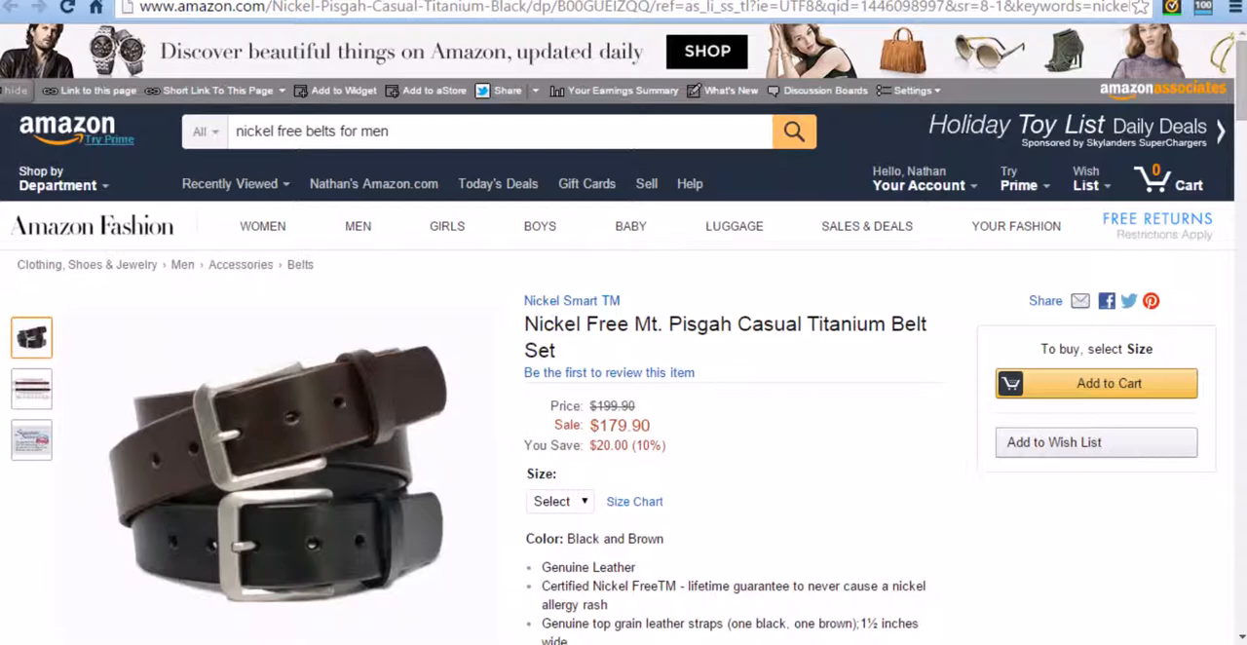
Step: Back in the published post, test the belt image's link under the "First Runner Up" heading and look over the rest of the post
left_click(185, 1)
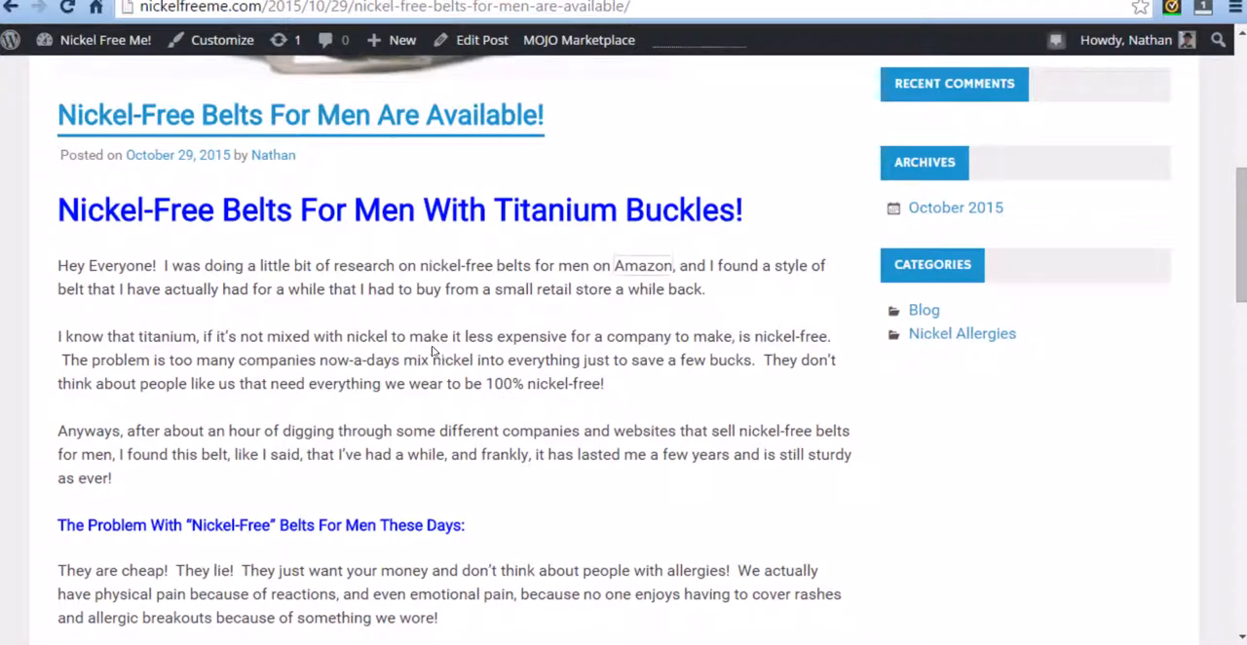
scroll(409, 403, "down", 3)
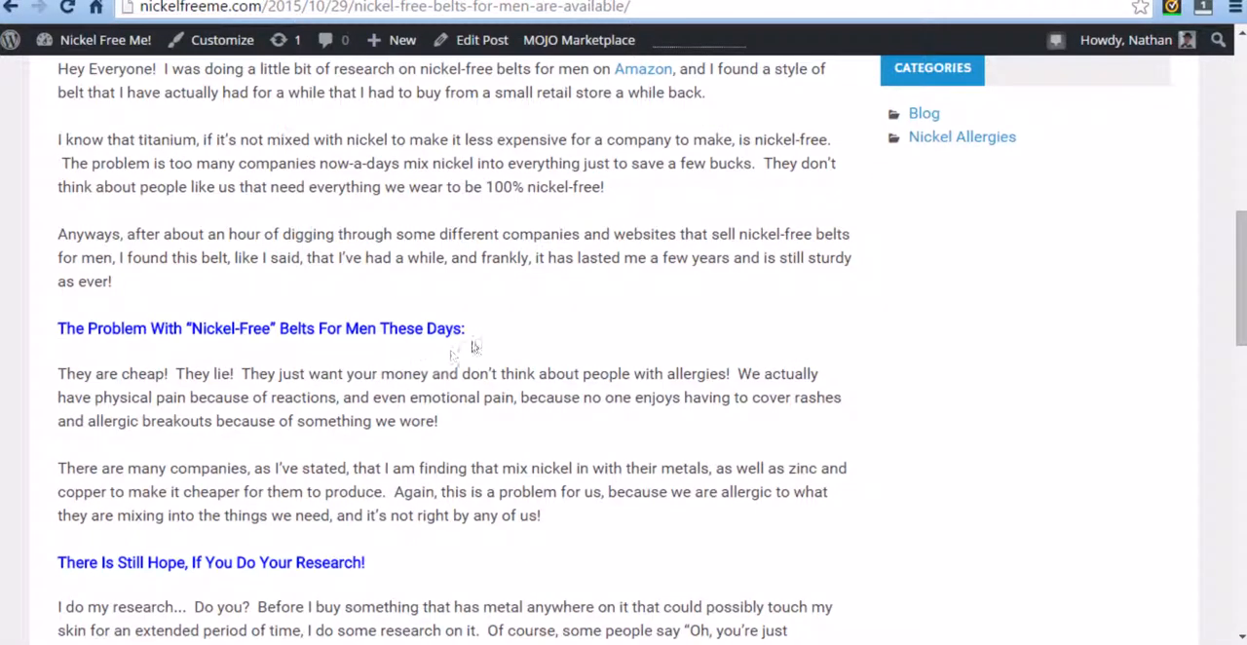
scroll(471, 353, "down", 2)
scroll(506, 289, "down", 4)
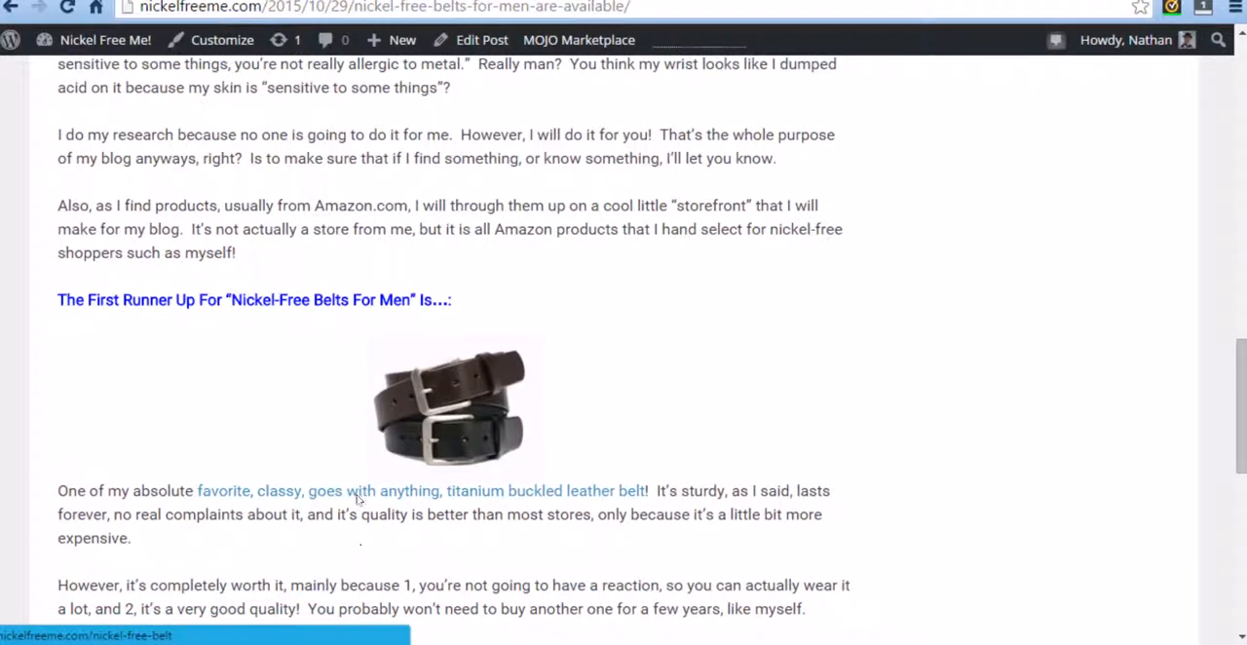
left_click(451, 413)
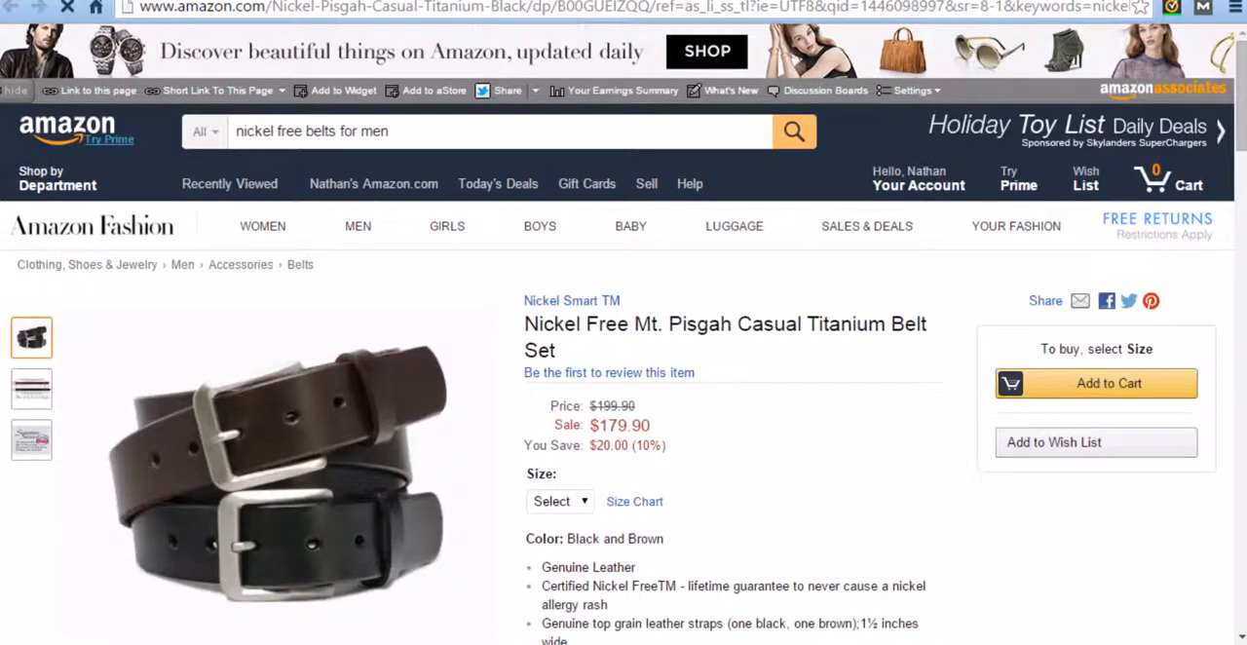
key("ctrl+w")
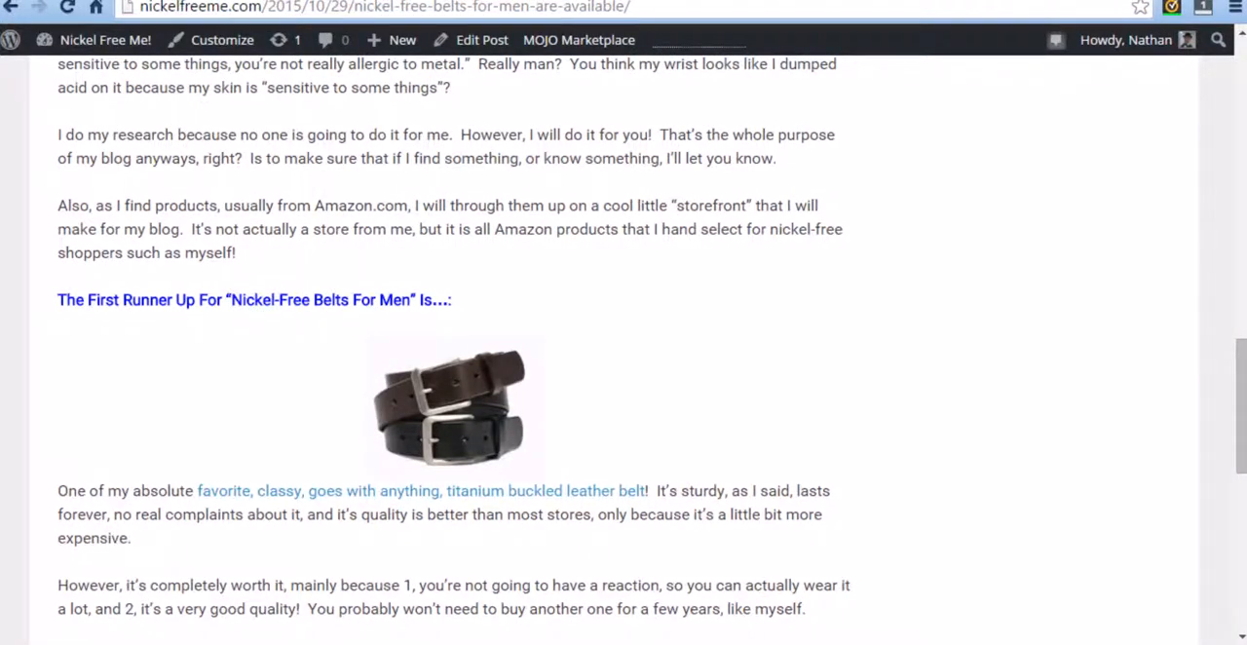
scroll(472, 429, "down", 5)
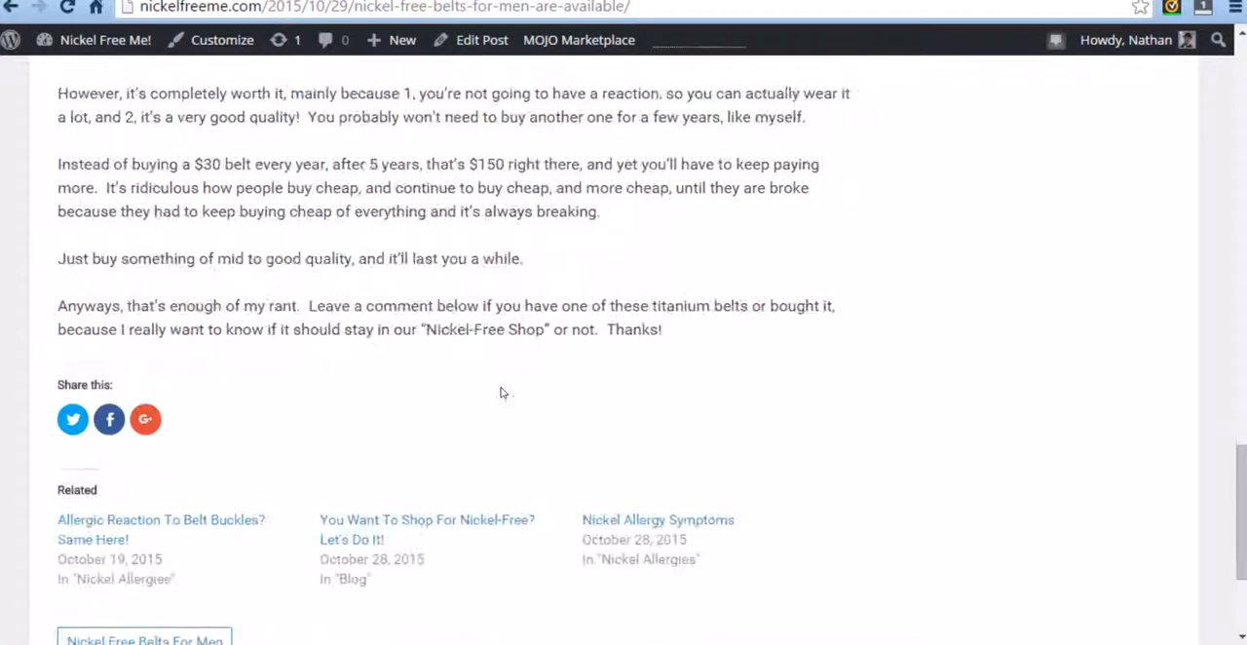
scroll(458, 336, "down", 1)
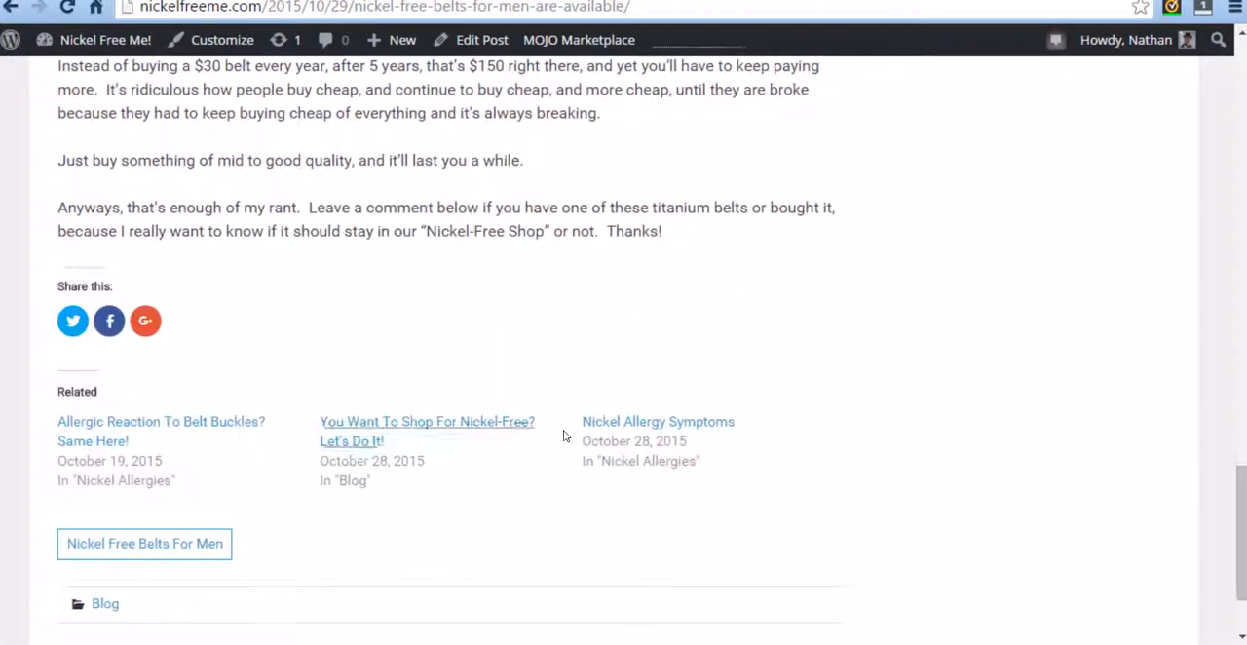
scroll(565, 565, "up", 9)
scroll(477, 422, "up", 15)
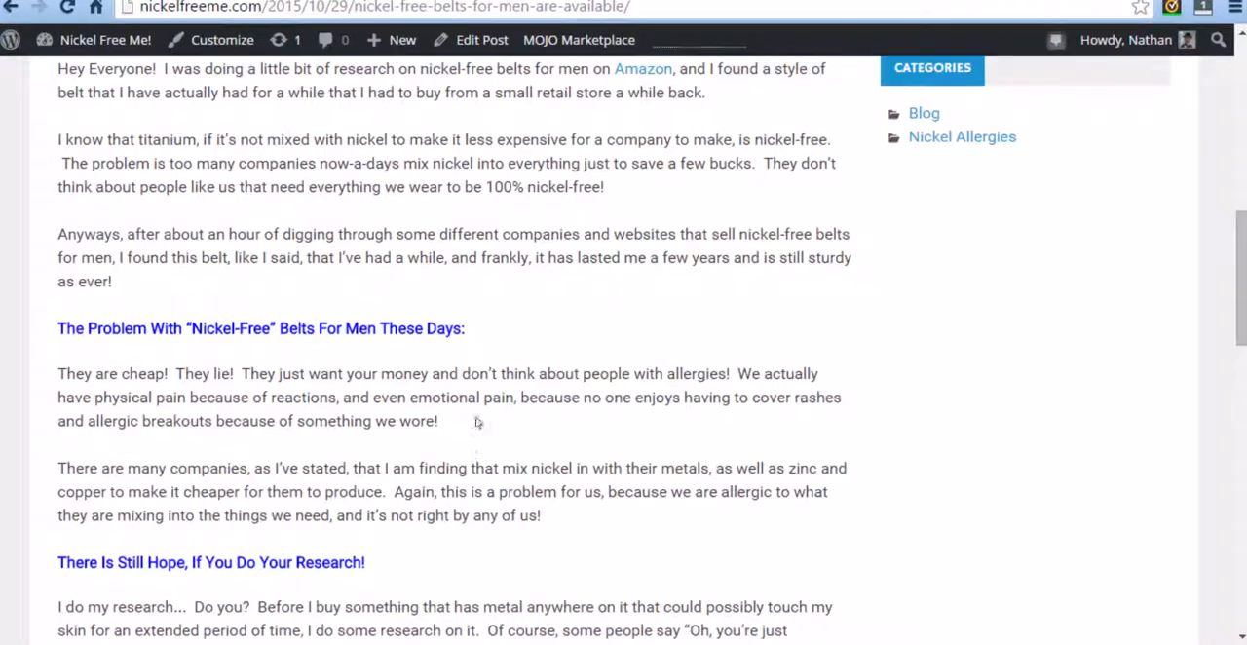
scroll(331, 331, "down", 1)
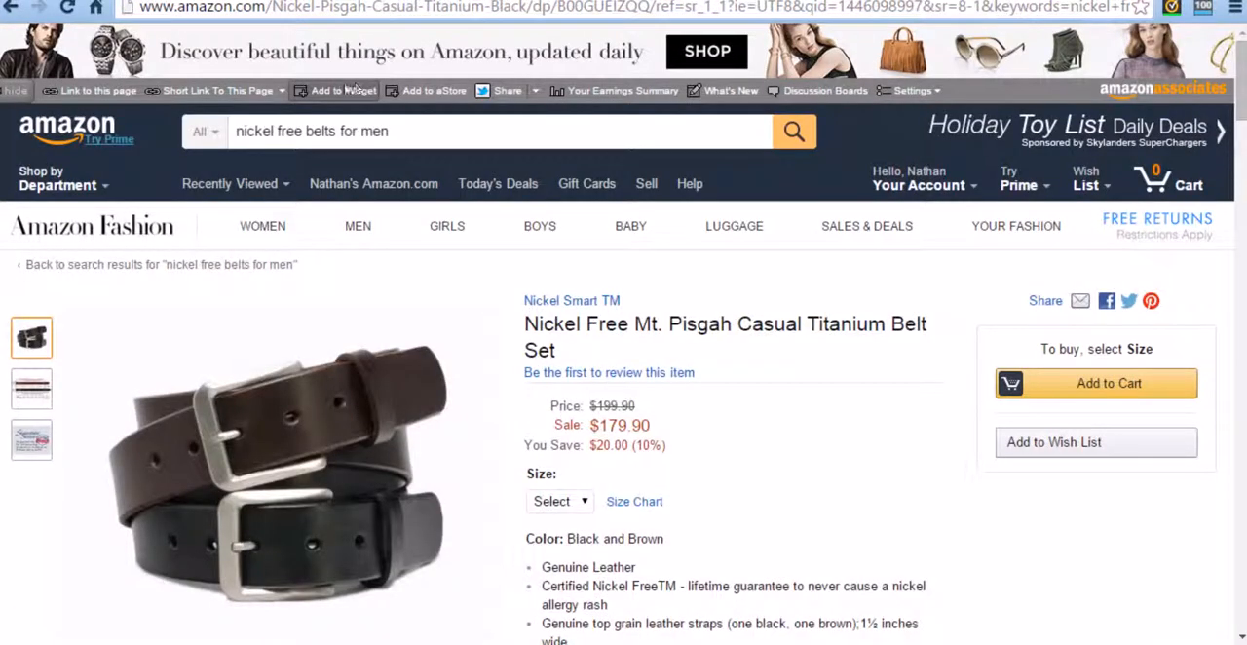
Step: On the Amazon belt product page, create a link to this page and copy its complete HTML code
left_click(123, 88)
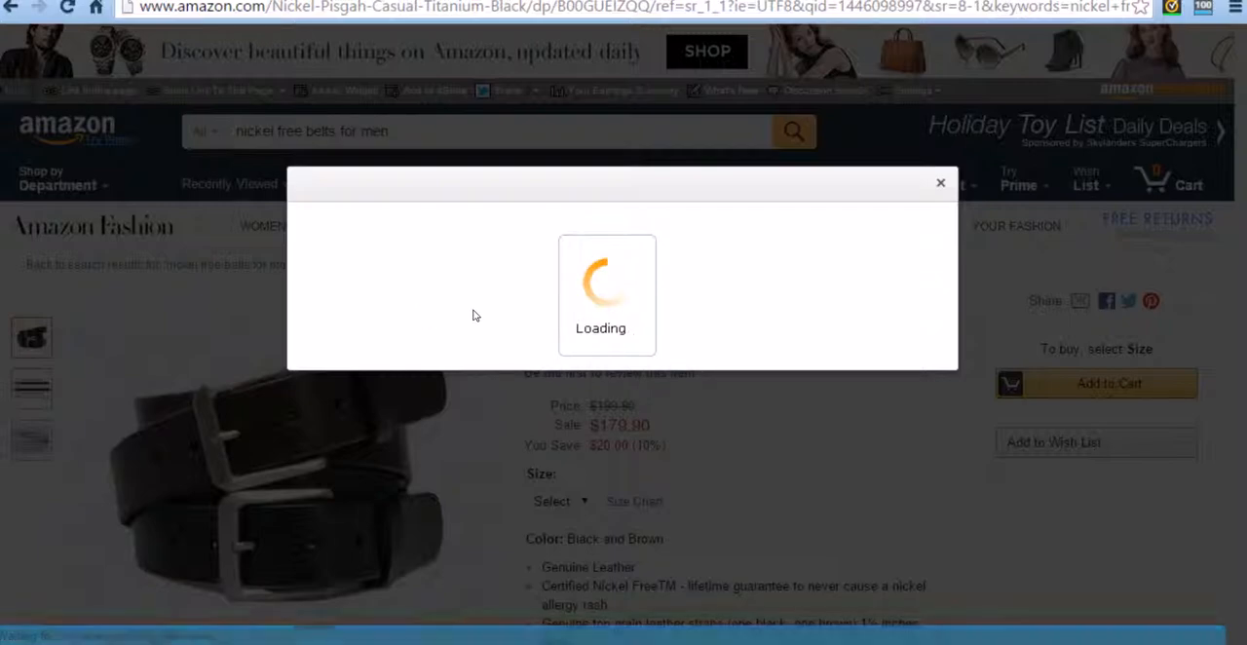
scroll(587, 418, "down", 2)
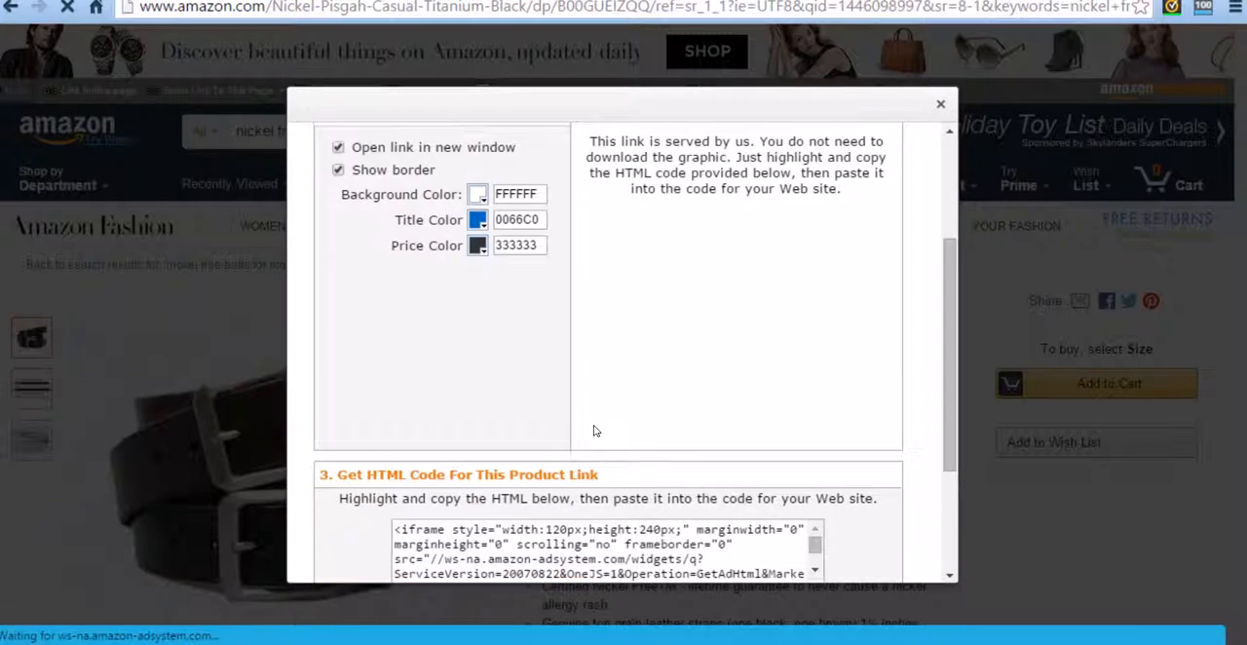
scroll(596, 432, "up", 2)
scroll(587, 423, "down", 3)
scroll(573, 384, "up", 2)
scroll(575, 385, "down", 4)
triple_click(595, 362)
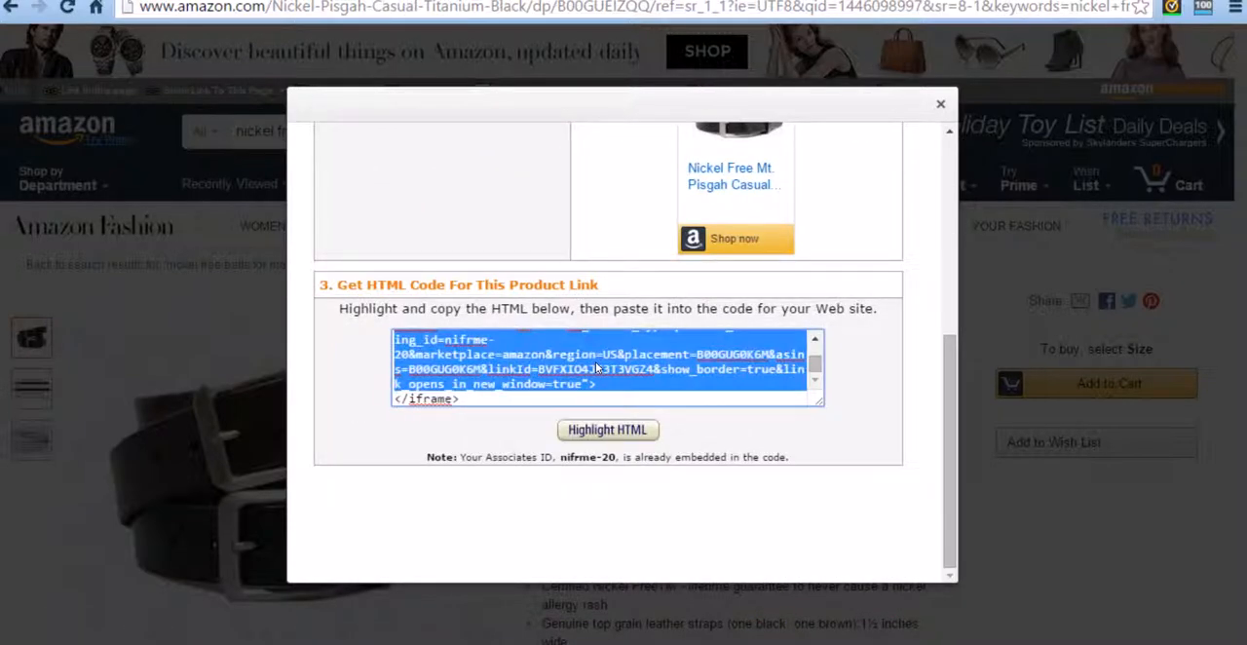
left_click(613, 436)
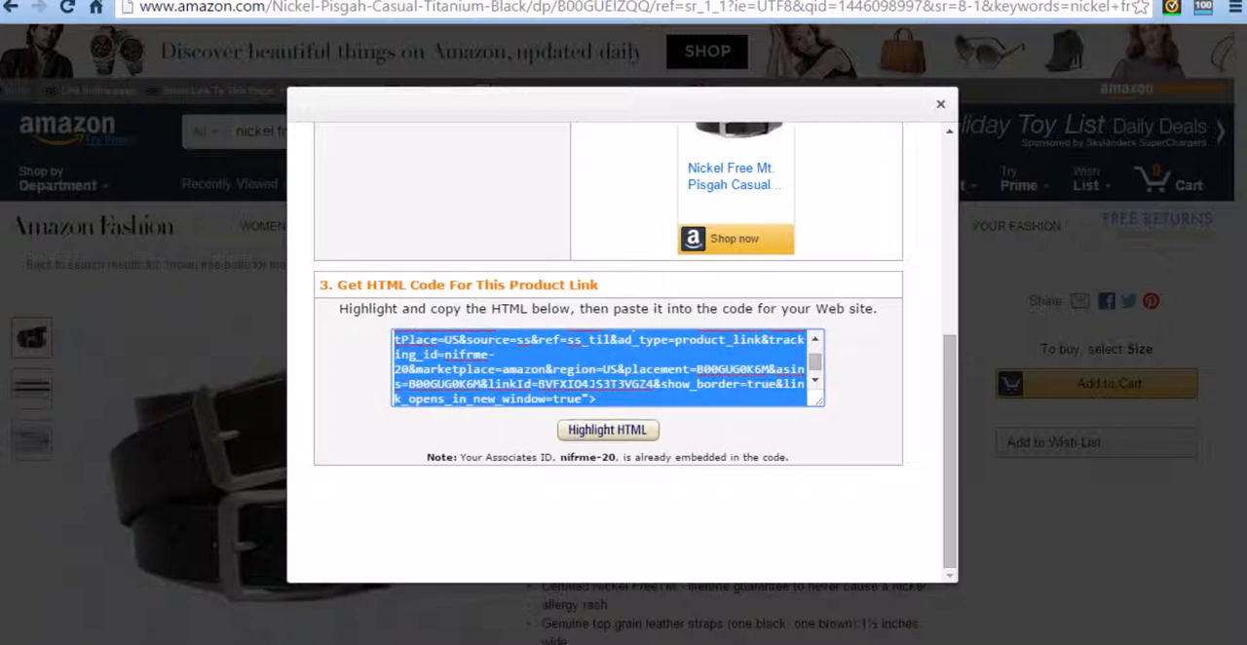
Step: In the WordPress post's text view, paste the copied iframe code in a new paragraph after "Thanks!" and update the post
left_click(195, 1)
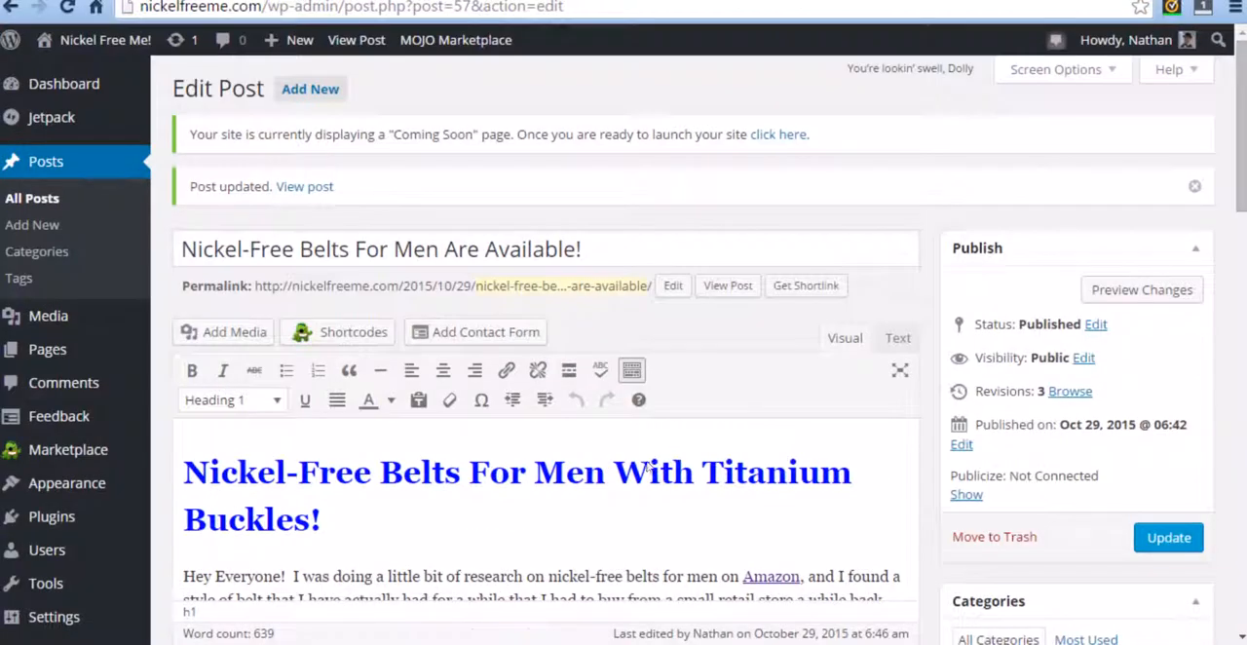
scroll(725, 375, "down", 14)
scroll(583, 421, "down", 3)
scroll(798, 251, "up", 10)
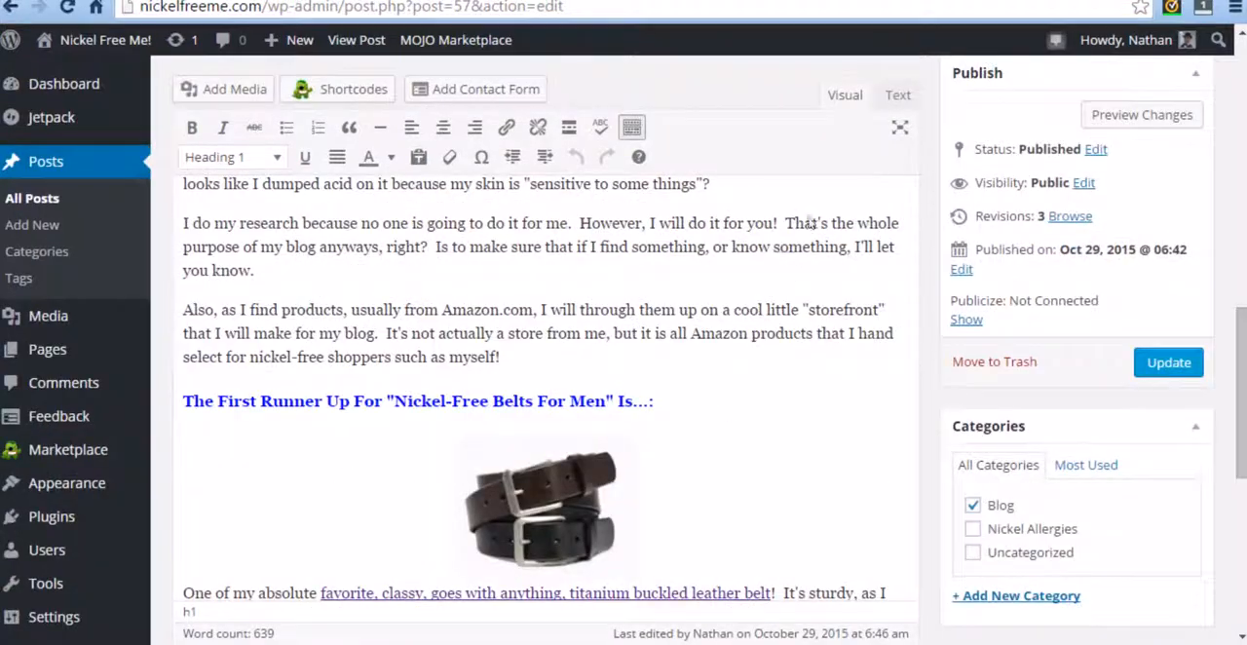
left_click(896, 95)
scroll(536, 371, "down", 10)
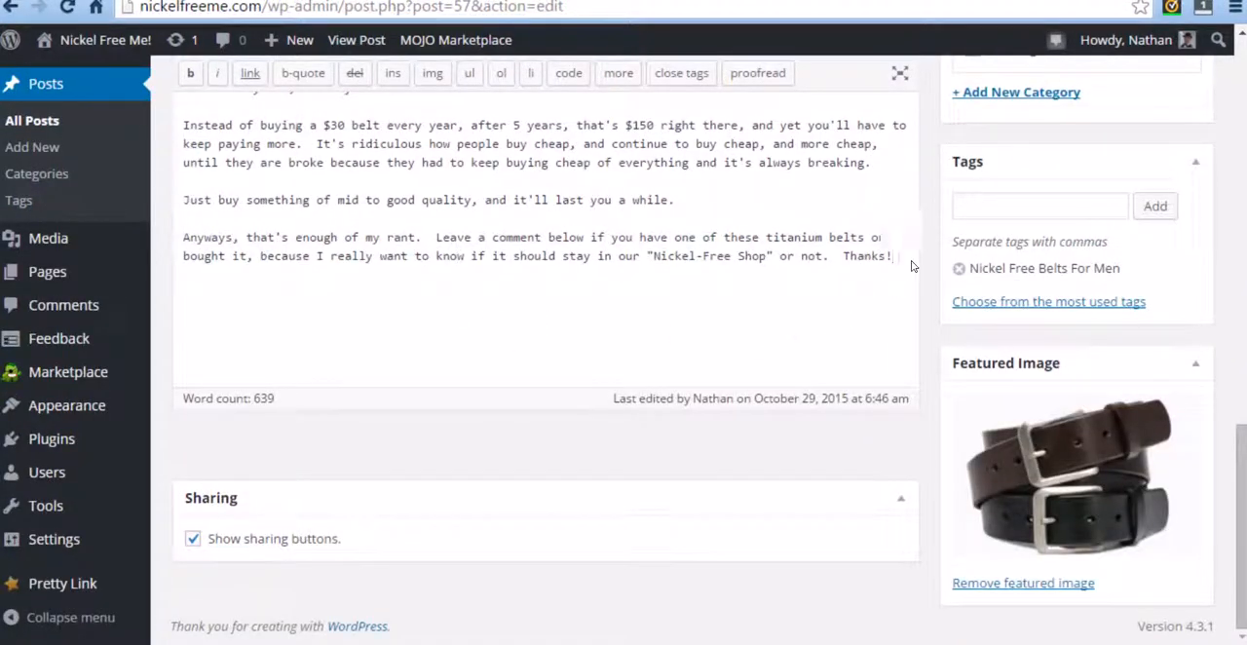
key("Return")
key("Return")
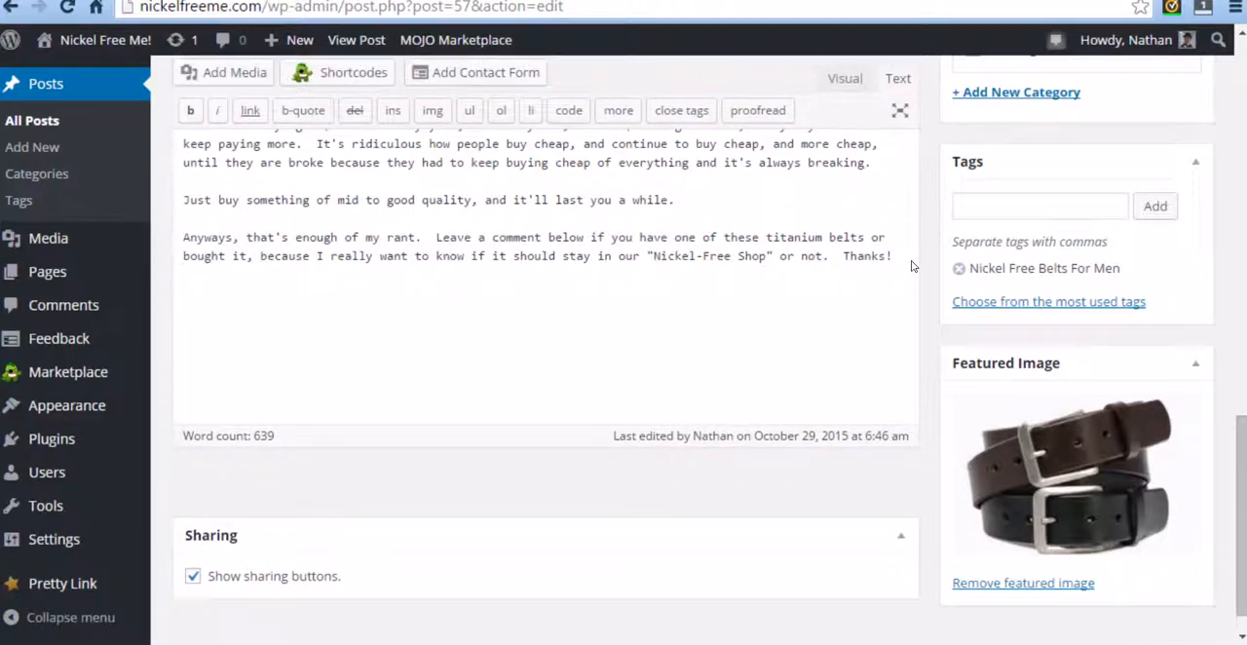
type("<iframe style=\"width:120px;height:240px;\" marginwidth=\"0\" marginheight=\"0\" scrolling=\"no\" frameborder=\"0\" src=\"//ws-na.amazon-adsystem.com/widgets/q?ServiceVersion=20070822&OneJS=1&Operation=GetAdHtml&MarketPlace=US&source=ss&ref=ss_til&ad_type=product_link&tracking_id=nifrme-20&marketplace=amazon&region=US&placement=B00GUG0K6M&asins=B00GUG0K6M&linkId=BVFXIO4JS3T3VGZ4&show_border=true&link_opens_in_new_window=true\"> </iframe>")
scroll(789, 460, "up", 4)
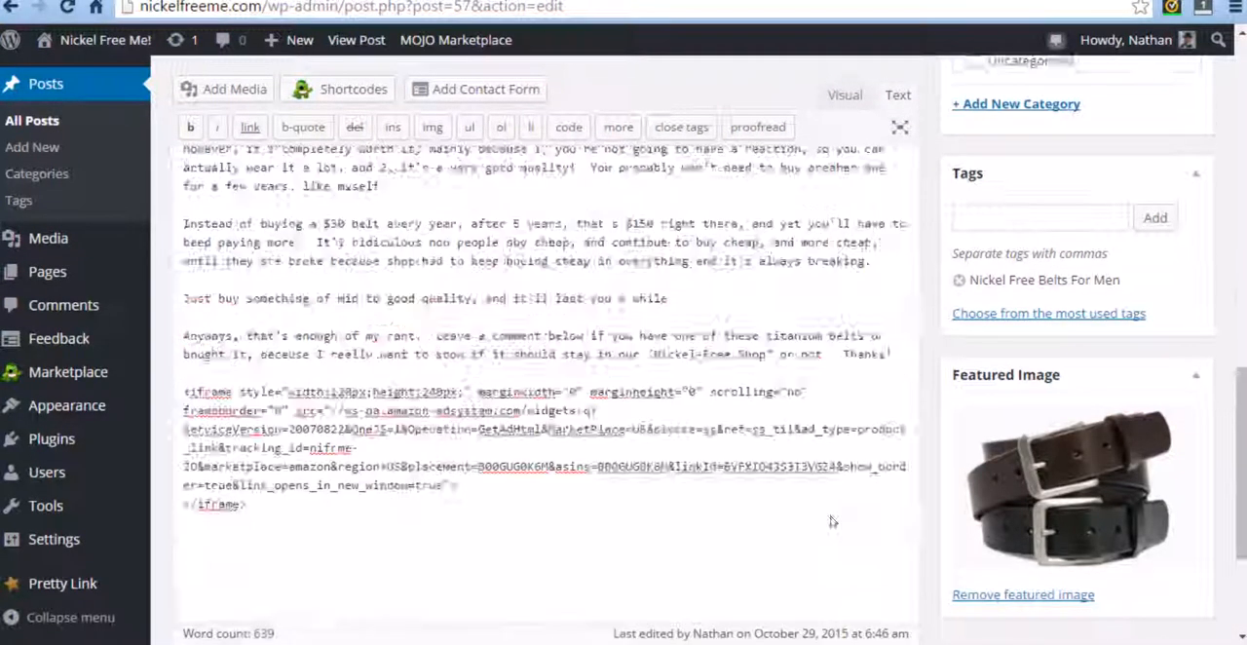
left_click(1168, 173)
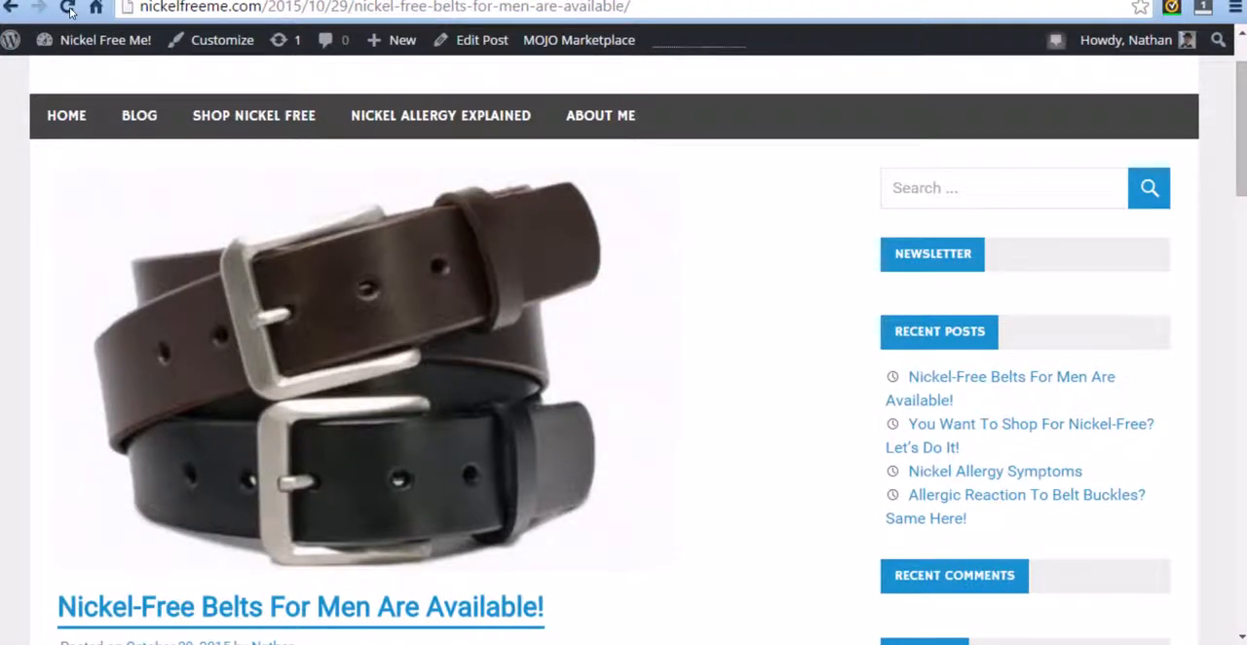
Step: Reload the published post and follow "Shop now" in the Amazon product box at its end to check the page it opens
left_click(67, 8)
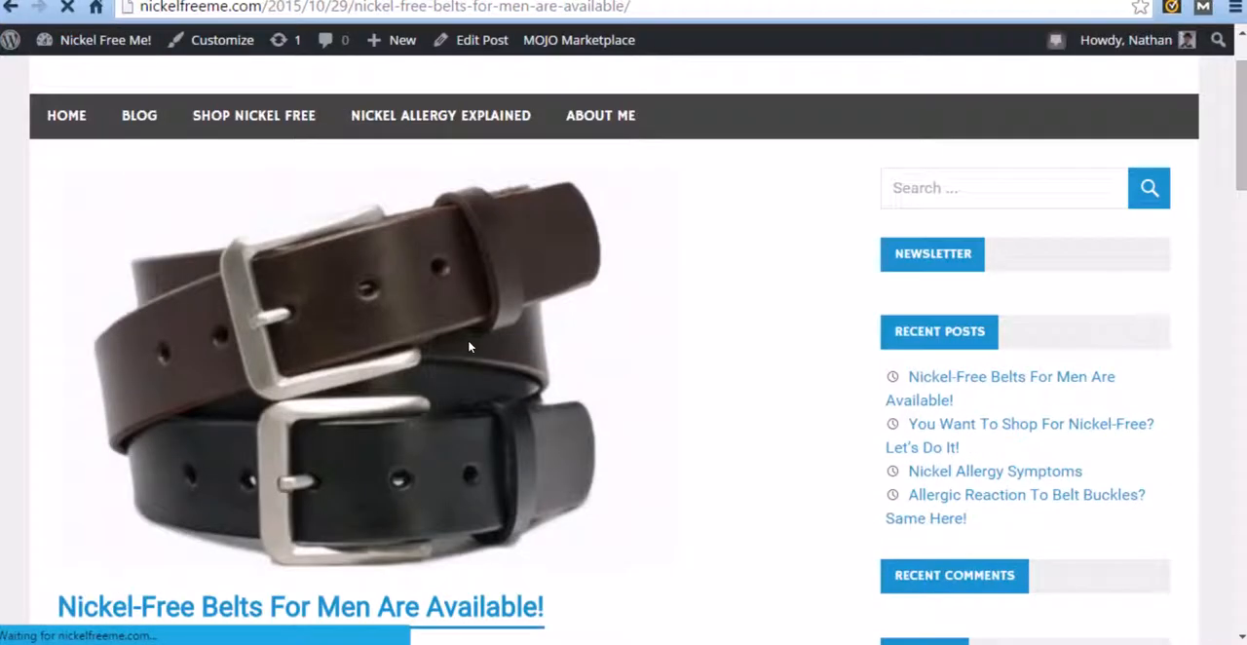
scroll(475, 321, "down", 20)
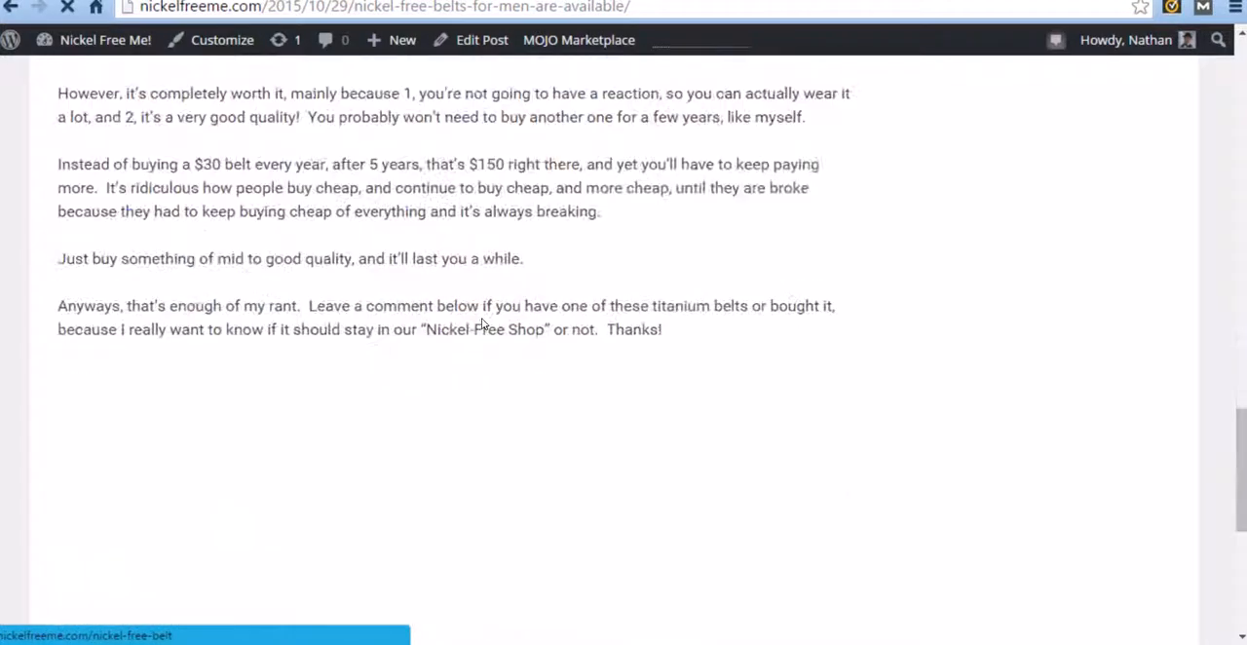
scroll(478, 316, "up", 2)
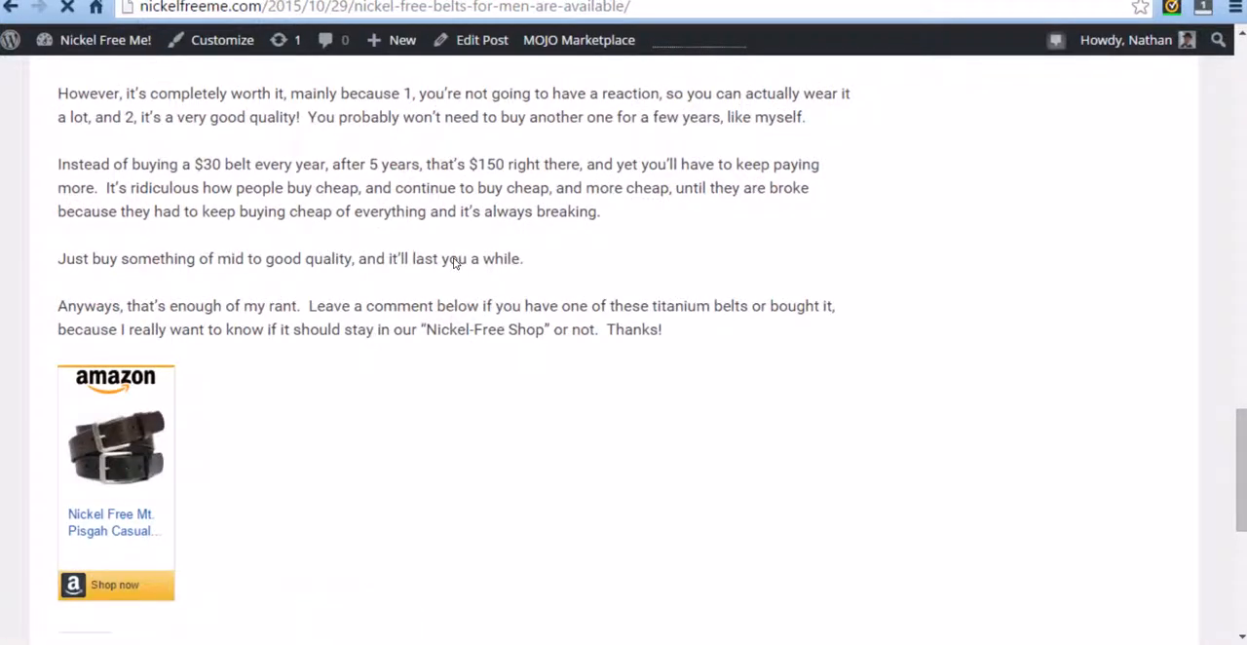
scroll(362, 312, "down", 2)
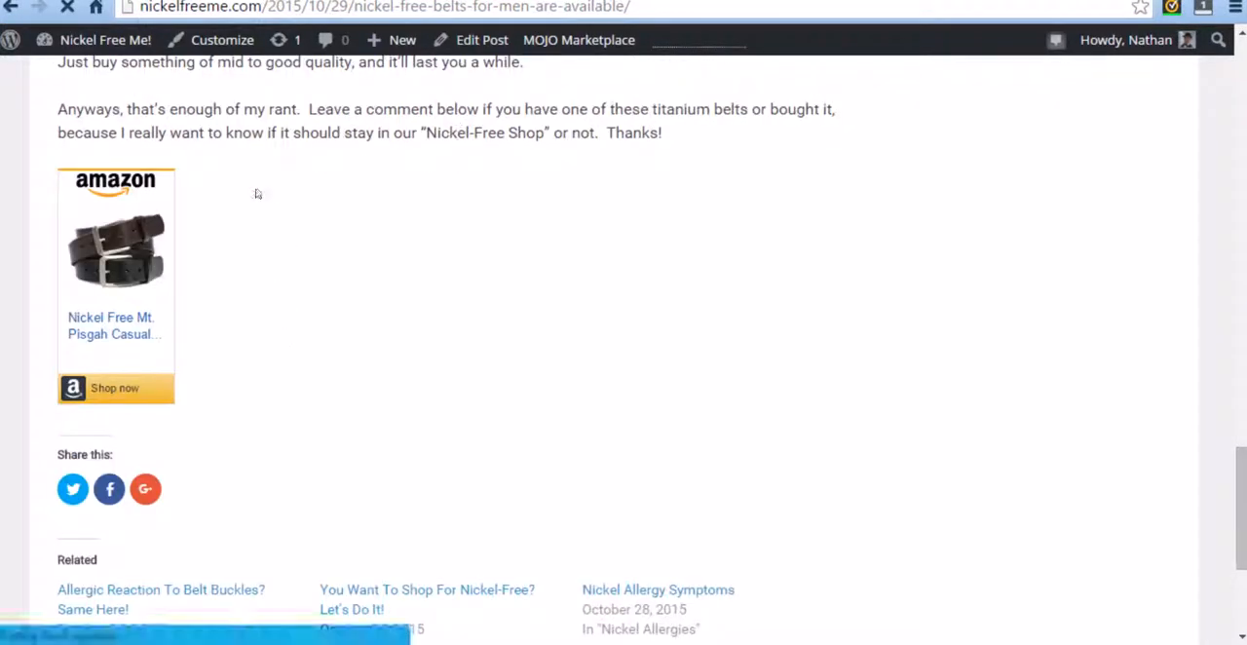
left_click(121, 386)
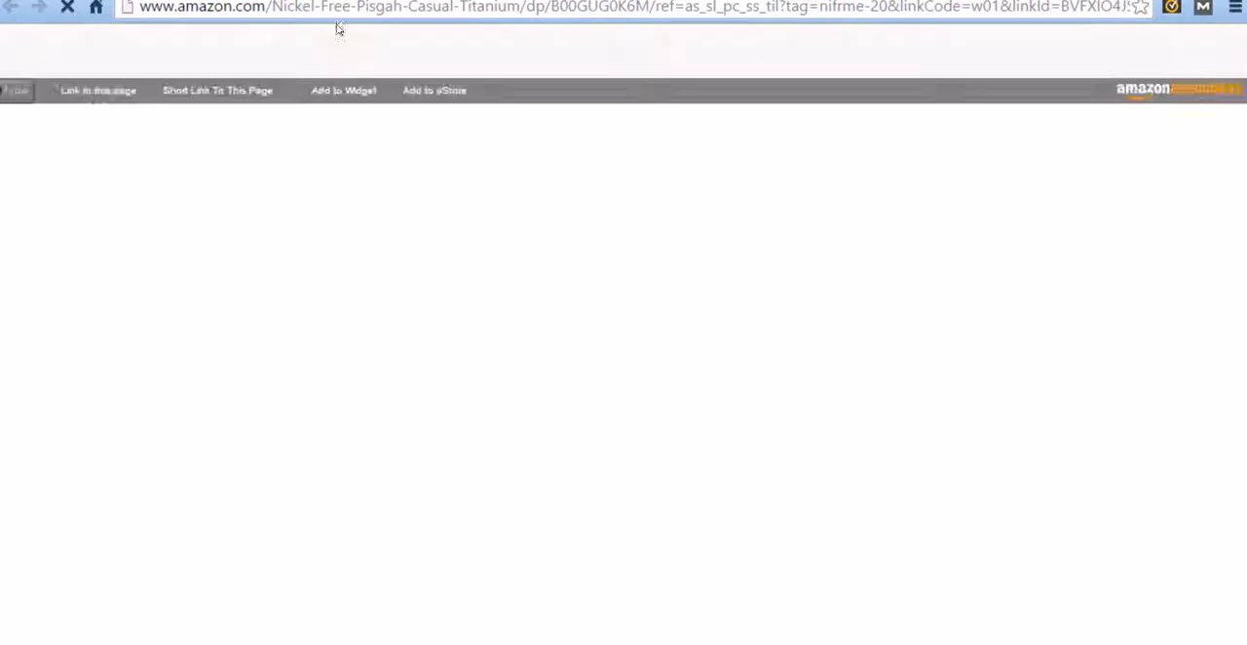
scroll(426, 421, "down", 1)
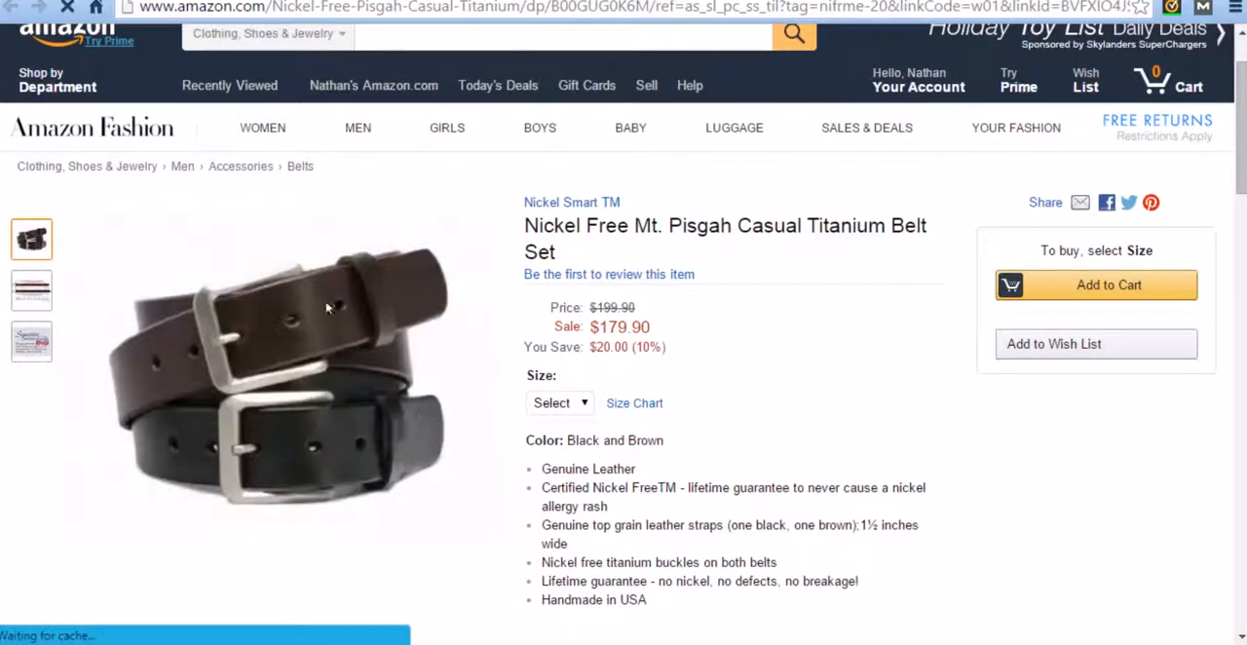